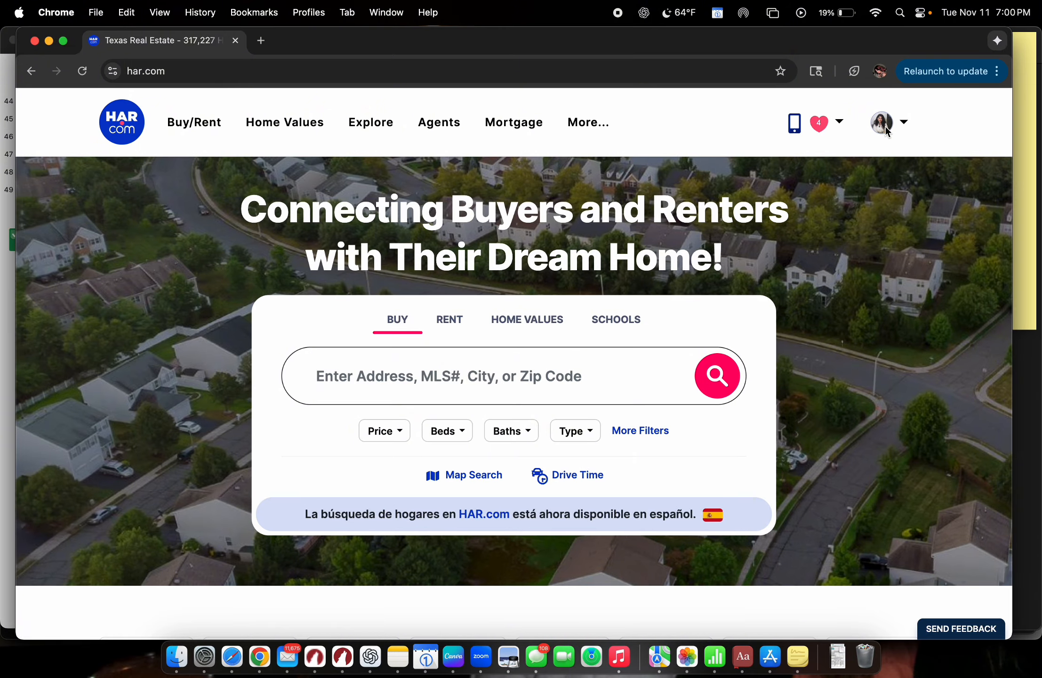
# - Go to the HAR Members Only Area and access Matrix MLS
pyautogui.click(884, 127)
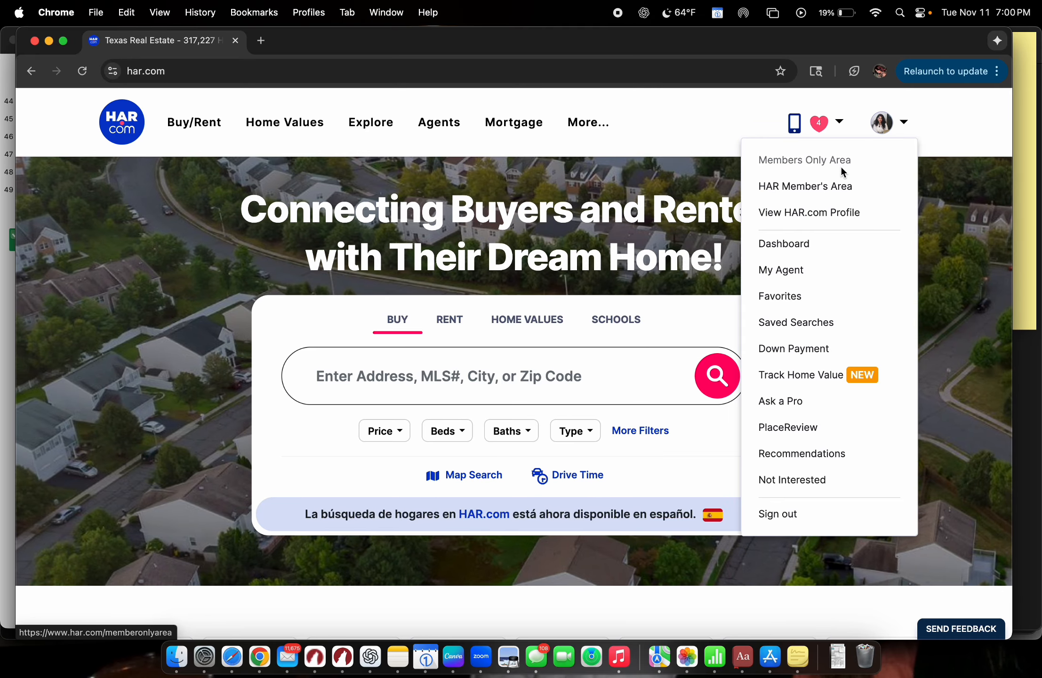
pyautogui.click(830, 163)
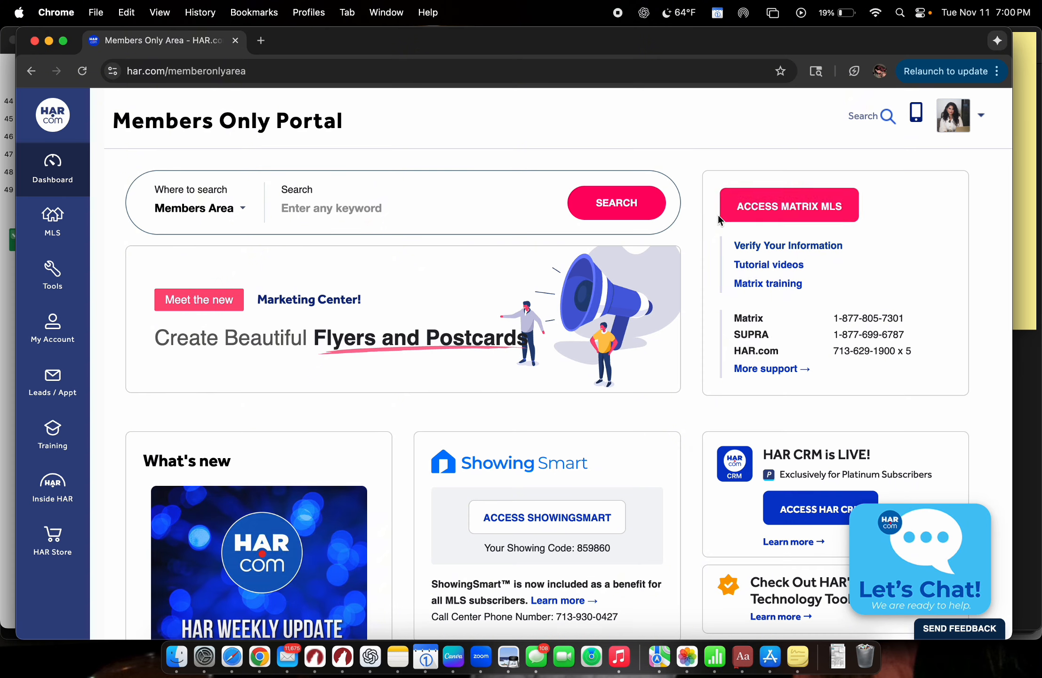
pyautogui.click(772, 207)
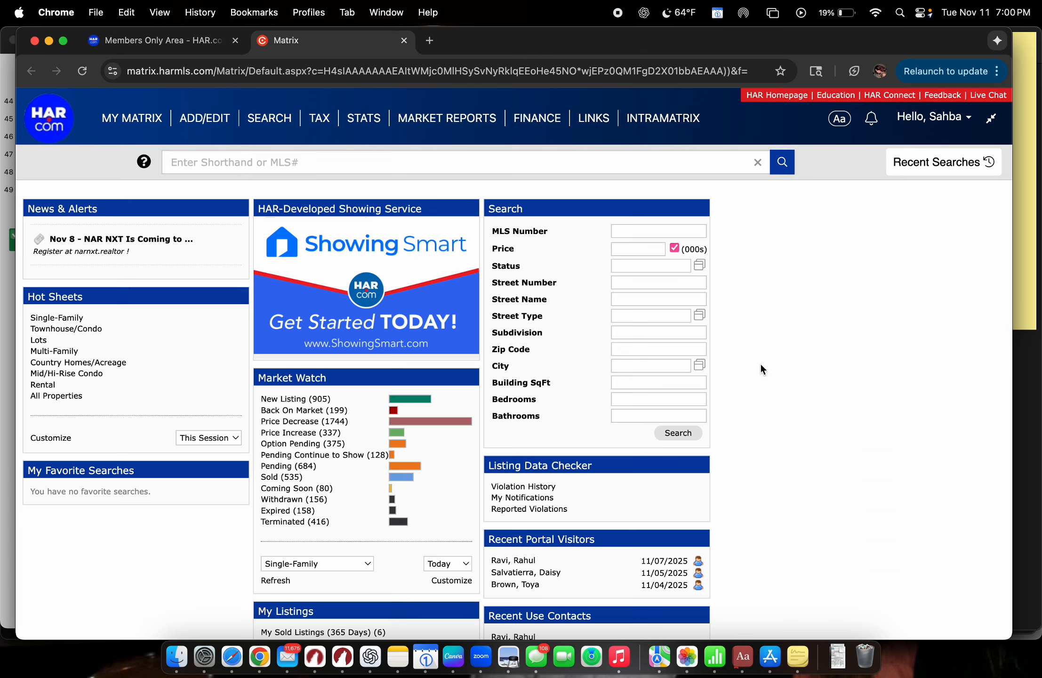
# - Review the buyer's requirements in the sticky note and open the Quick Single-Family search in Matrix
pyautogui.click(1031, 252)
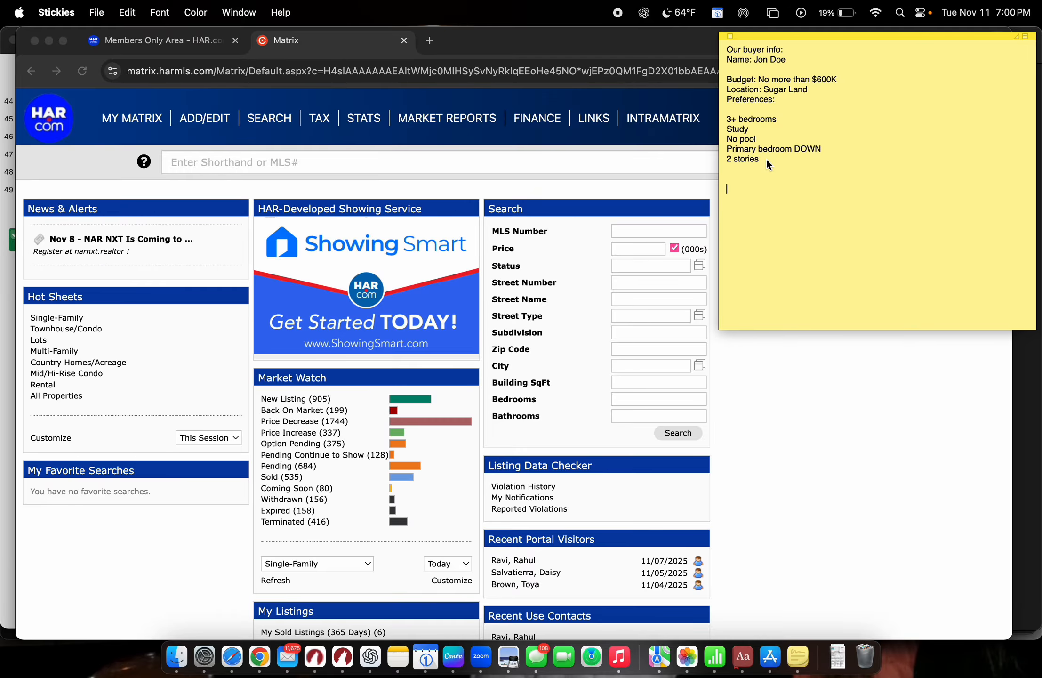
pyautogui.click(808, 456)
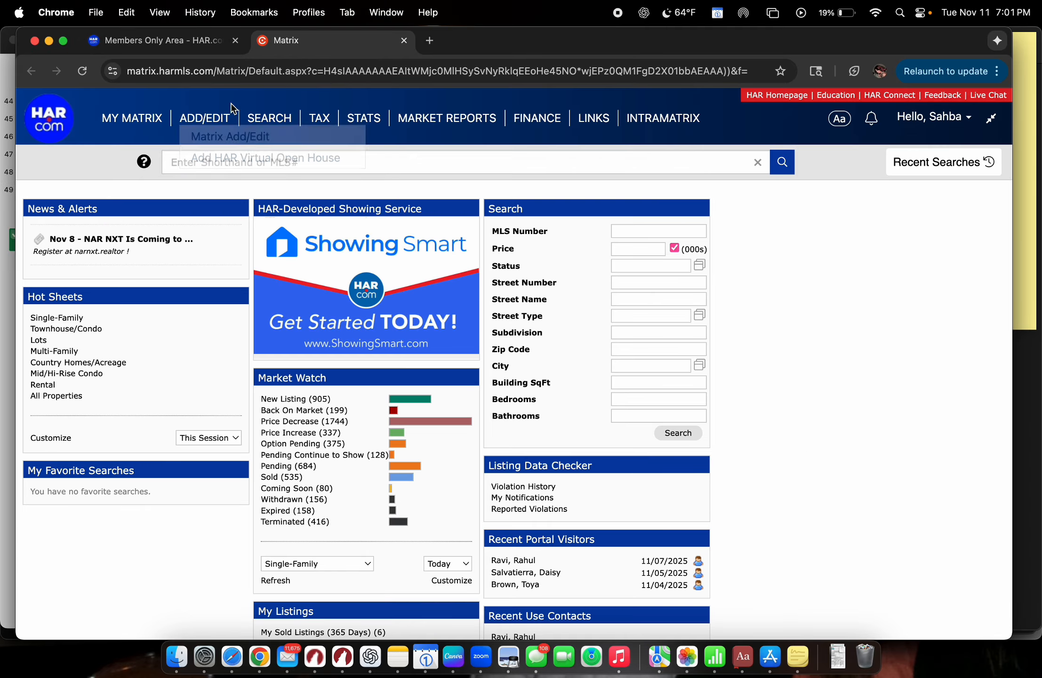
pyautogui.moveTo(261, 120)
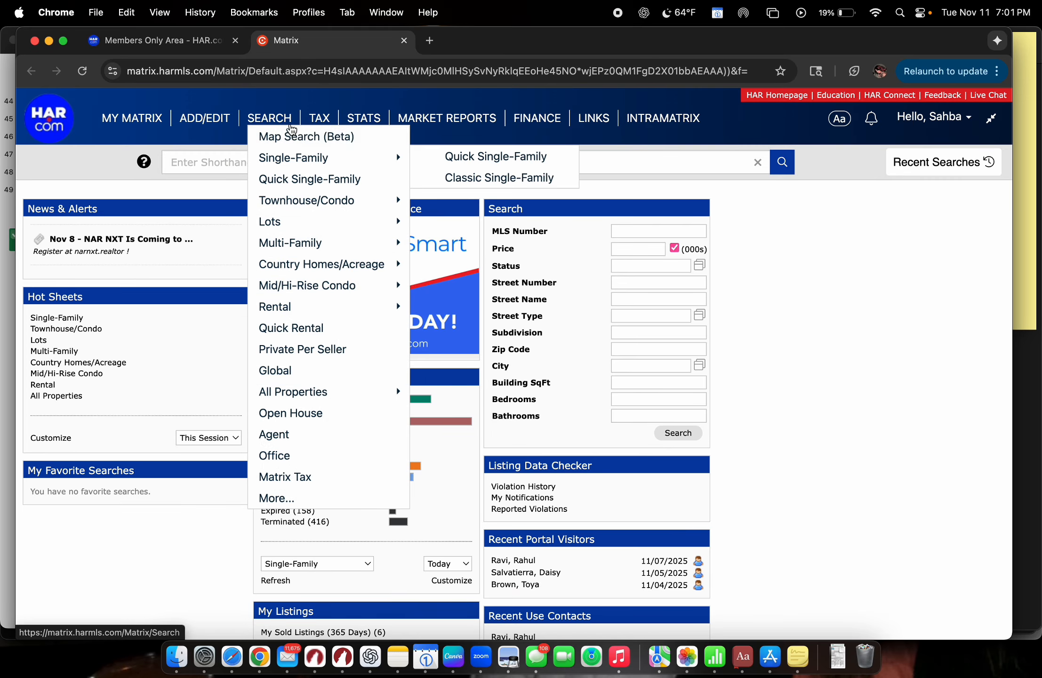
pyautogui.moveTo(311, 160)
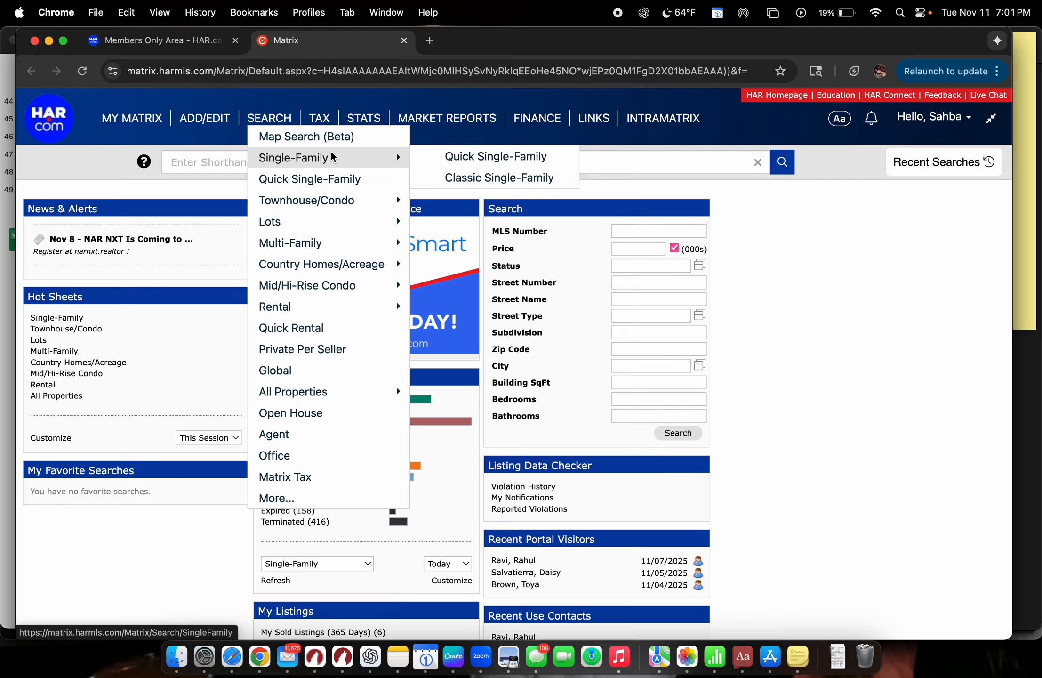
pyautogui.click(476, 160)
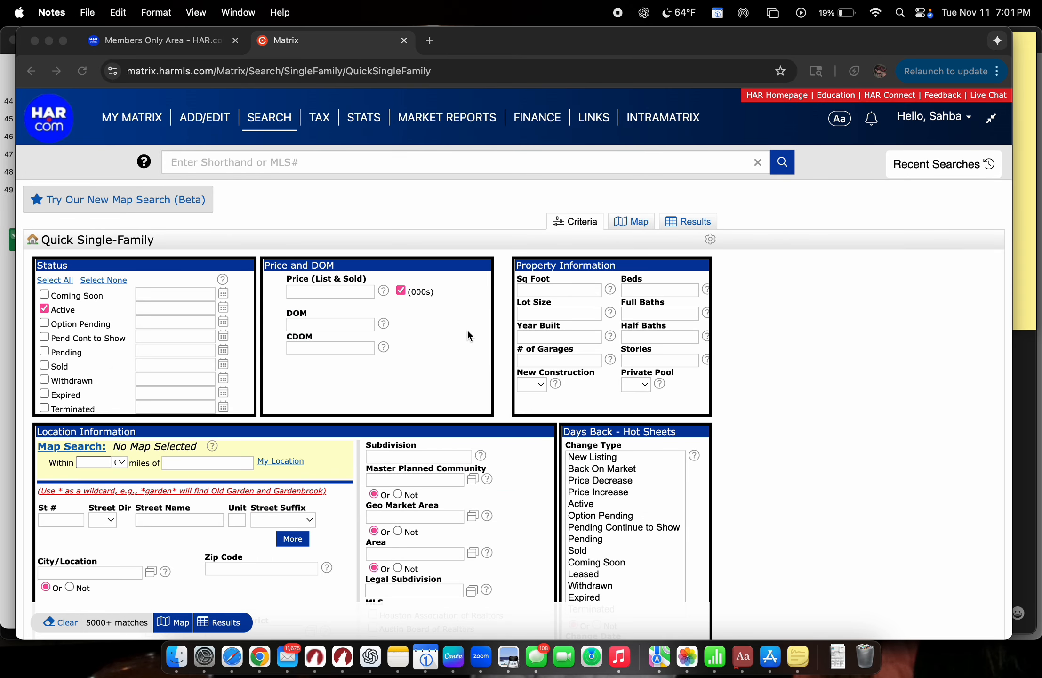
# - Highlight the buyer's criteria in the sticky note and include Coming Soon listings in the search status
pyautogui.click(1027, 222)
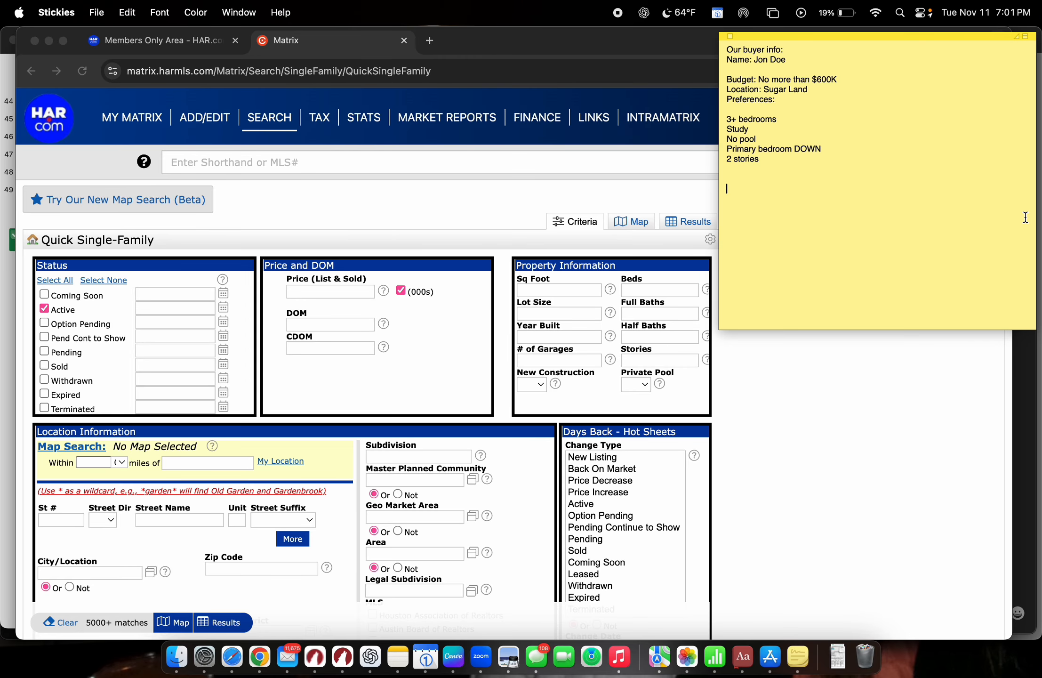
pyautogui.tripleClick(727, 80)
pyautogui.moveTo(746, 94); pyautogui.dragTo(827, 155)
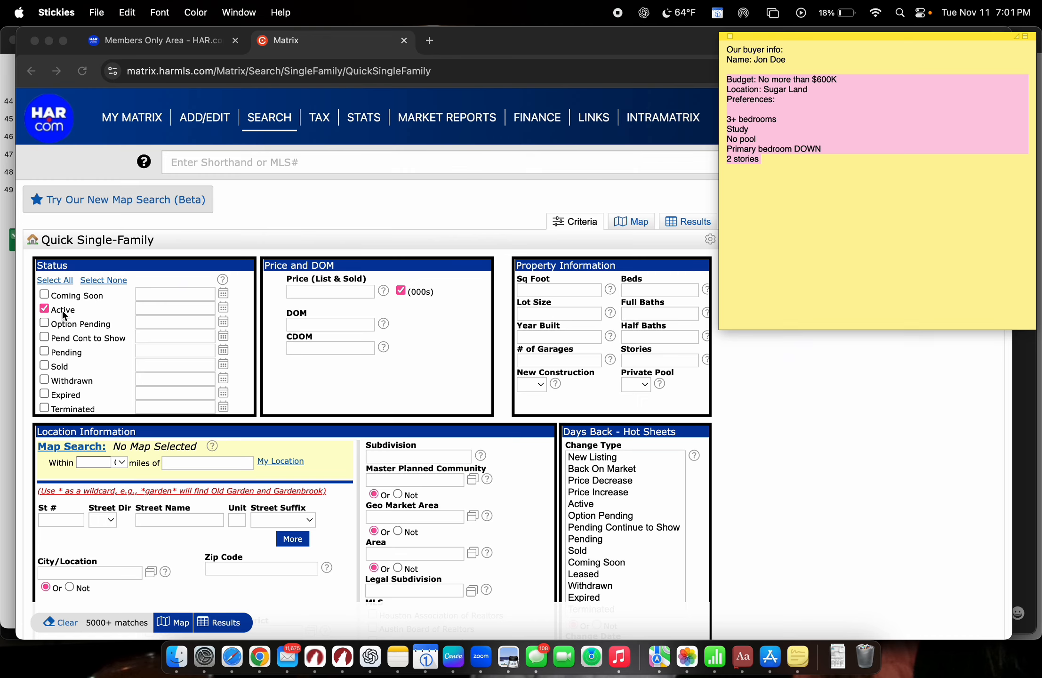
pyautogui.click(46, 301)
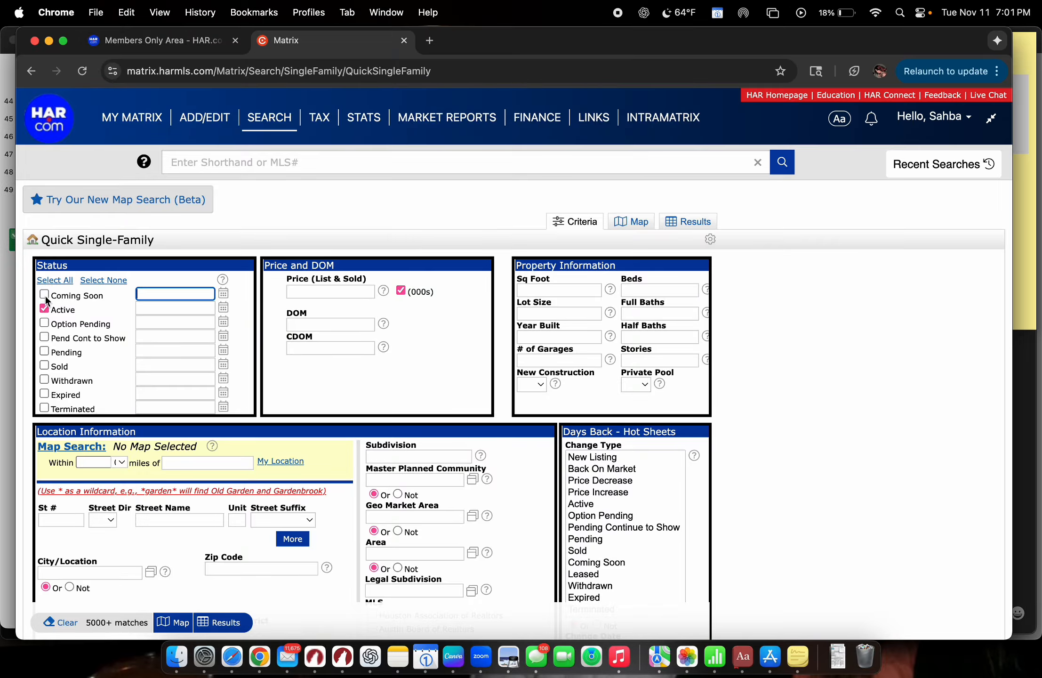
pyautogui.click(45, 295)
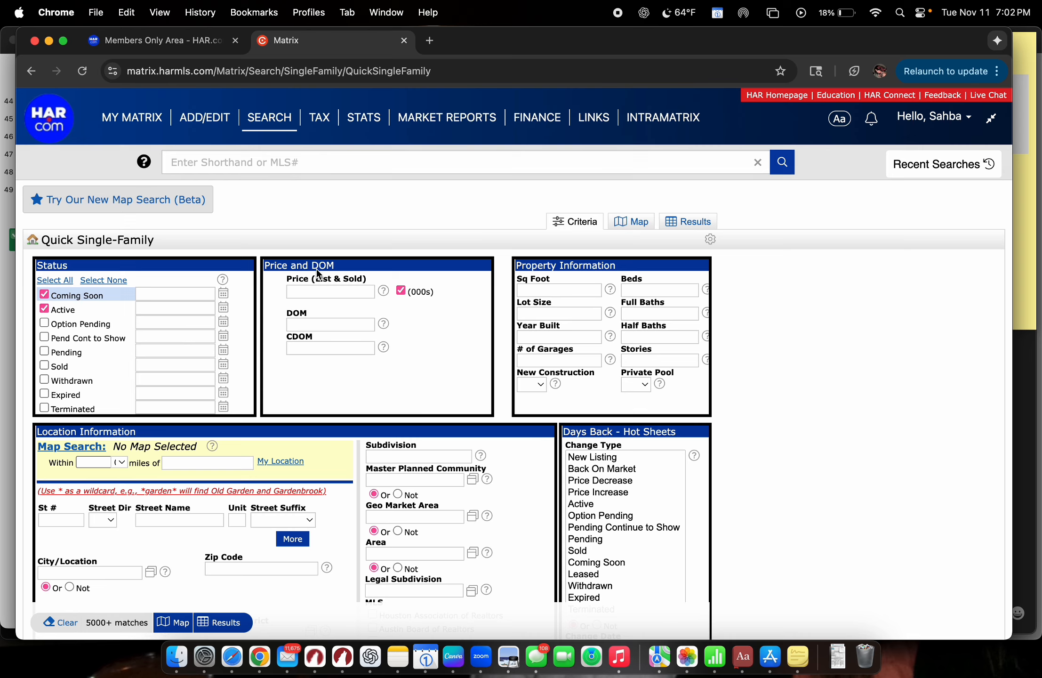
# - Check the budget in the sticky note, try a price filter of 600- in thousands, and clear it
pyautogui.click(1034, 252)
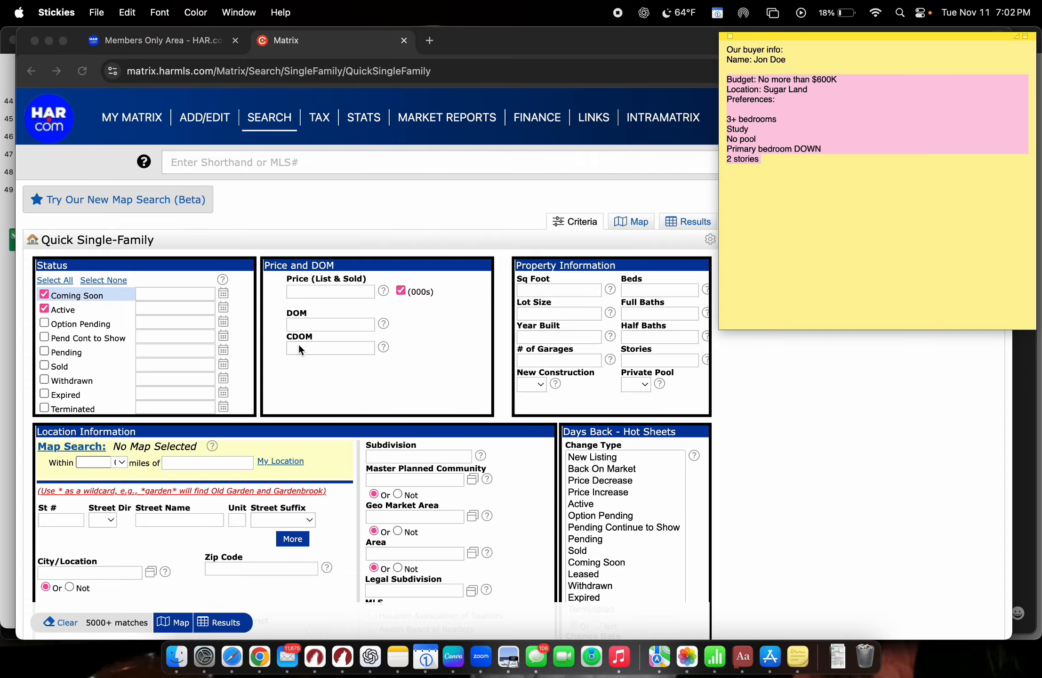
pyautogui.click(325, 292)
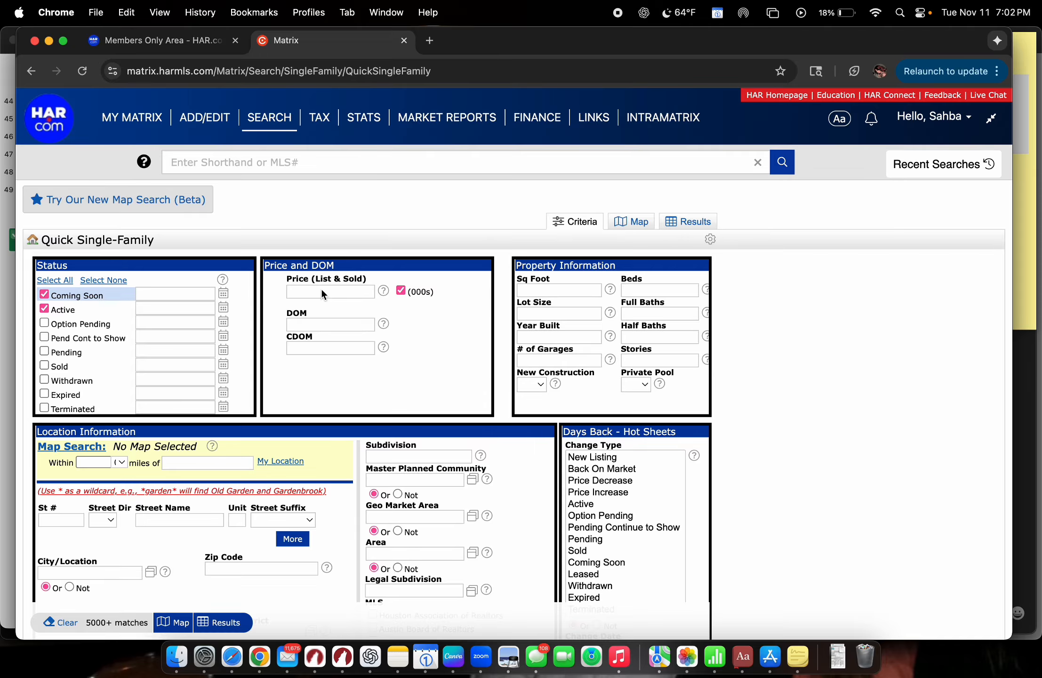
pyautogui.moveTo(322, 292)
pyautogui.click(315, 292)
pyautogui.write('600')
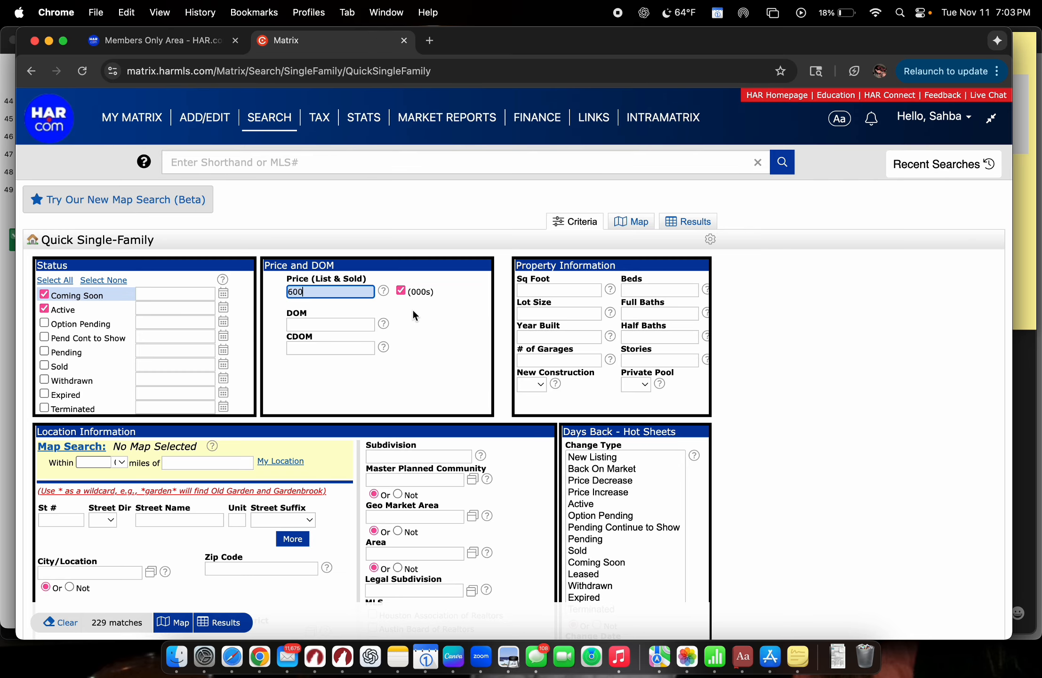
pyautogui.write('-')
pyautogui.press('BackSpace')
pyautogui.press('BackSpace')
pyautogui.press('BackSpace')
pyautogui.press('BackSpace')
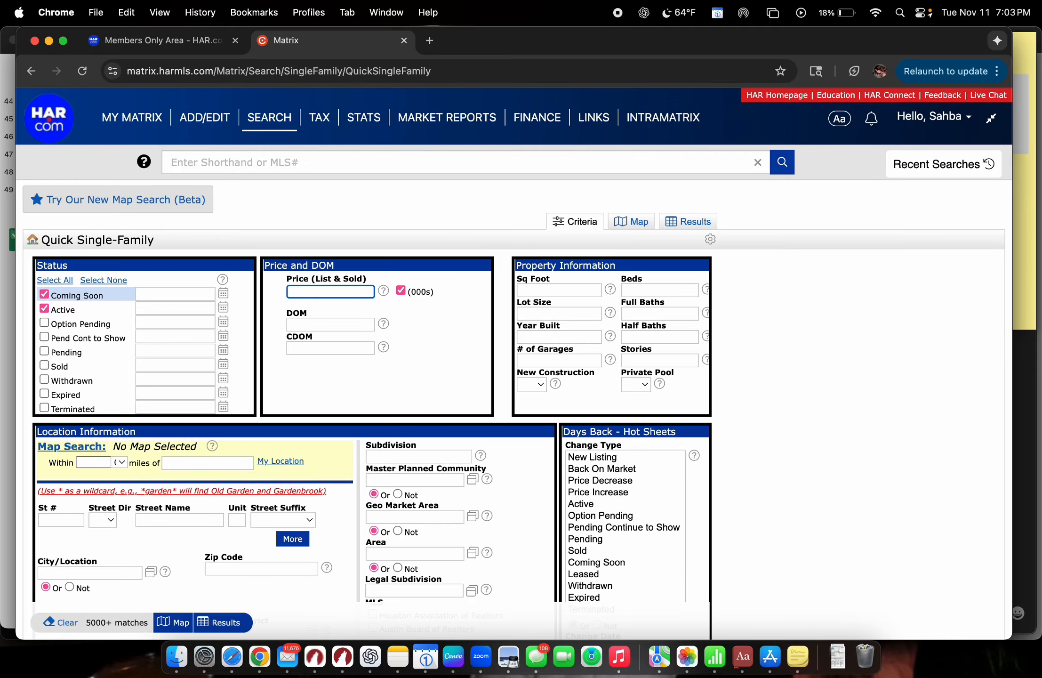
# - Try an open-ended minimum price filter of 500+ in thousands and clear it
pyautogui.write('500+')
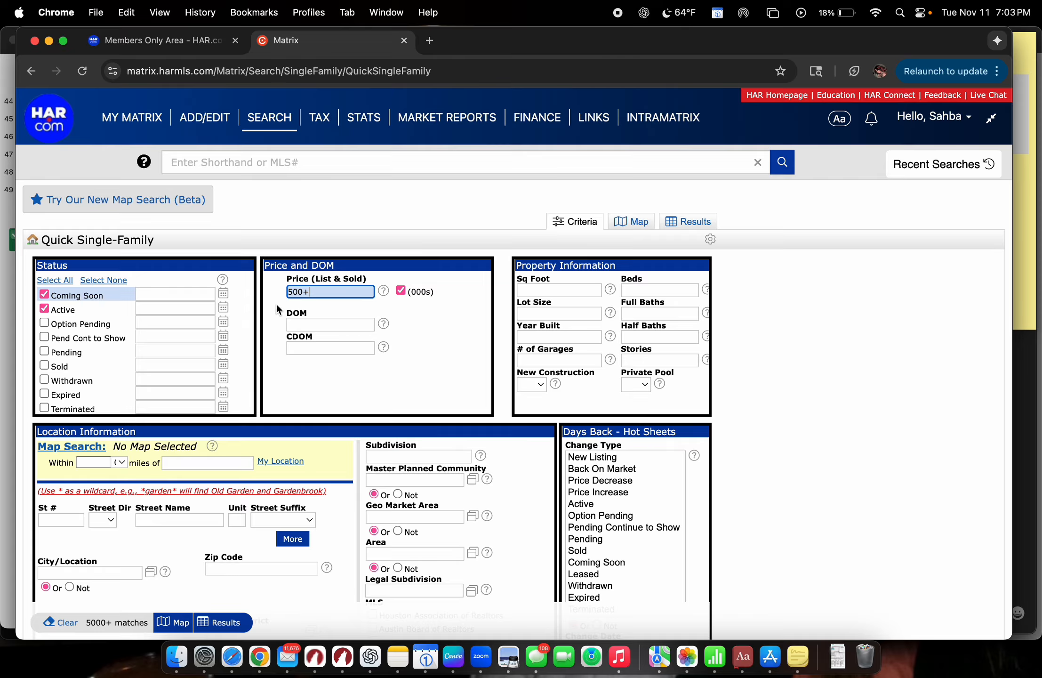
pyautogui.press('BackSpace')
pyautogui.press('BackSpace')
pyautogui.press('BackSpace')
pyautogui.press('BackSpace')
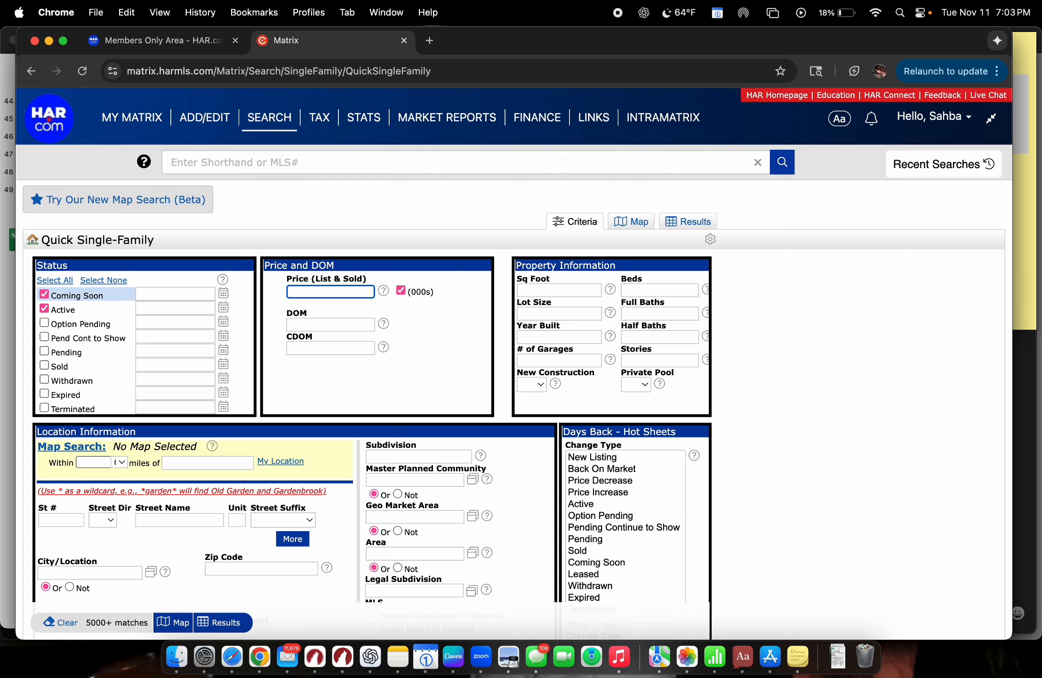
# - Try a price range filter of 200-500 in thousands and clear it
pyautogui.write('200')
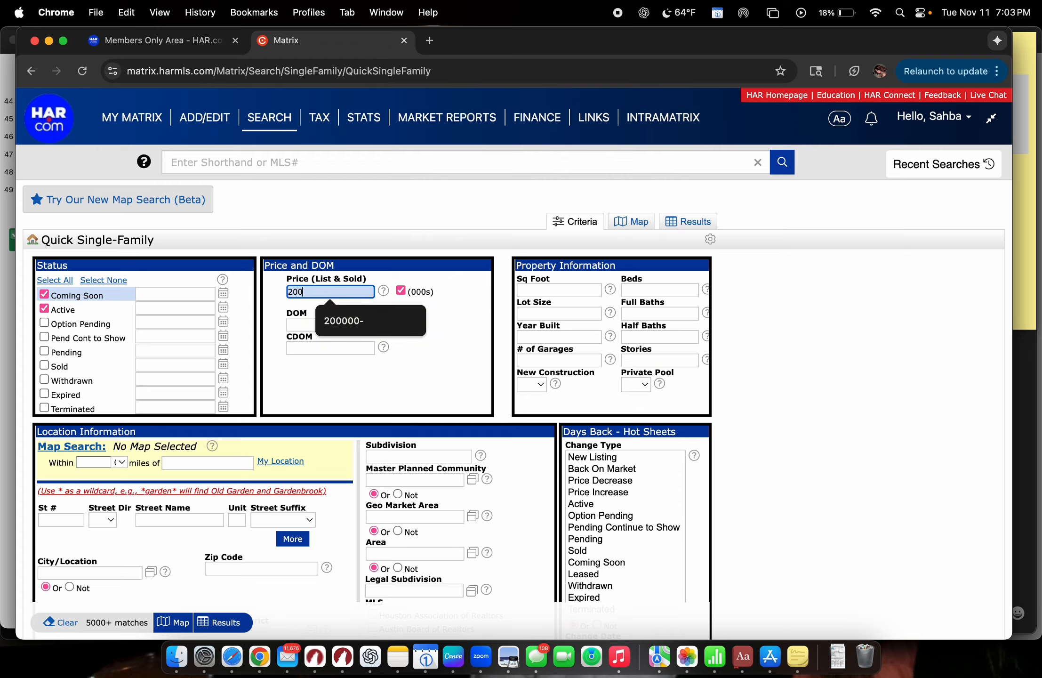
pyautogui.write('-')
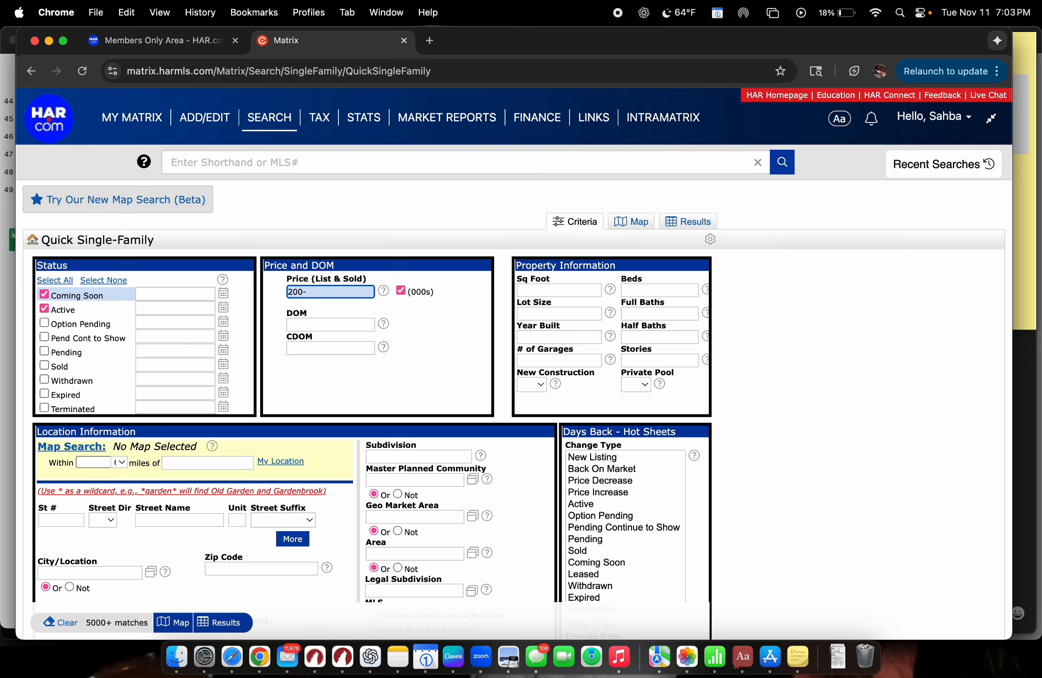
pyautogui.write('500')
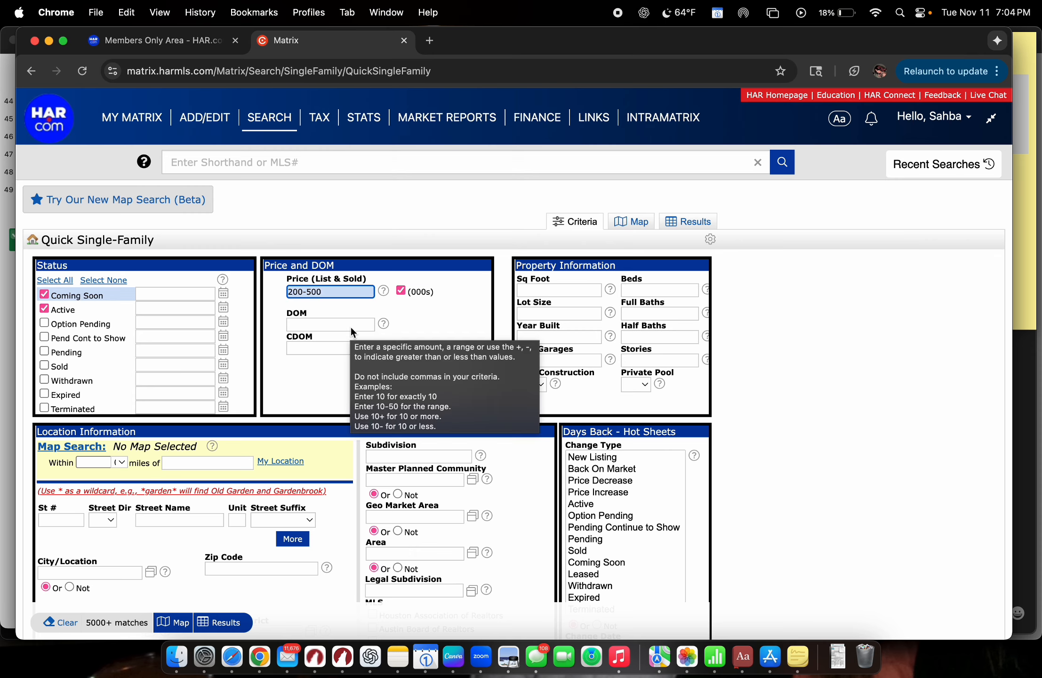
pyautogui.doubleClick(335, 291)
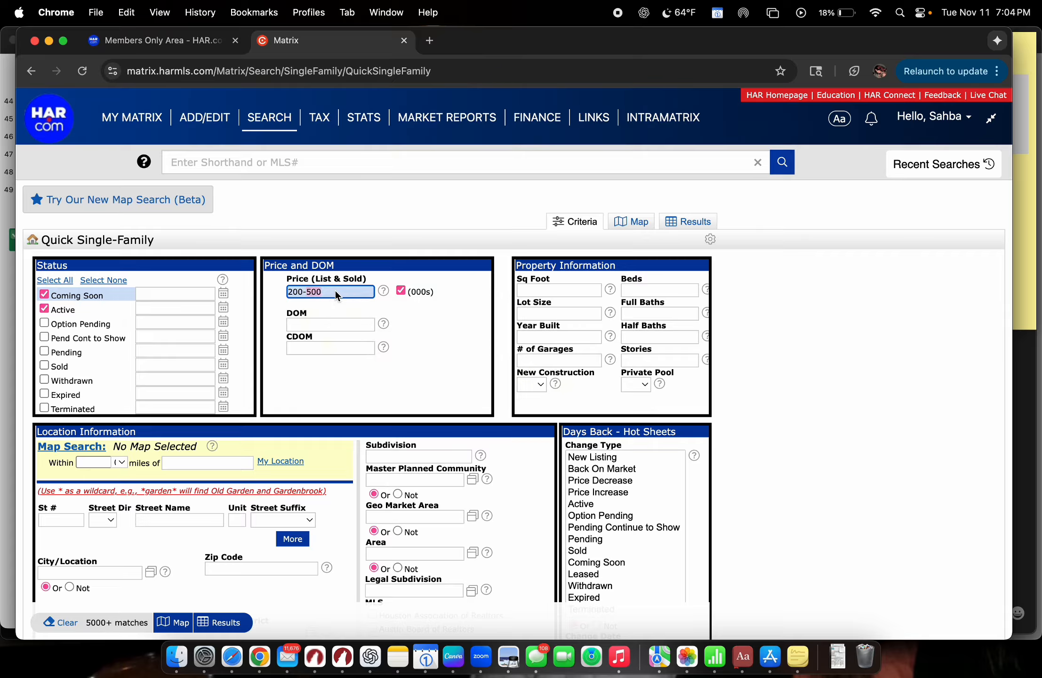
pyautogui.press('super+a')
pyautogui.press('BackSpace')
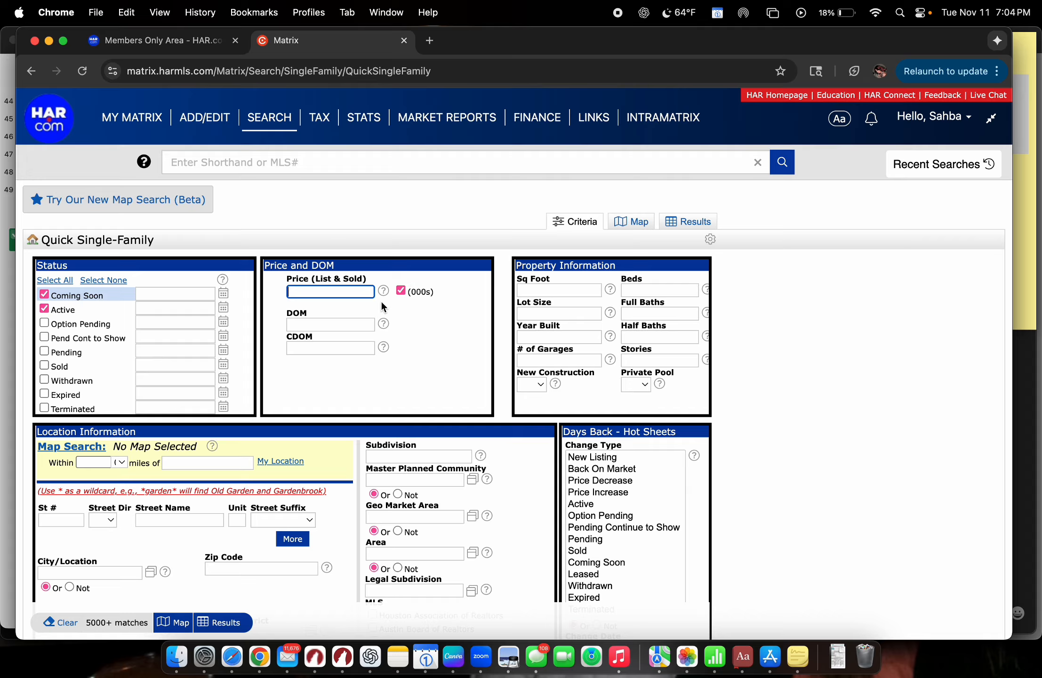
# - Limit the price to 600 thousand or less by setting the price filter to 600-
pyautogui.write('600')
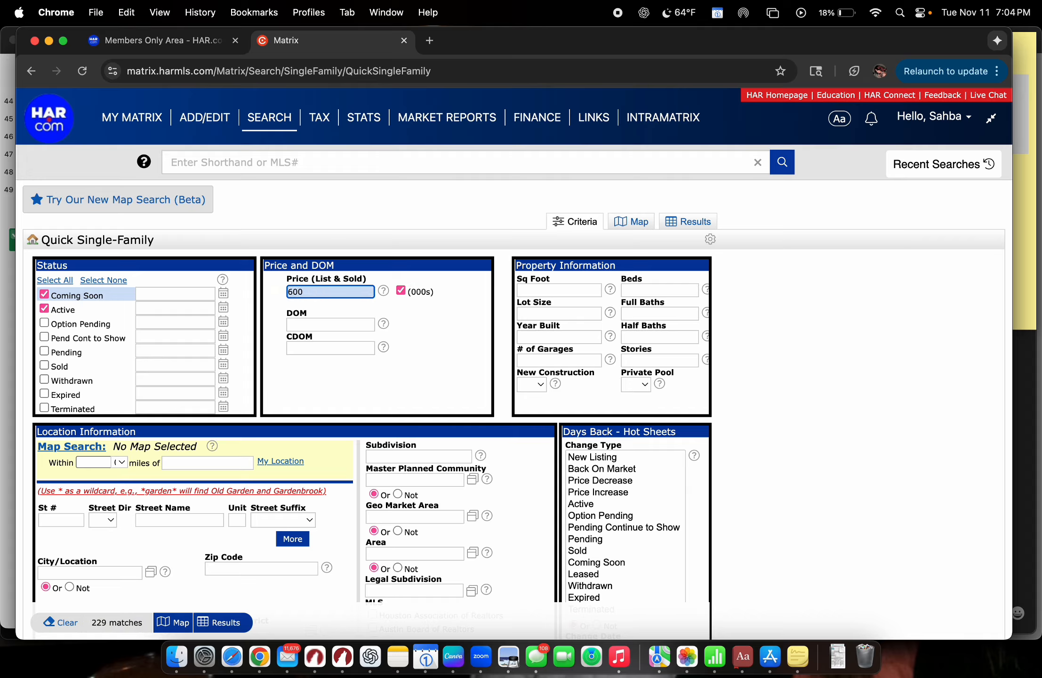
pyautogui.write('-')
pyautogui.click(431, 322)
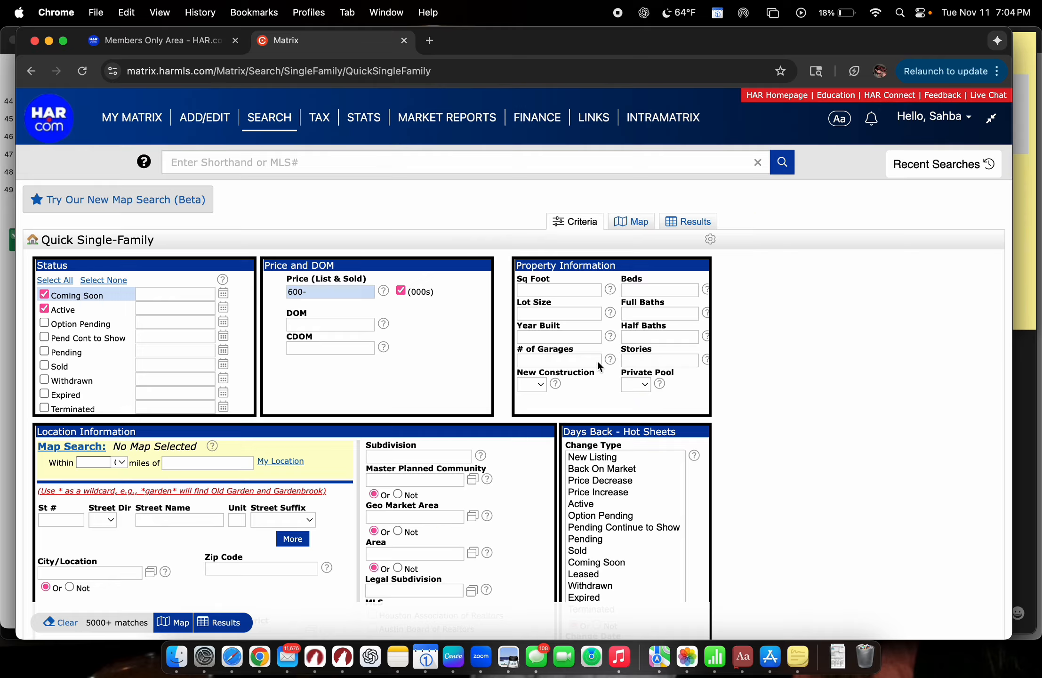
# - Check the bedroom preference in the sticky note and set the beds filter to 3+
pyautogui.click(1030, 200)
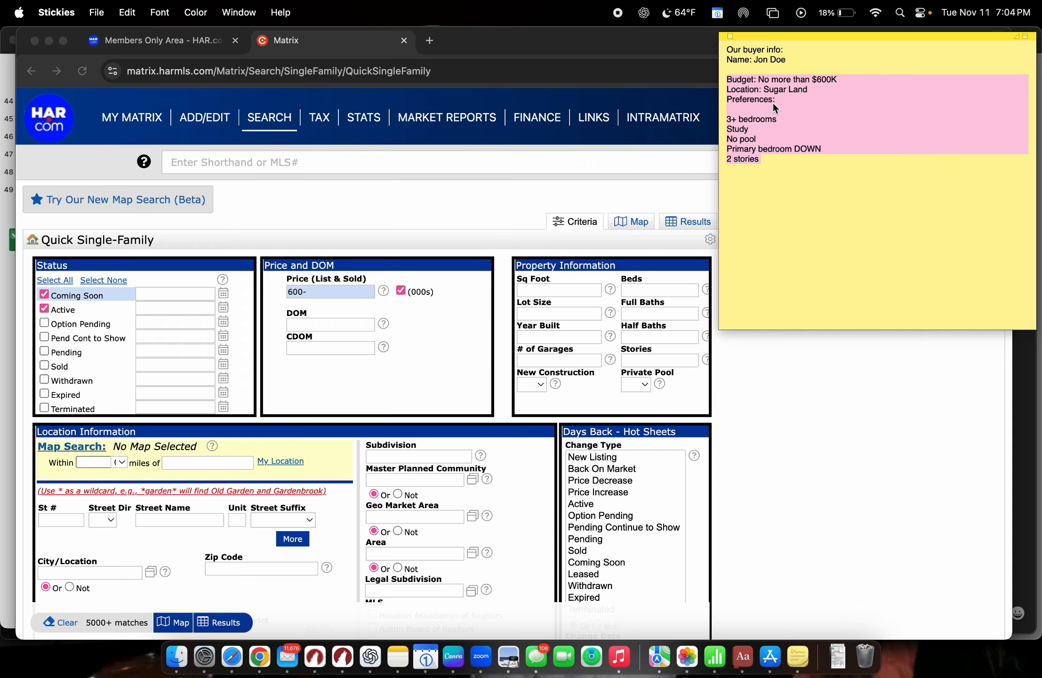
pyautogui.click(668, 282)
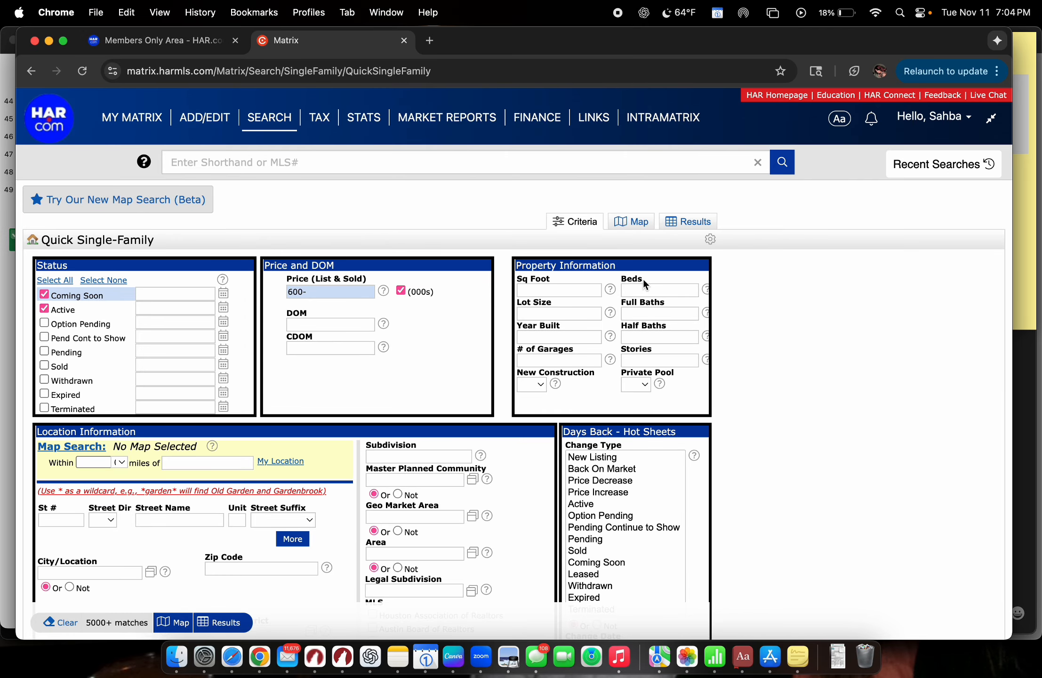
pyautogui.click(659, 291)
pyautogui.write('3+')
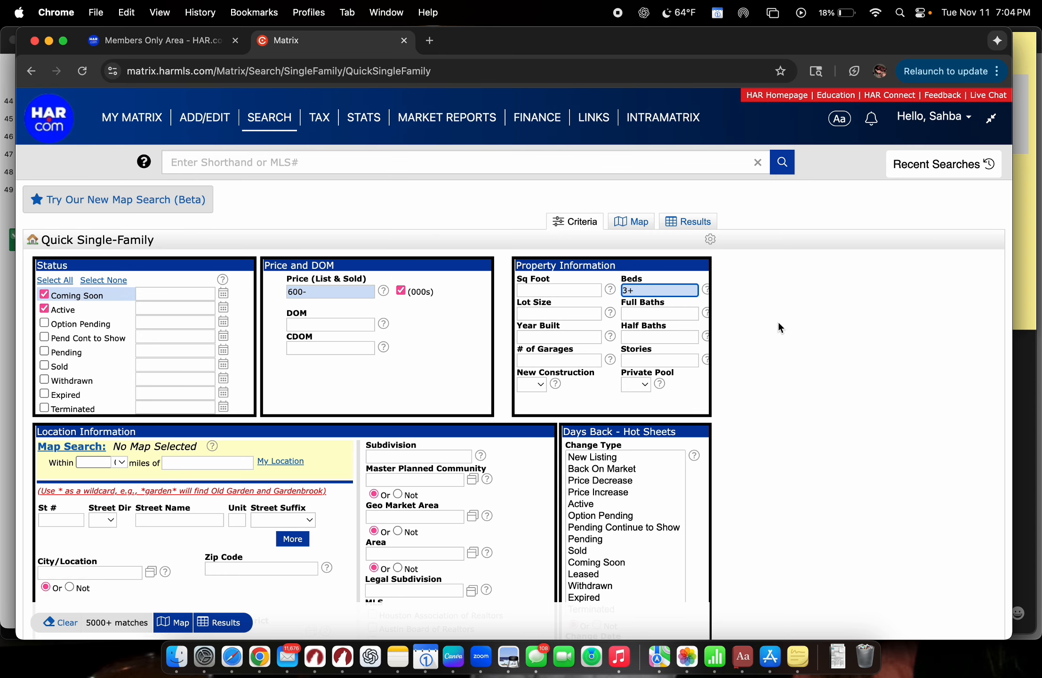
# - Try the beds filter with 3- and restore it to 3+
pyautogui.press('BackSpace')
pyautogui.press('BackSpace')
pyautogui.write('2')
pyautogui.press('BackSpace')
pyautogui.press('BackSpace')
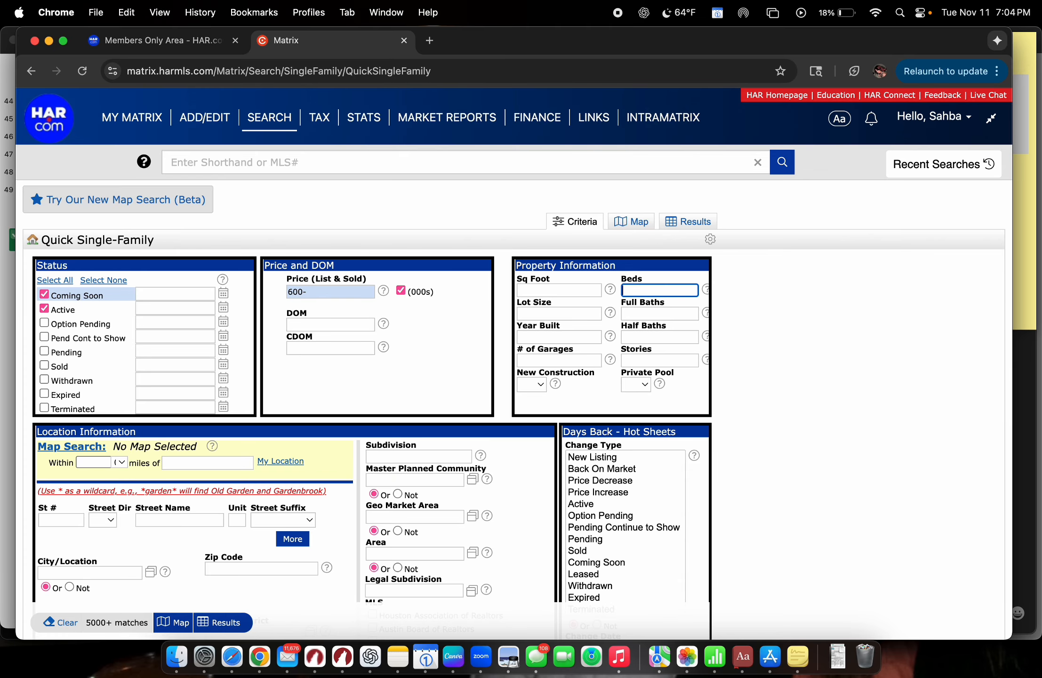
pyautogui.write('3-')
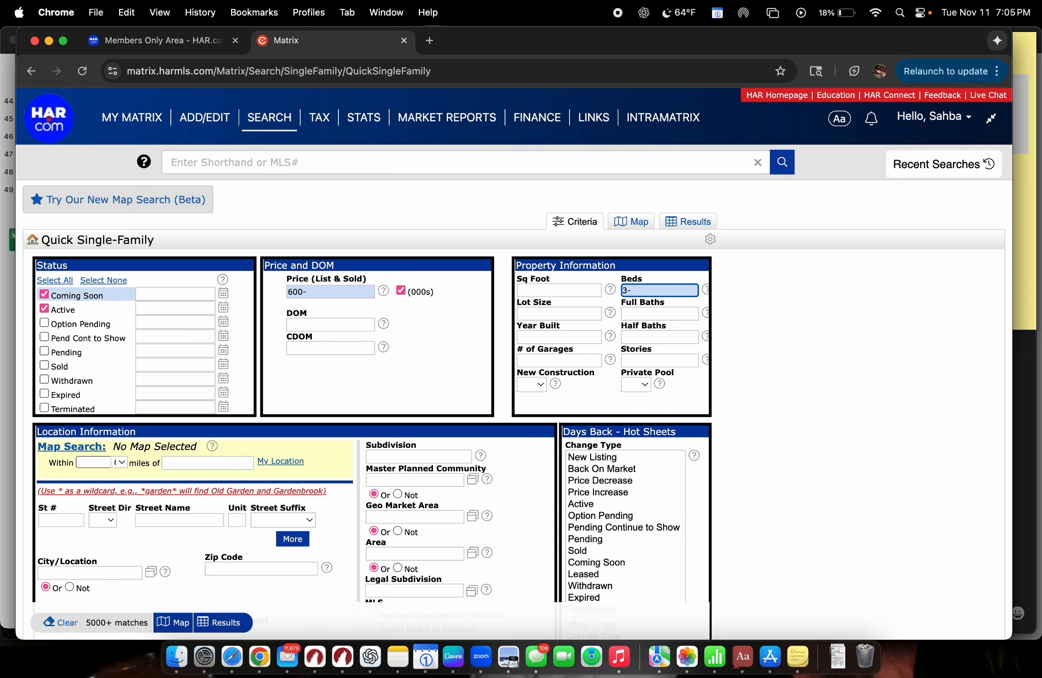
pyautogui.press('BackSpace')
pyautogui.press('BackSpace')
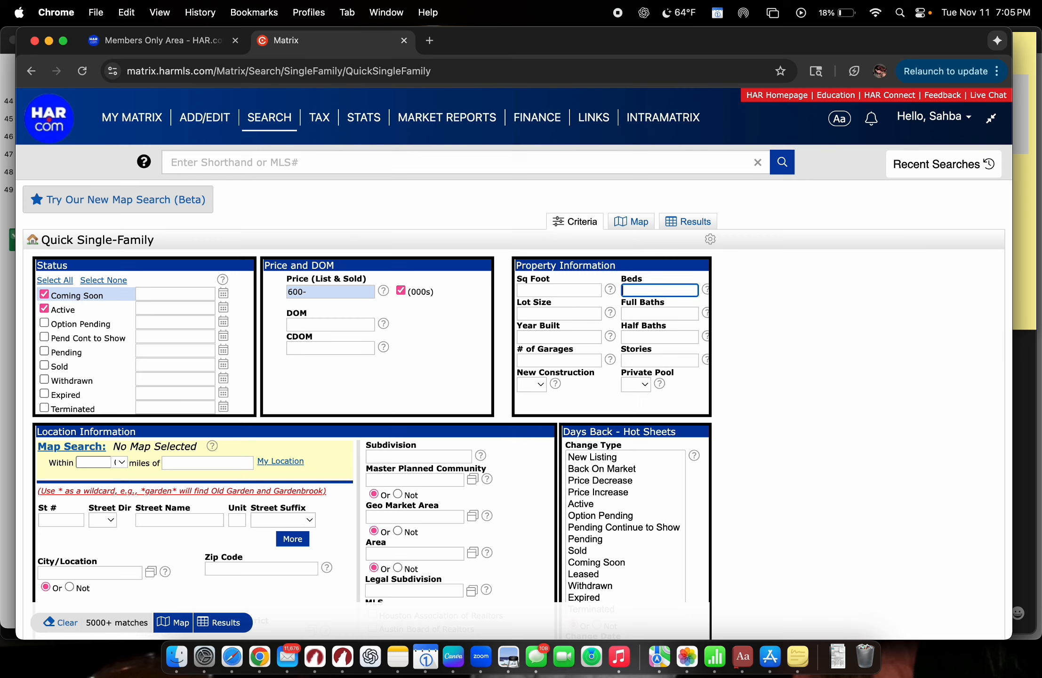
pyautogui.write('3+')
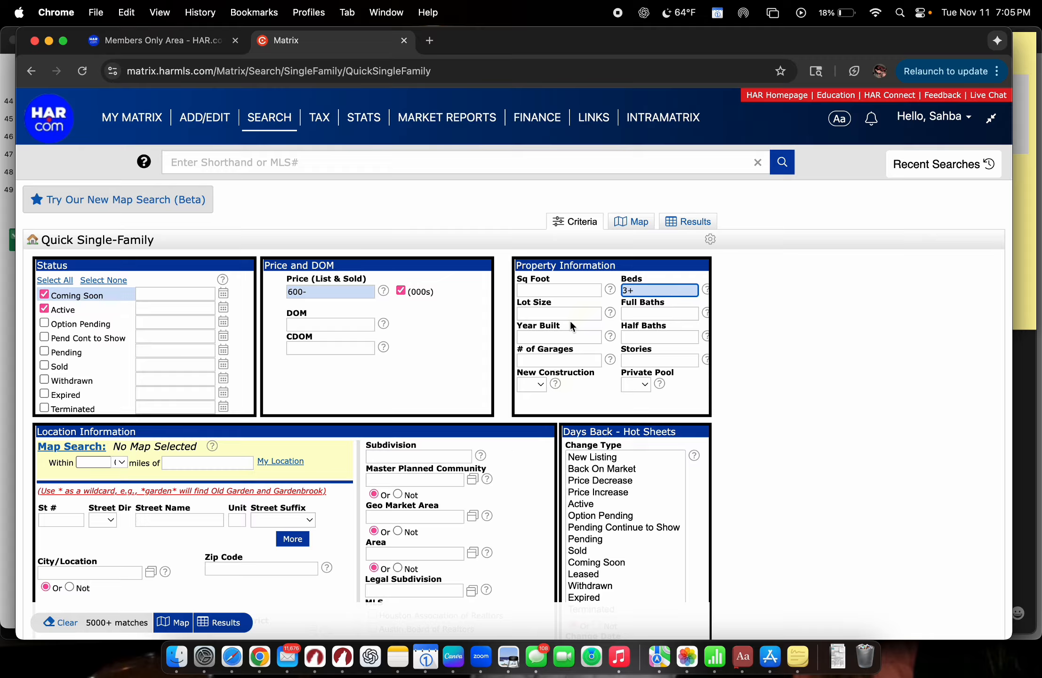
# - Try a year-built filter of 1978+ and clear it
pyautogui.click(549, 336)
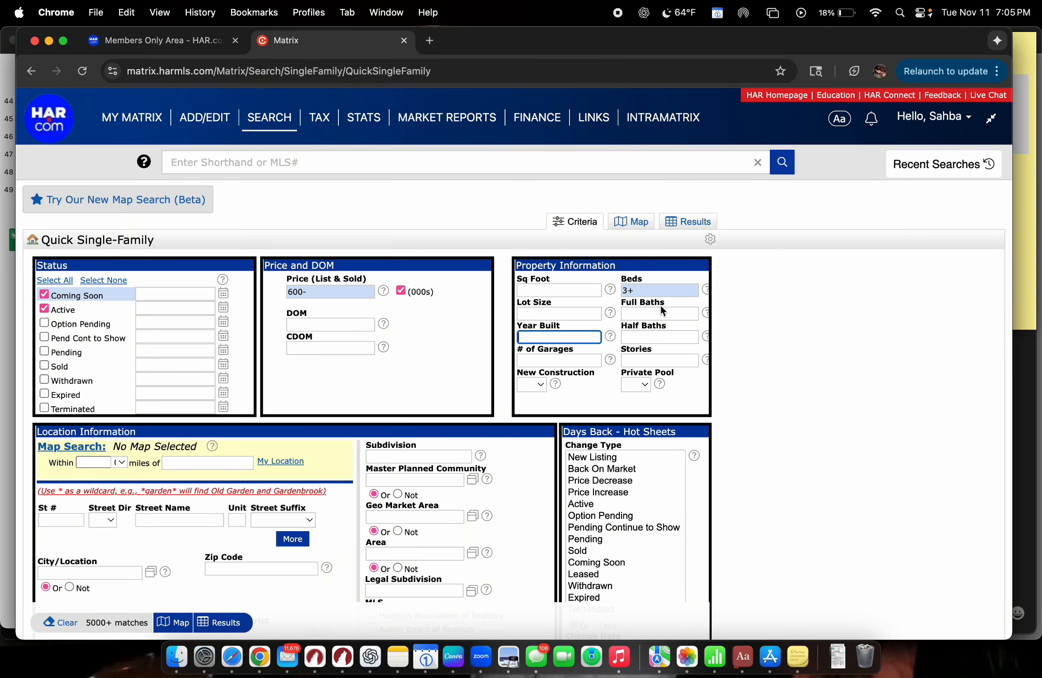
pyautogui.write('1978+')
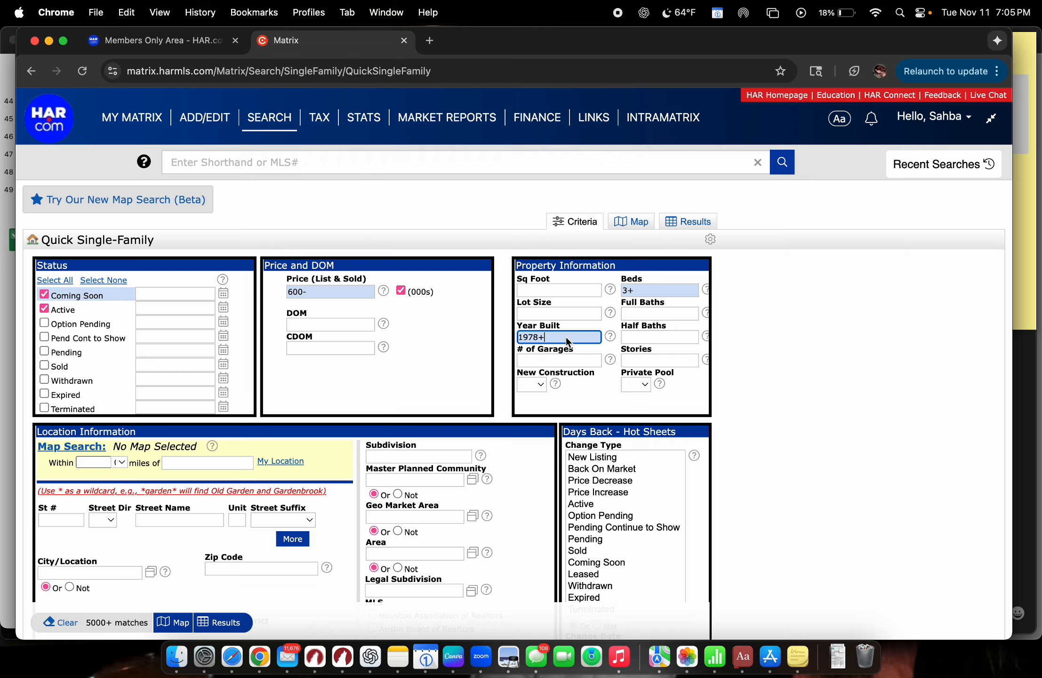
pyautogui.moveTo(567, 342); pyautogui.dragTo(514, 340)
pyautogui.press('BackSpace')
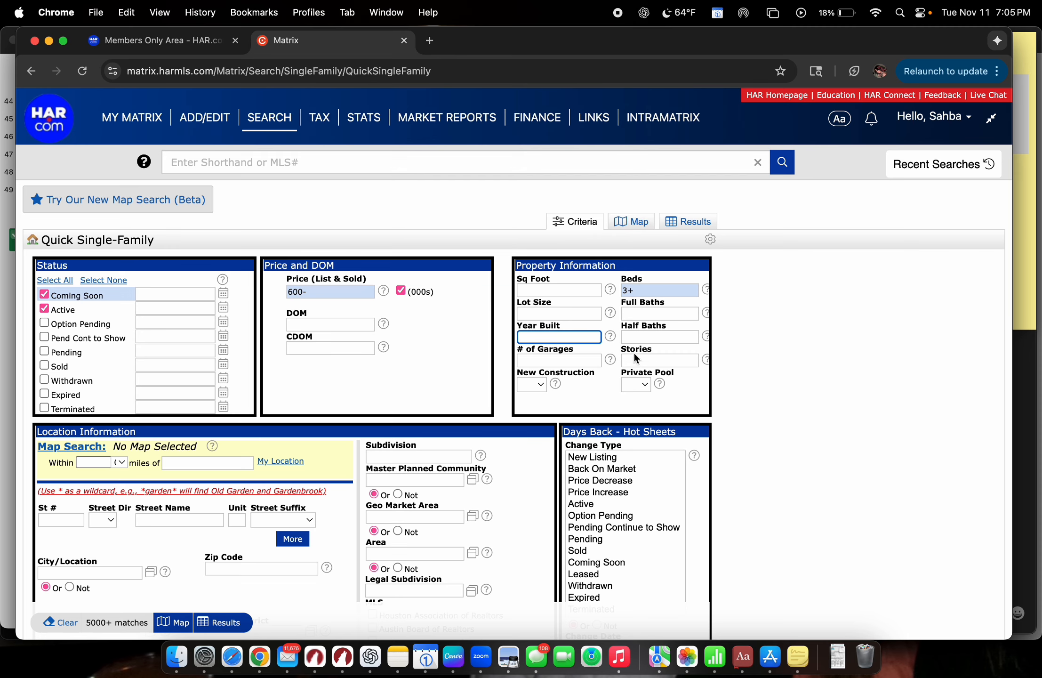
# - Check the stories preference in the sticky note and set the stories filter to 2
pyautogui.click(1034, 238)
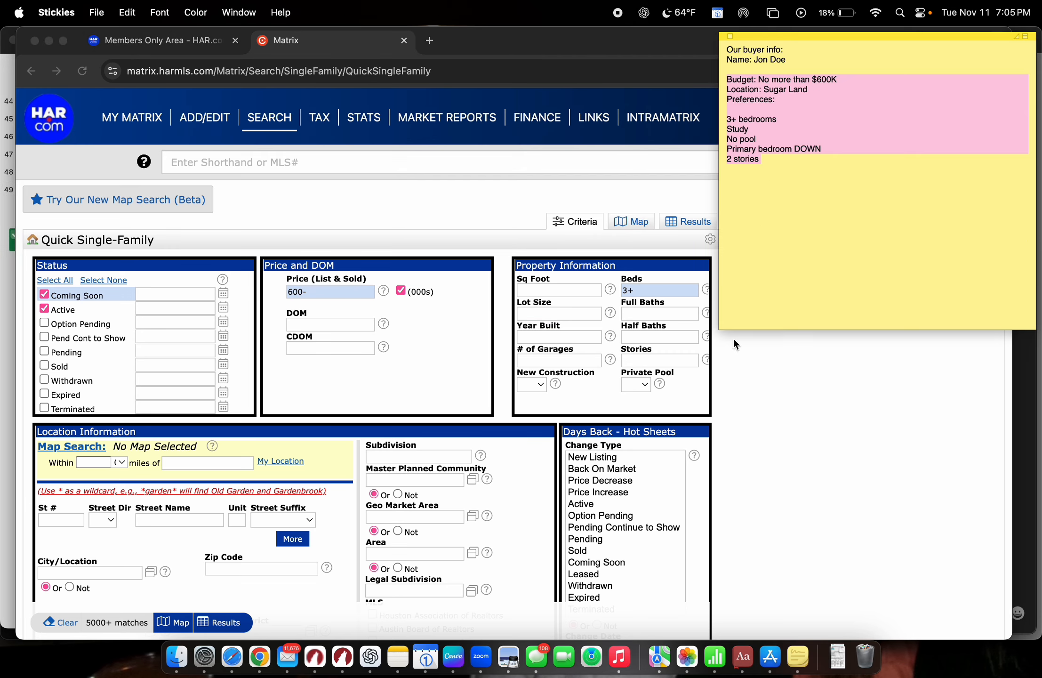
pyautogui.click(672, 360)
pyautogui.click(672, 361)
pyautogui.write('2')
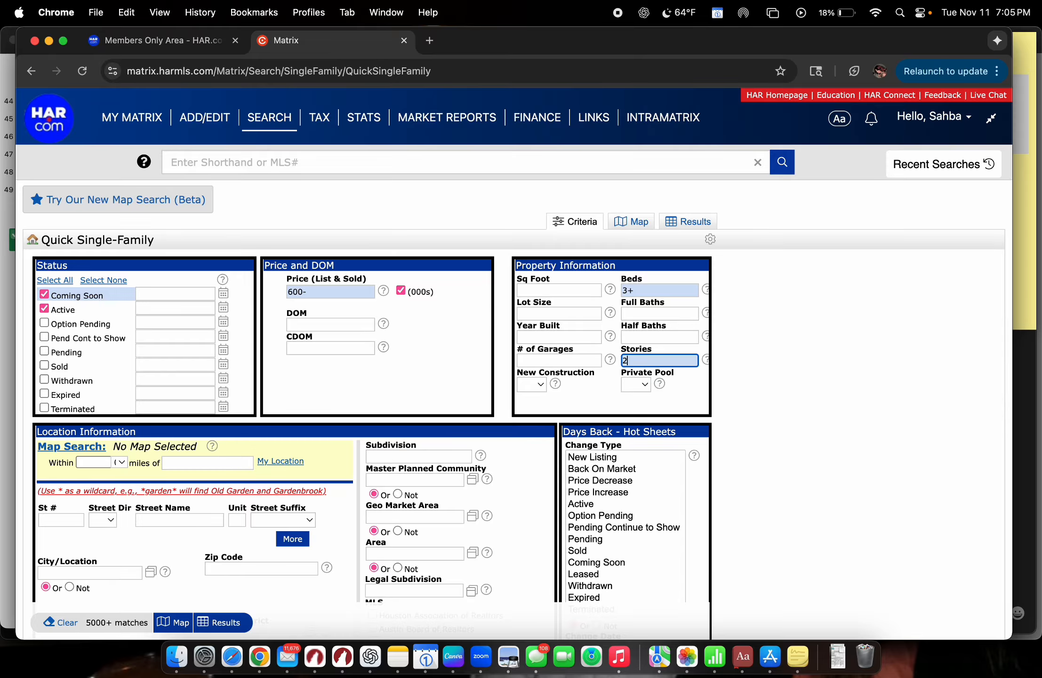
pyautogui.click(748, 367)
# - View the New Construction choices, set the private pool filter to No, and check the buyer's sticky note
pyautogui.scroll(-1, 747, 366)
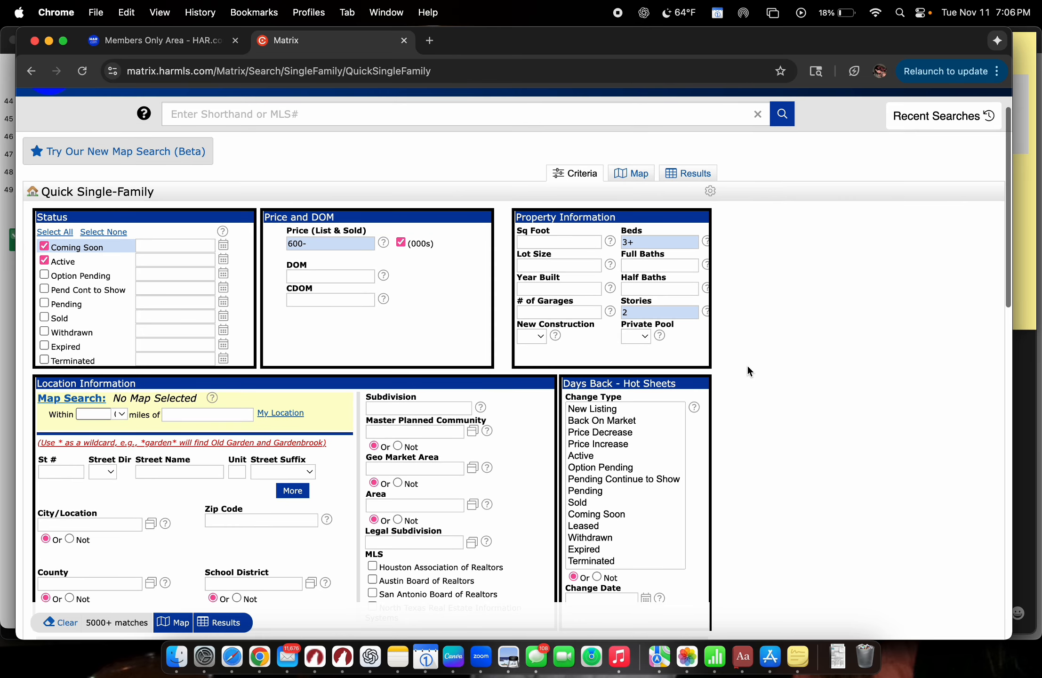
pyautogui.click(532, 337)
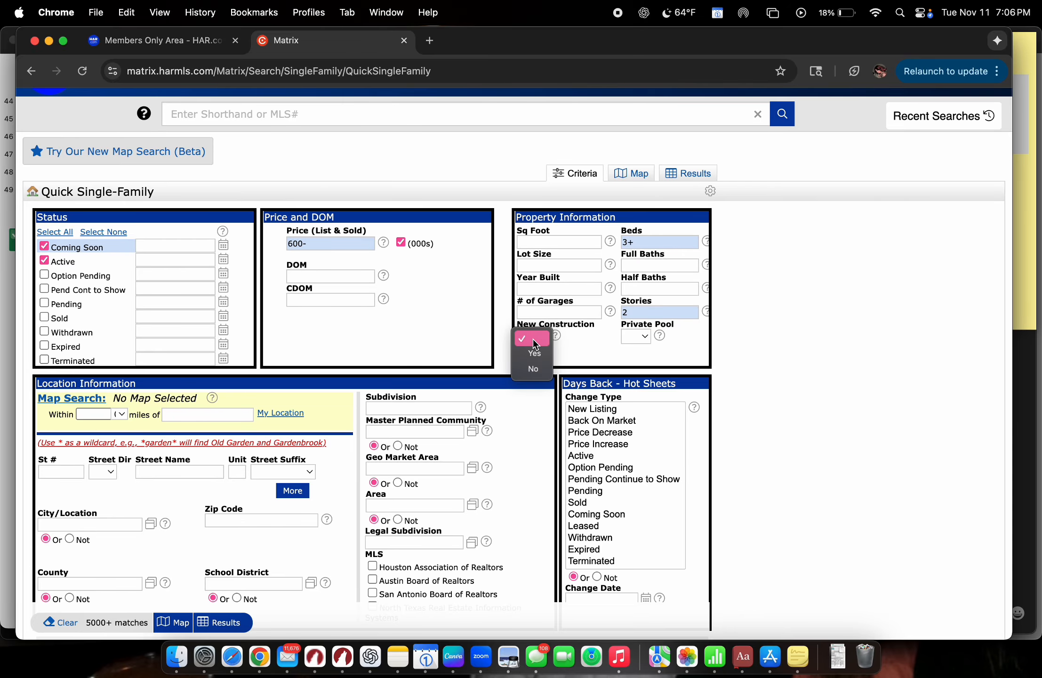
pyautogui.click(533, 340)
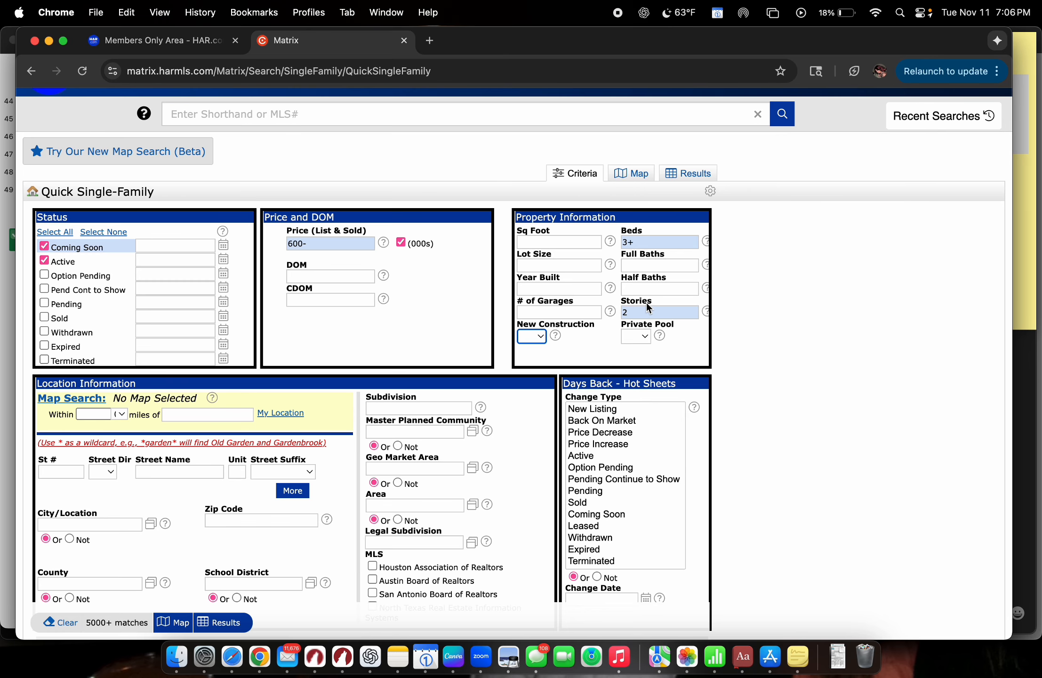
pyautogui.click(641, 337)
pyautogui.click(640, 375)
pyautogui.click(1030, 245)
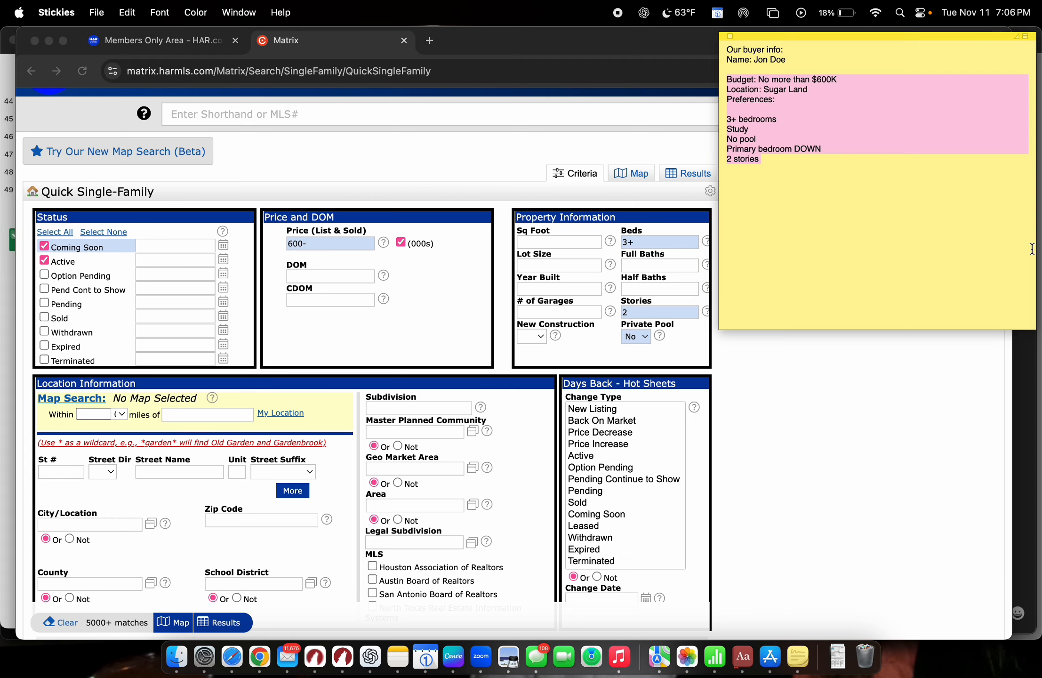
pyautogui.click(836, 516)
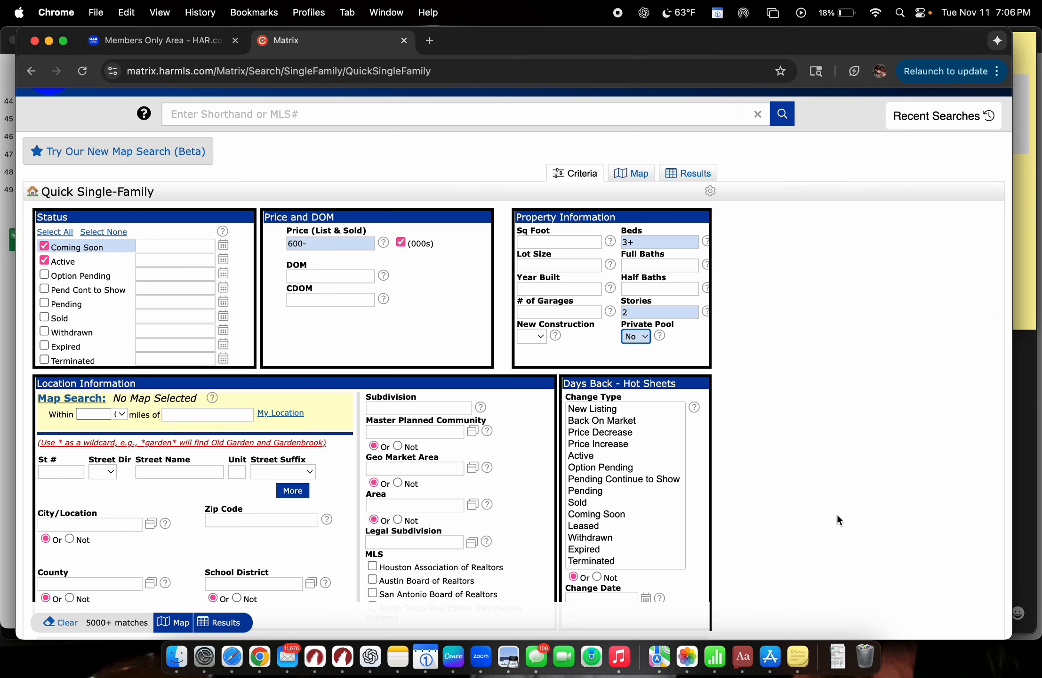
# - View the mile-radius choices for the map search in the location criteria
pyautogui.scroll(-5, 793, 349)
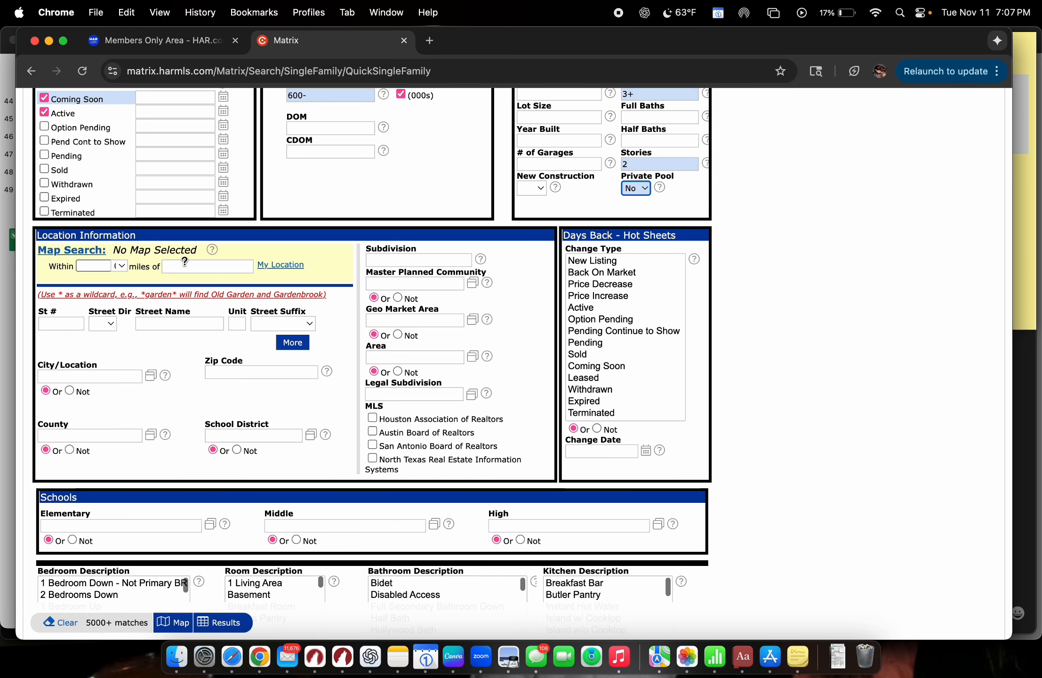
pyautogui.click(121, 266)
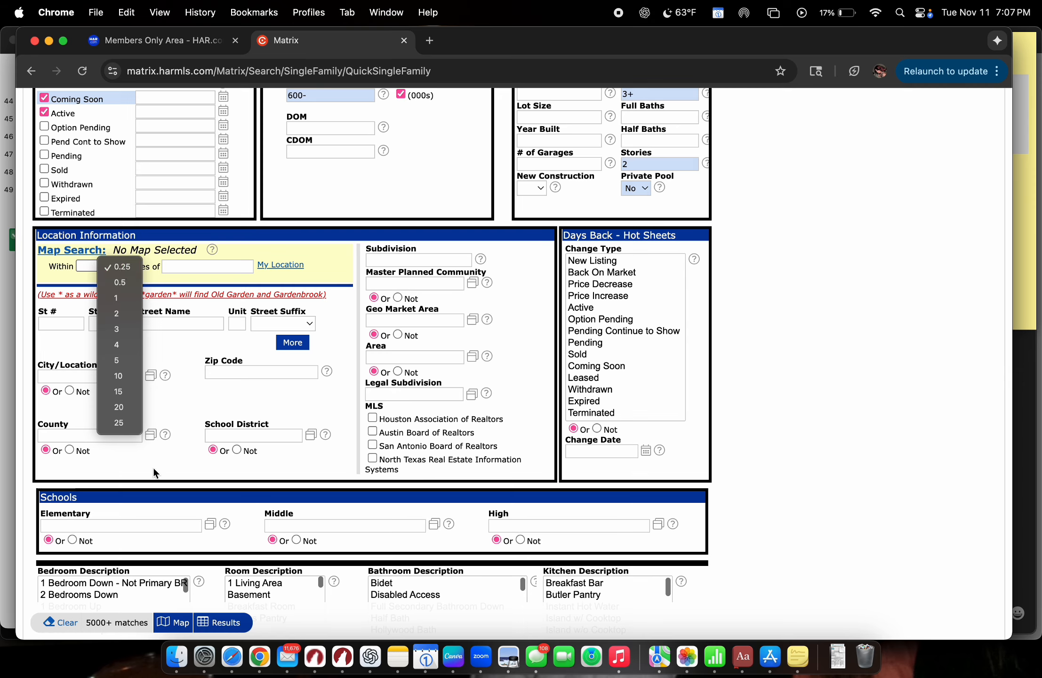
pyautogui.click(325, 245)
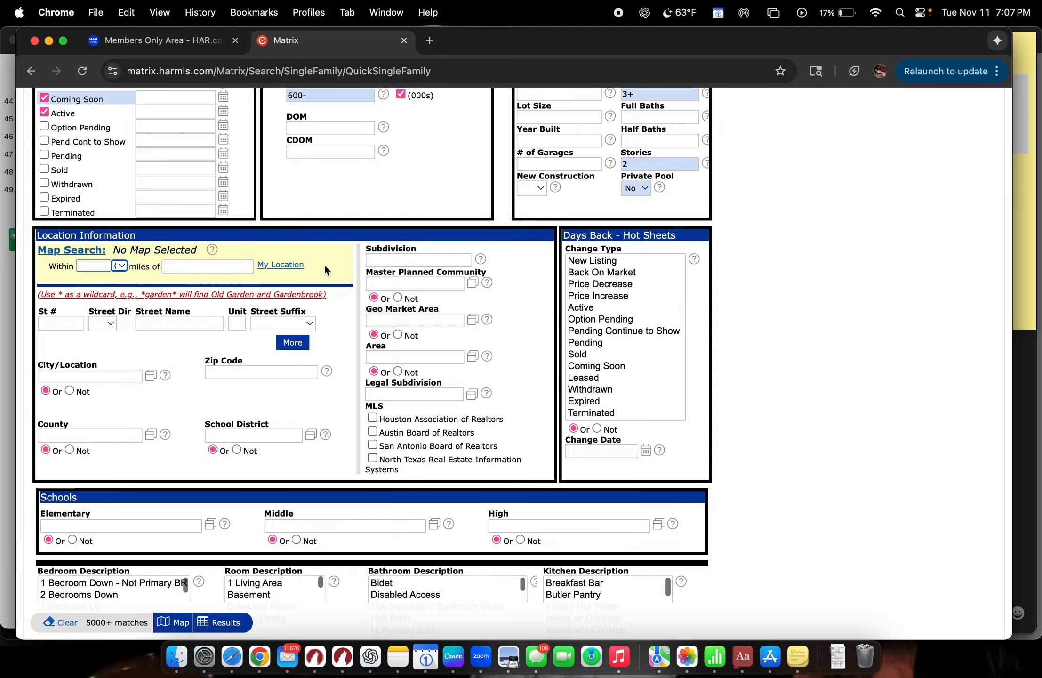
# - Check the buyer's preferred location in the sticky note and enter 77479 as the zip code filter
pyautogui.scroll(-3, 324, 264)
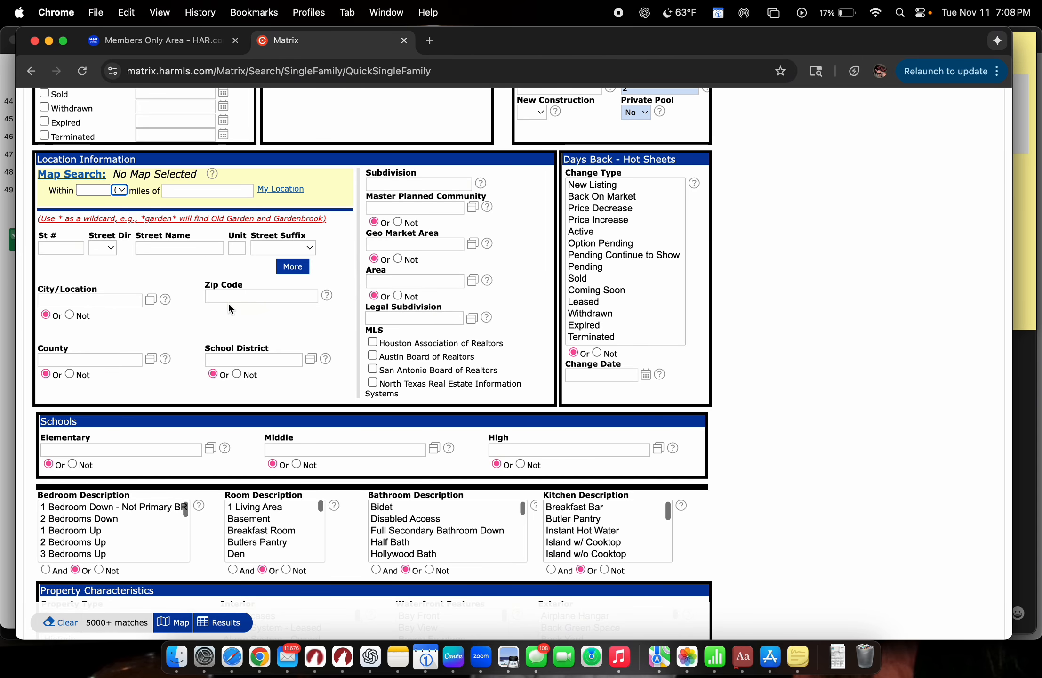
pyautogui.click(1028, 198)
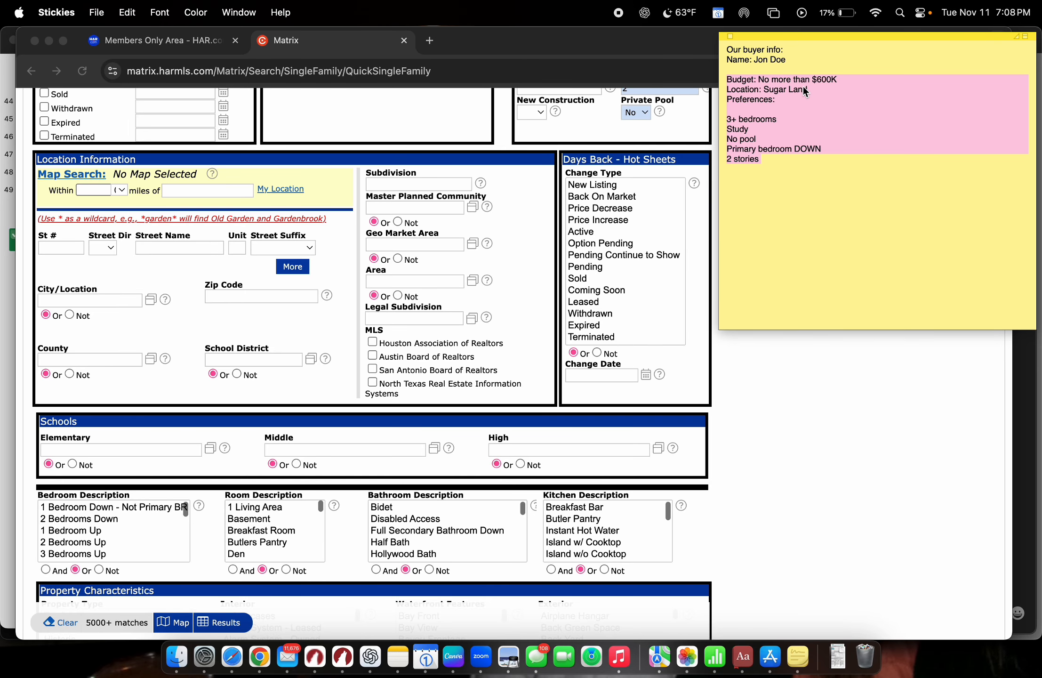
pyautogui.click(277, 331)
pyautogui.click(243, 298)
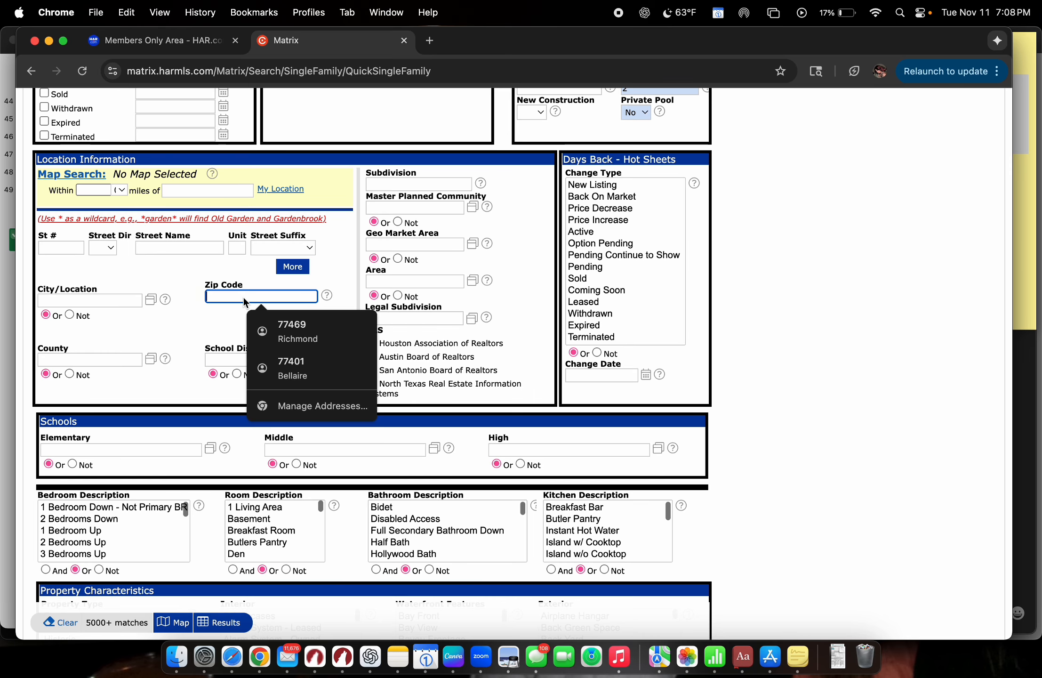
pyautogui.click(195, 328)
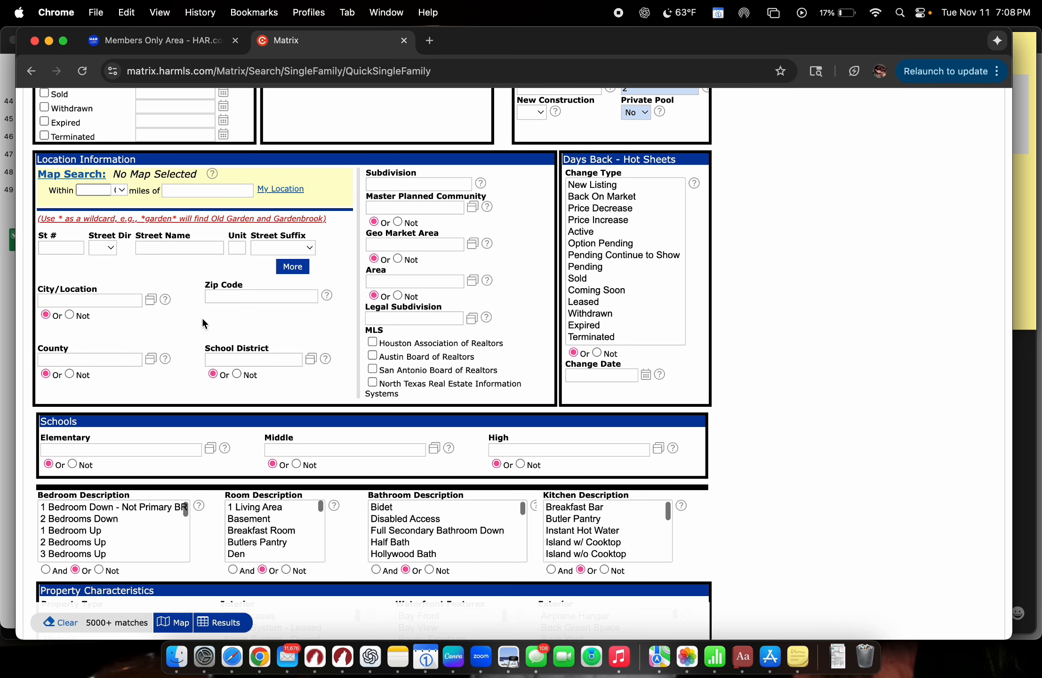
pyautogui.click(229, 297)
pyautogui.write('77479')
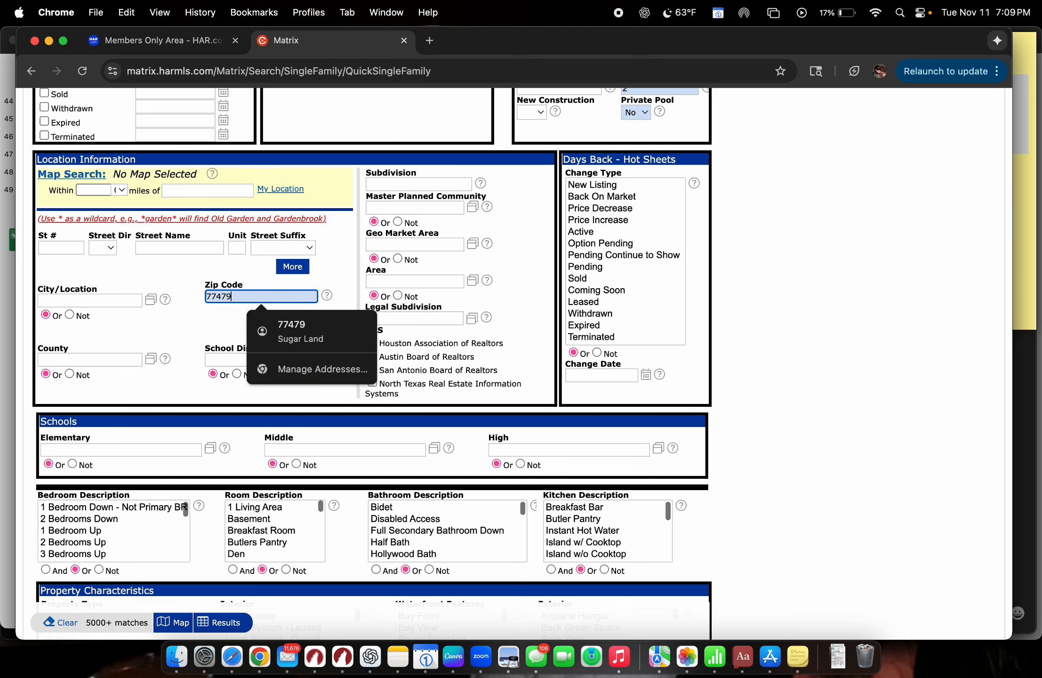
# - Try adding zip codes 77478 and 77498 and cut the zip code filter back to 77479
pyautogui.write(',77478,7747')
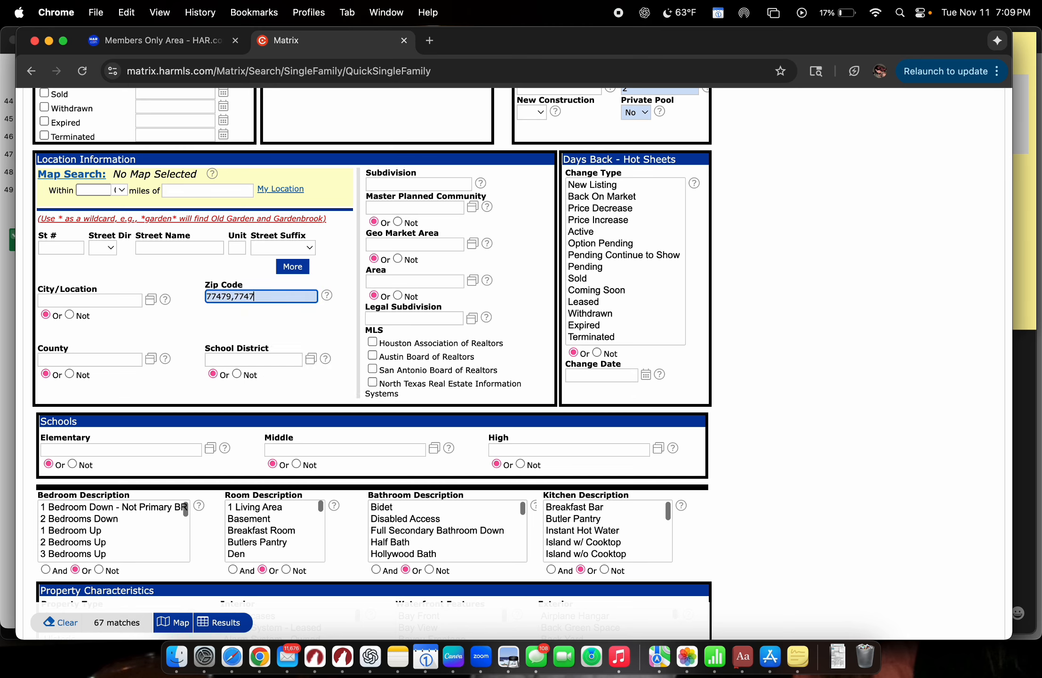
pyautogui.write('498')
pyautogui.press('BackSpace')
pyautogui.press('BackSpace')
pyautogui.press('BackSpace')
pyautogui.press('BackSpace')
pyautogui.press('BackSpace')
pyautogui.press('BackSpace')
pyautogui.press('BackSpace')
pyautogui.press('BackSpace')
pyautogui.press('BackSpace')
pyautogui.press('BackSpace')
pyautogui.press('BackSpace')
pyautogui.press('BackSpace')
pyautogui.write('9')
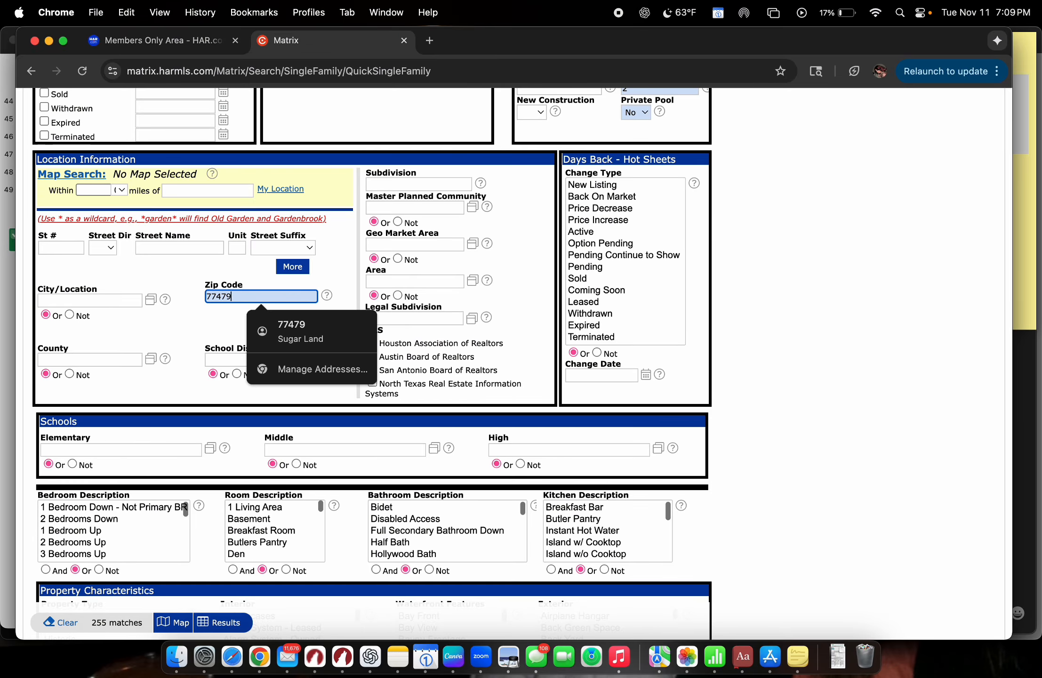
# - Add zip codes 77478 and 77498 to the zip code filter
pyautogui.write(',77478')
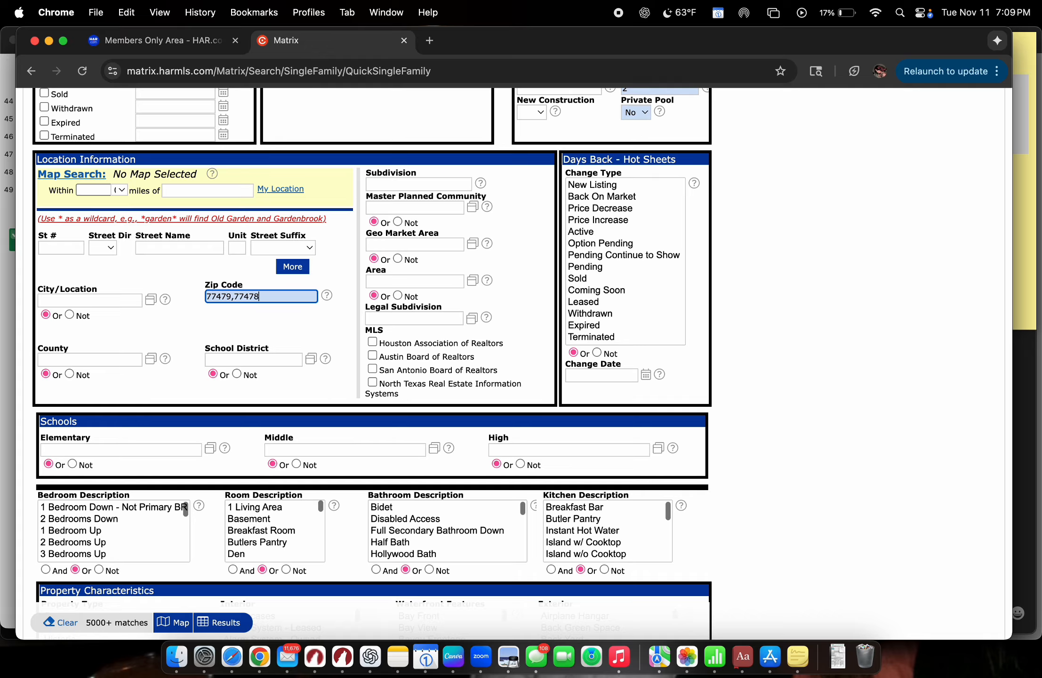
pyautogui.write(',77498')
pyautogui.click(311, 312)
# - Review the location criteria and look up the help for the Change Type filter
pyautogui.scroll(2, 311, 312)
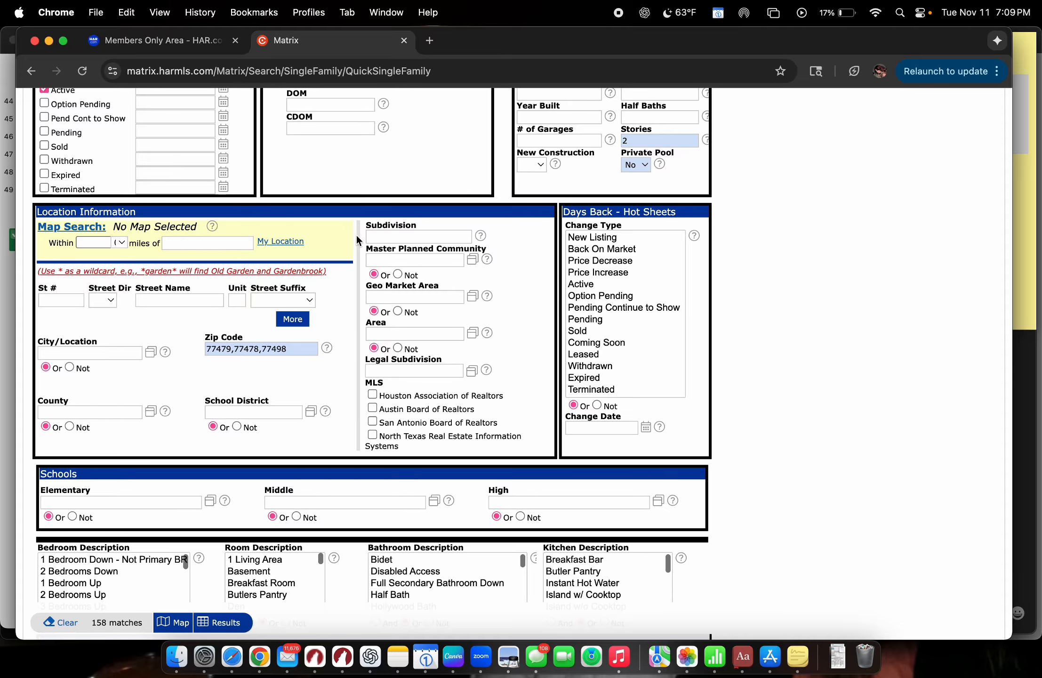
pyautogui.scroll(-2, 497, 305)
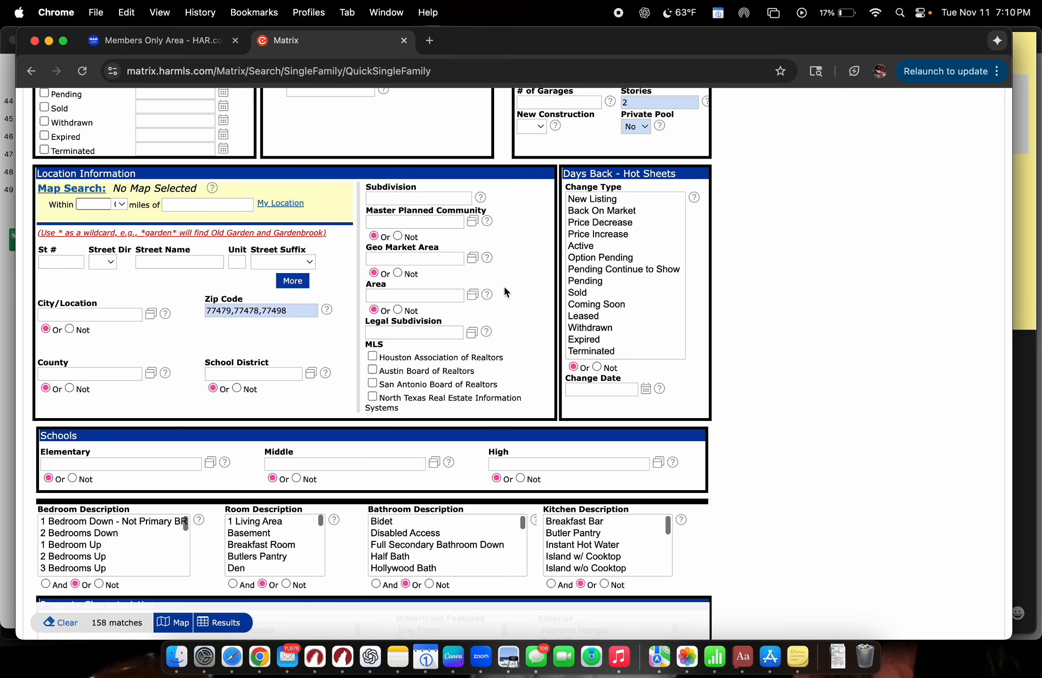
pyautogui.scroll(-3, 505, 288)
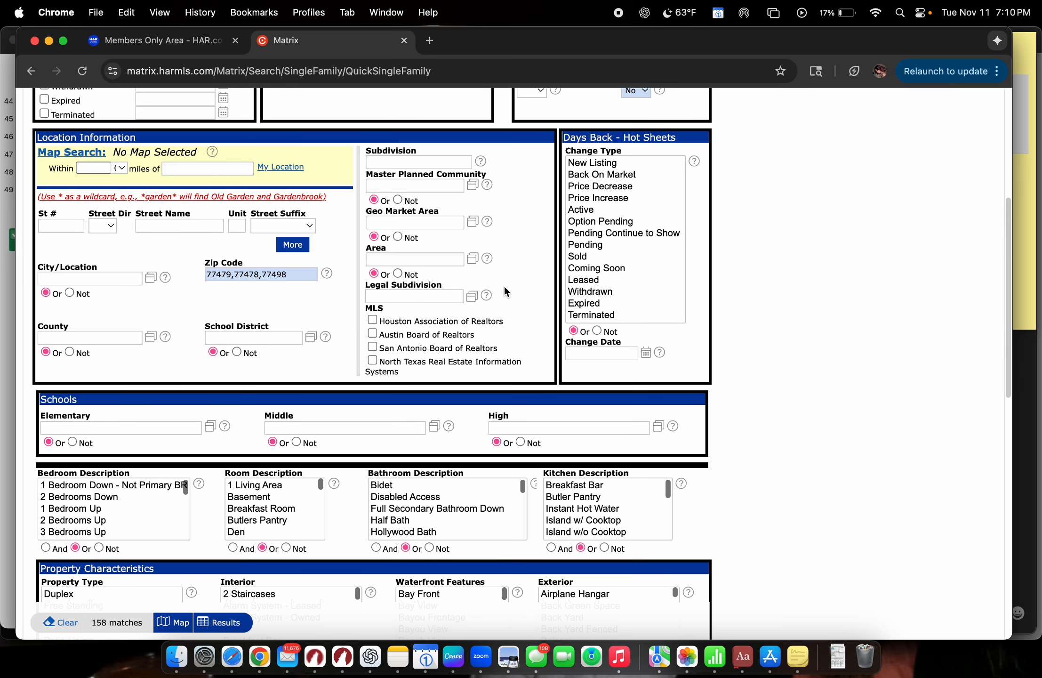
pyautogui.scroll(1, 504, 288)
pyautogui.scroll(2, 516, 359)
pyautogui.click(694, 209)
pyautogui.click(27, 36)
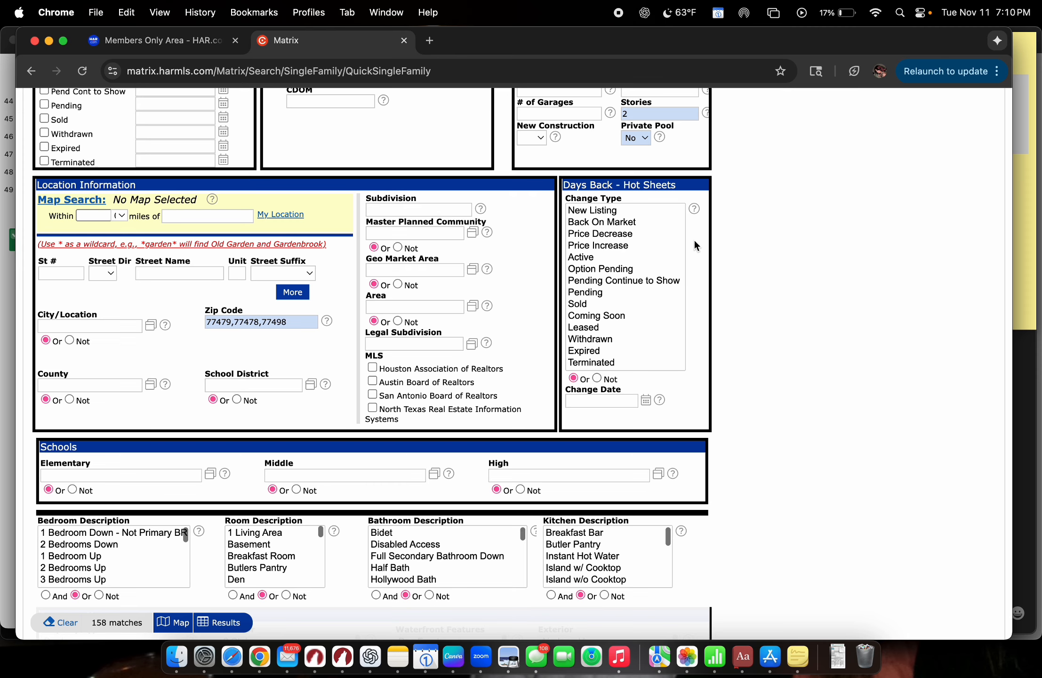
# - Compare the buyer's sticky note with the status selection, school fields, room descriptions and property characteristics in the search form
pyautogui.scroll(5, 763, 295)
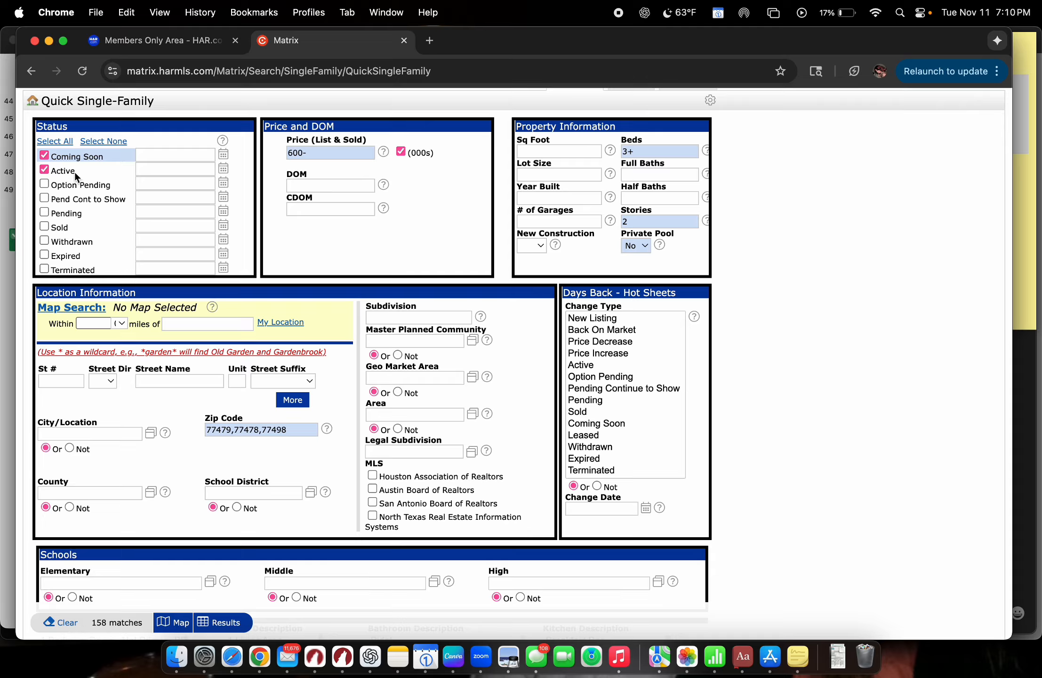
pyautogui.scroll(-3, 710, 377)
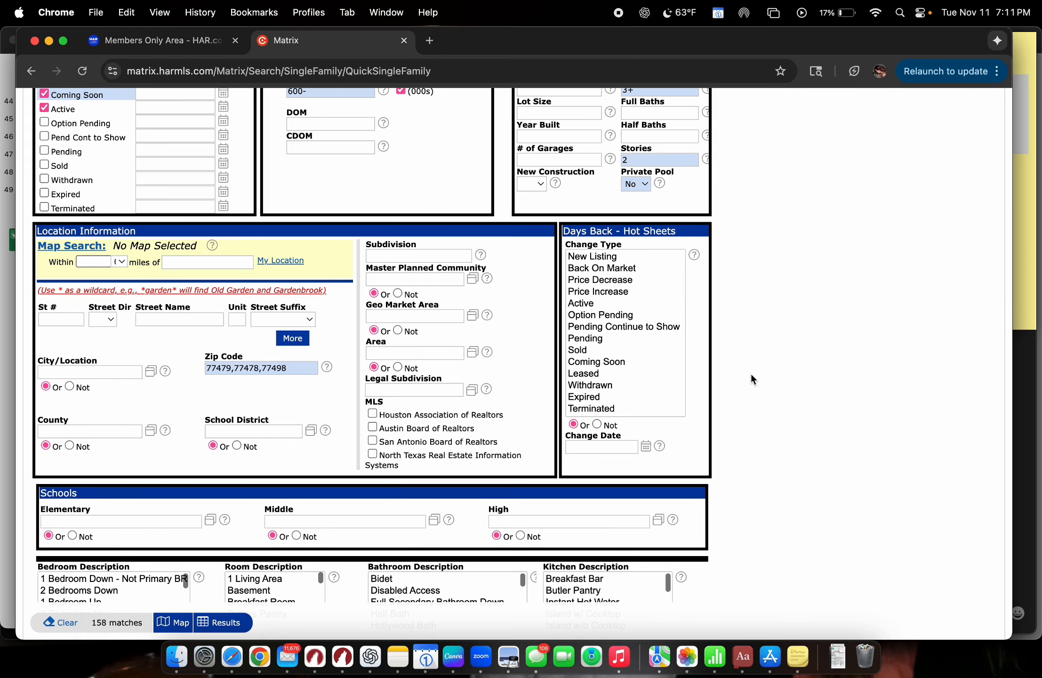
pyautogui.scroll(-2, 751, 353)
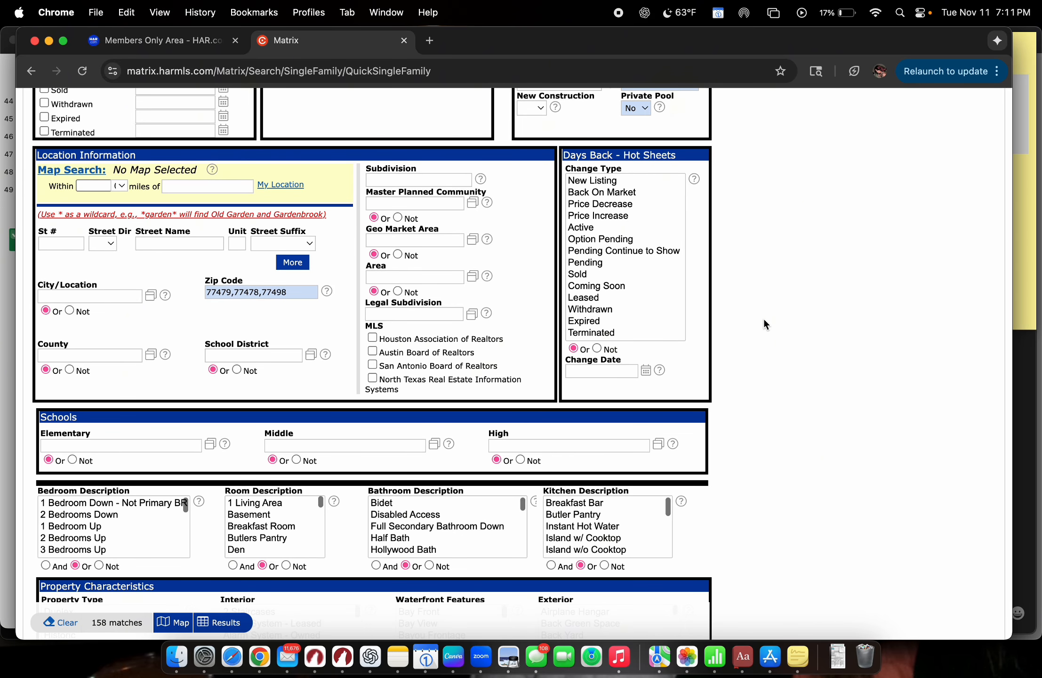
pyautogui.scroll(-5, 764, 321)
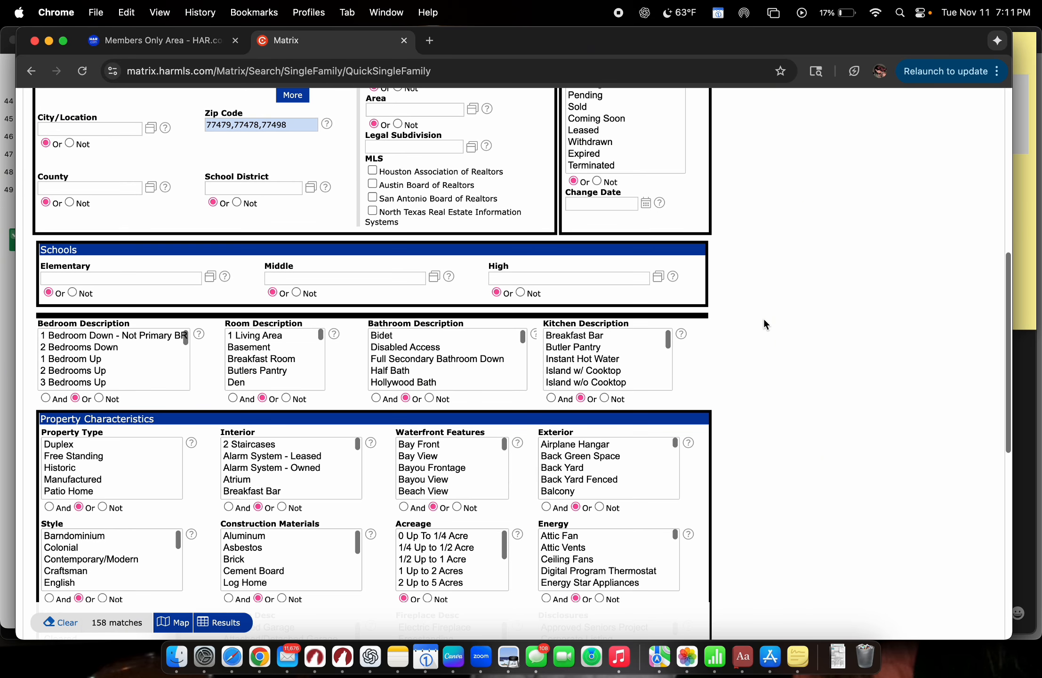
pyautogui.scroll(3, 766, 325)
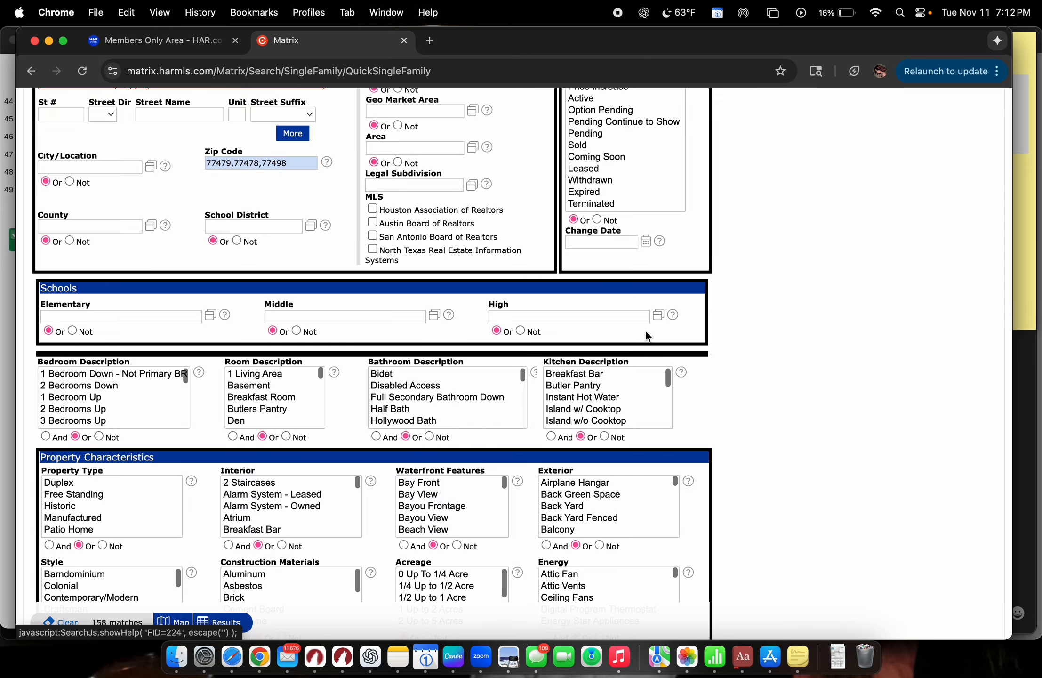
pyautogui.click(1021, 200)
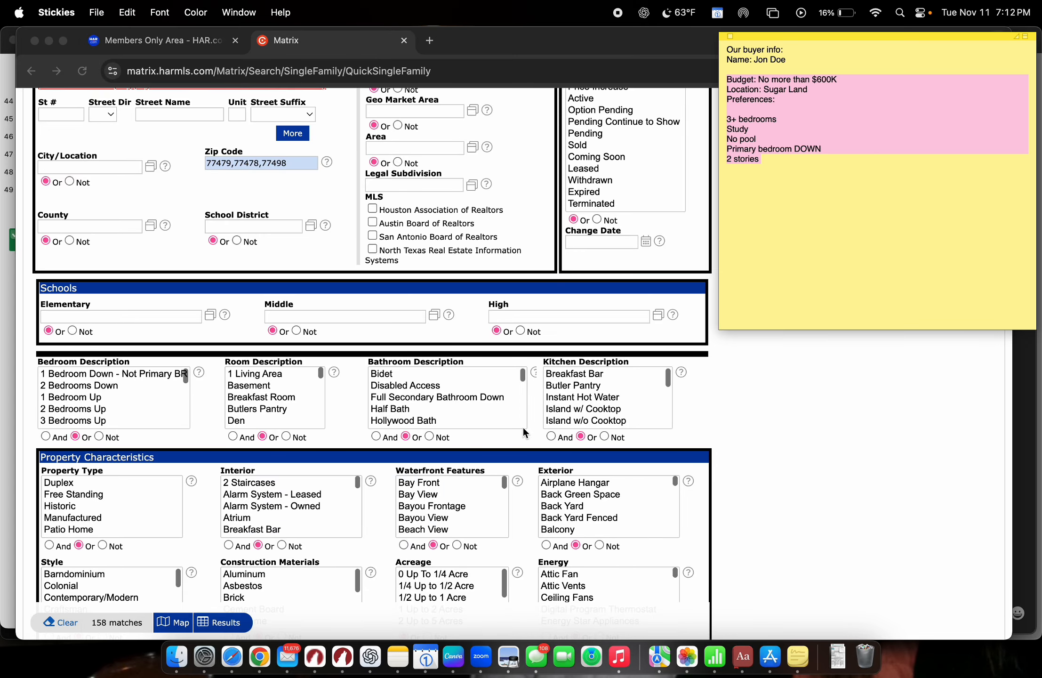
pyautogui.click(789, 392)
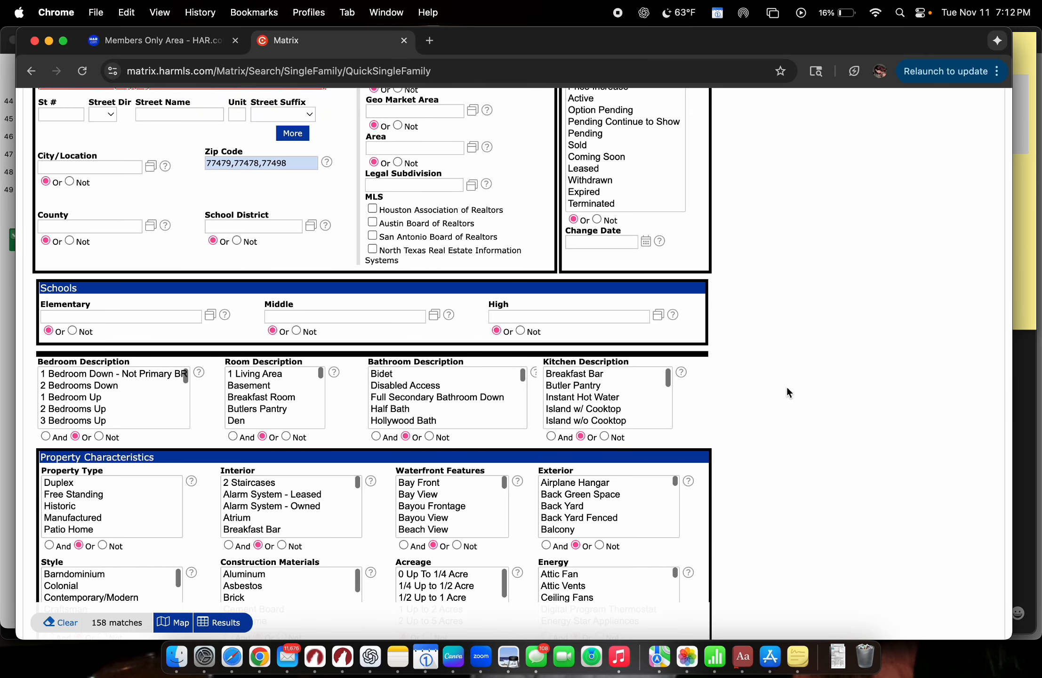
pyautogui.scroll(-5, 787, 384)
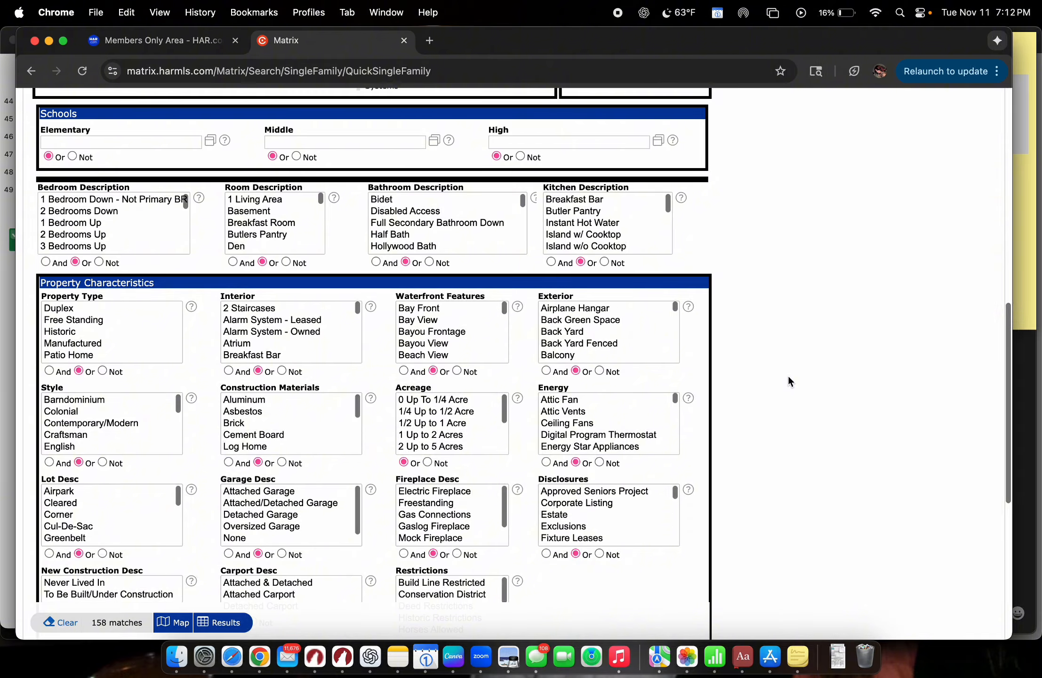
pyautogui.scroll(-3, 788, 378)
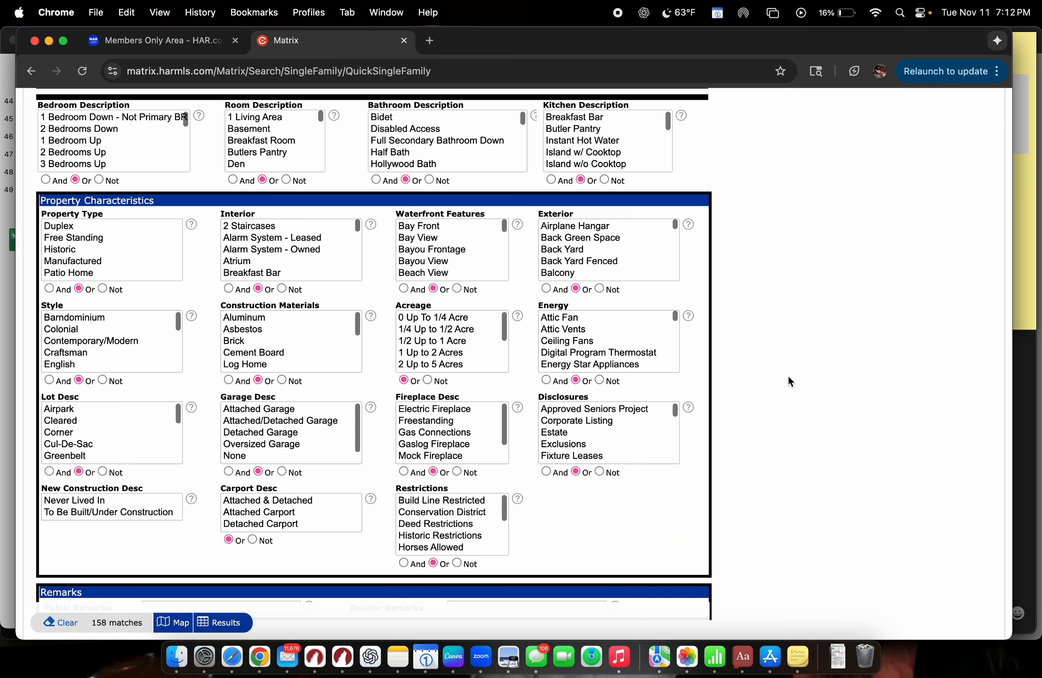
pyautogui.scroll(1, 787, 375)
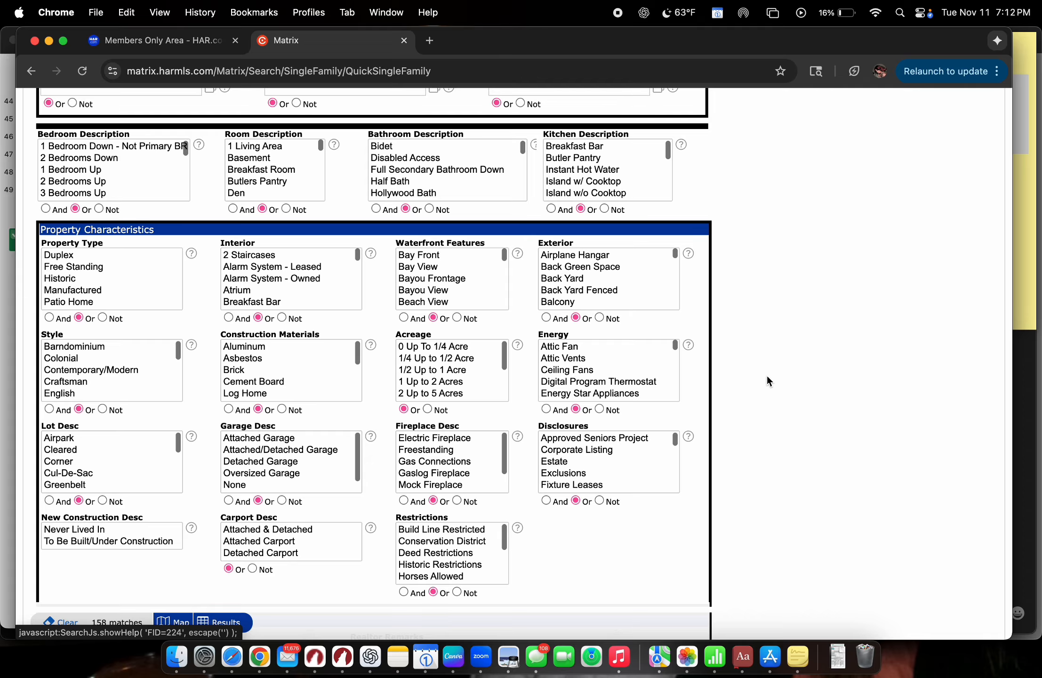
# - Highlight the "Primary bedroom DOWN" preference in the sticky note
pyautogui.click(1016, 264)
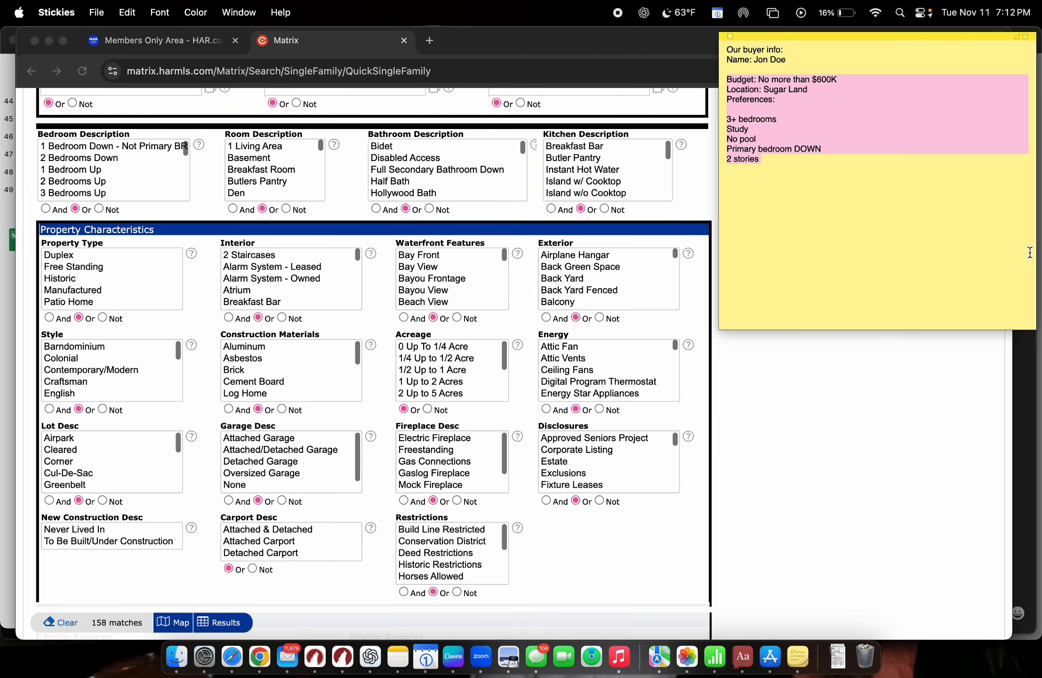
pyautogui.click(784, 172)
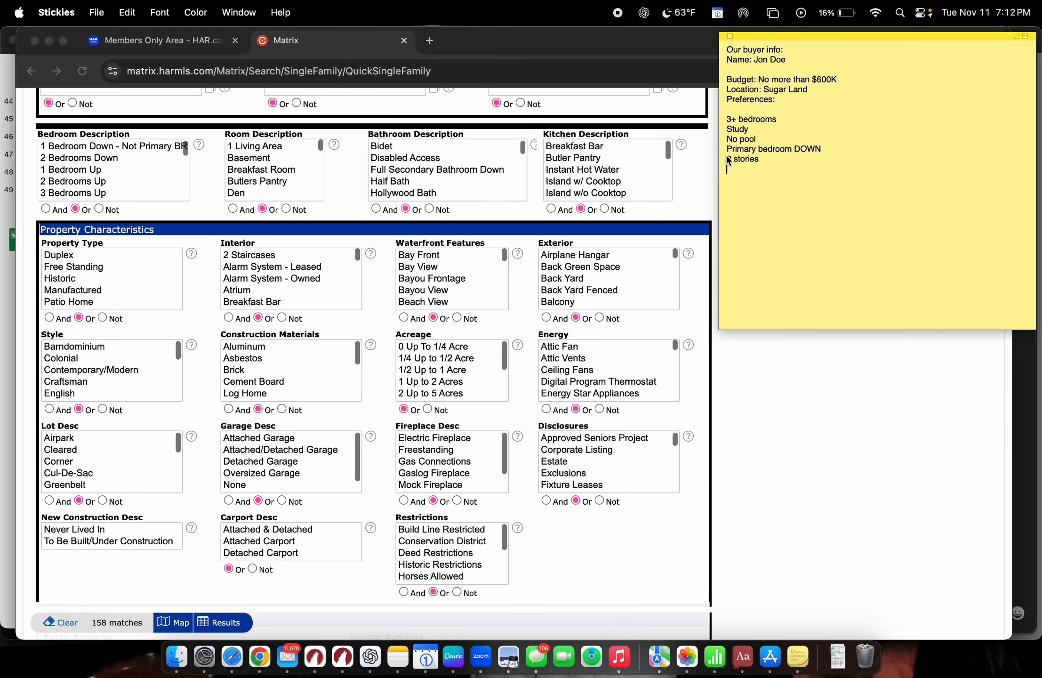
pyautogui.moveTo(727, 151); pyautogui.dragTo(829, 147)
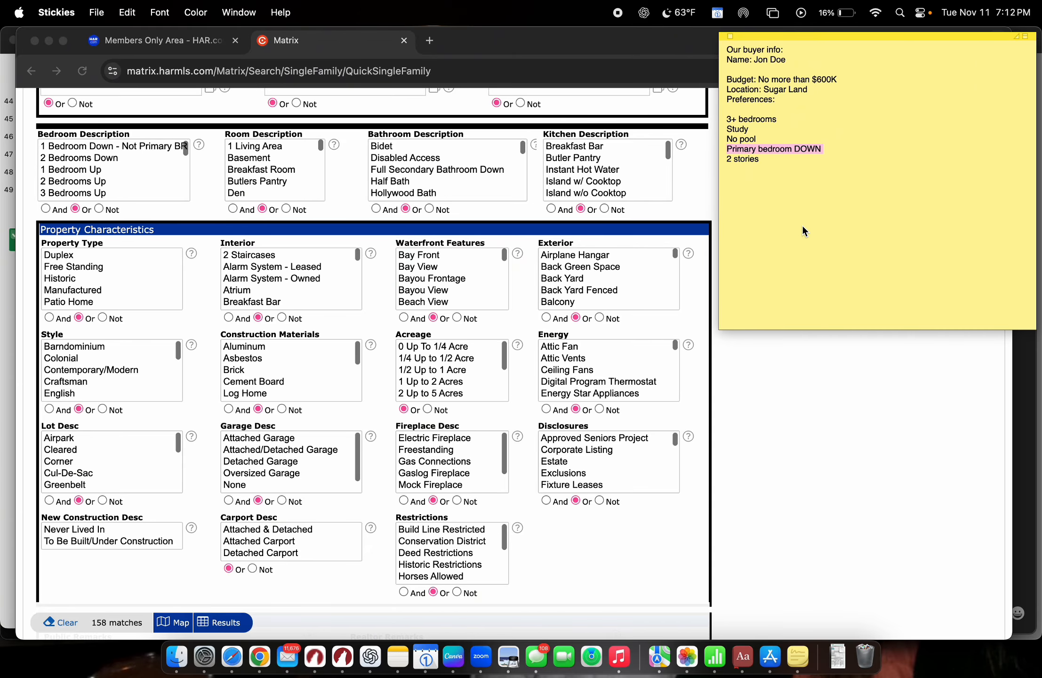
# - Return to Matrix, filter Bedroom Description by Primary Bed - 1st Floor, and review the other bedroom options
pyautogui.click(803, 379)
pyautogui.scroll(1, 201, 300)
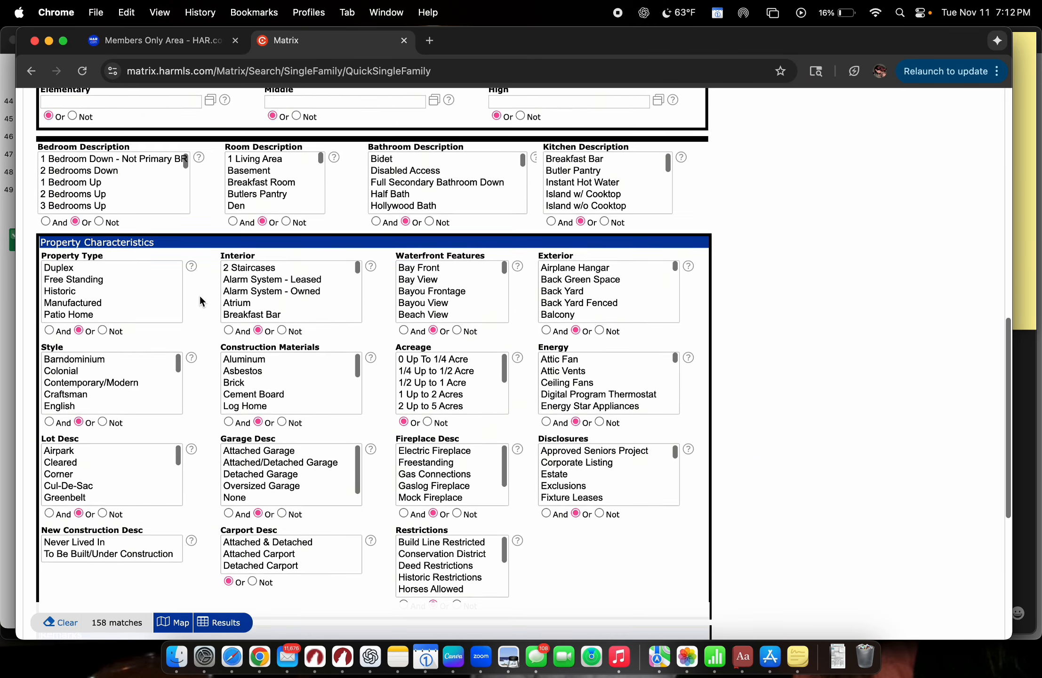
pyautogui.scroll(-1, 201, 301)
pyautogui.scroll(2, 201, 301)
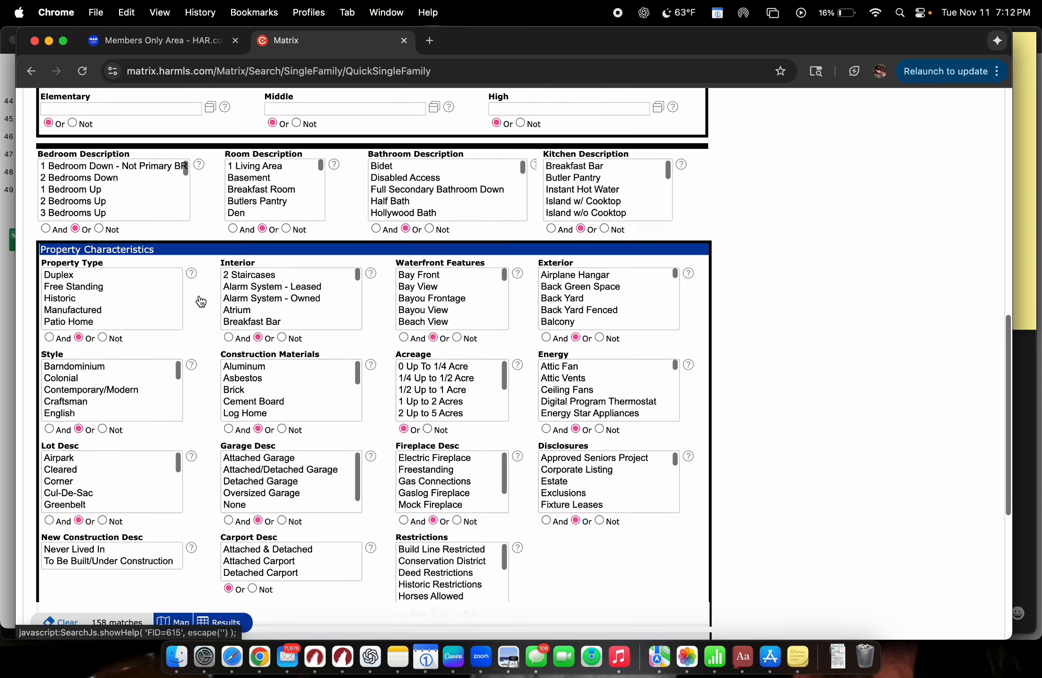
pyautogui.scroll(-3, 201, 301)
pyautogui.scroll(3, 745, 344)
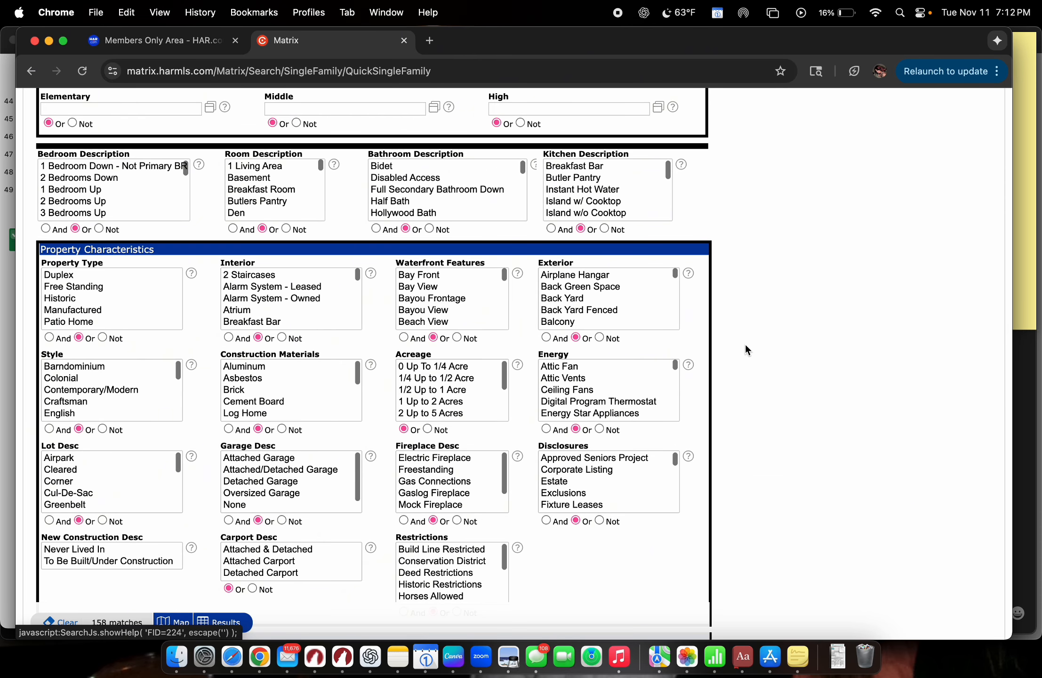
pyautogui.scroll(3, 745, 350)
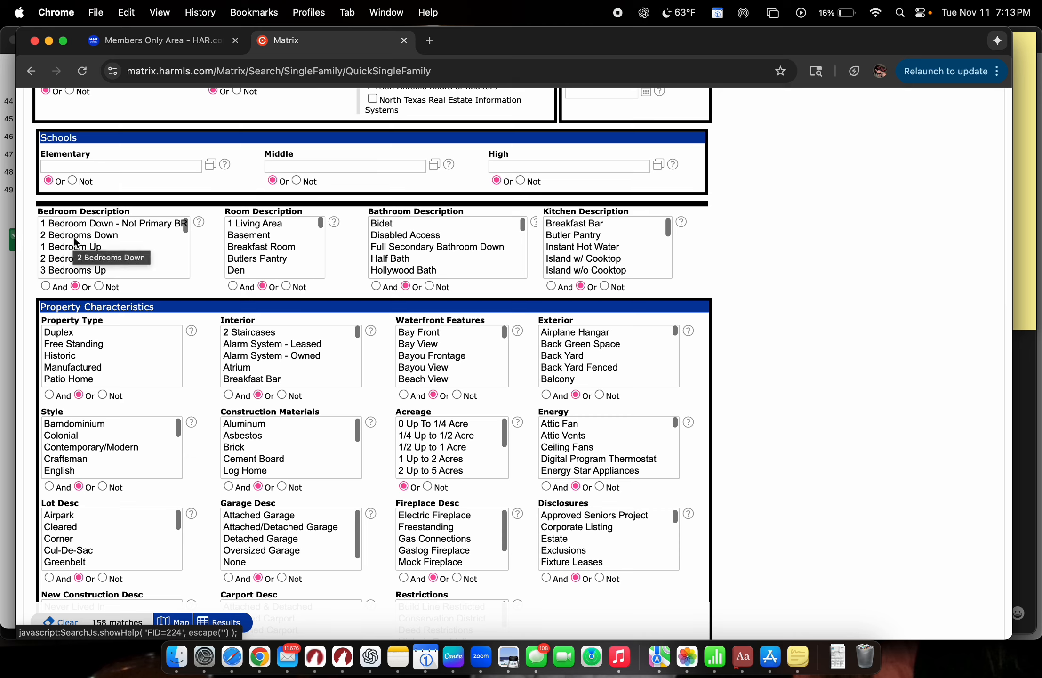
pyautogui.scroll(-2, 87, 254)
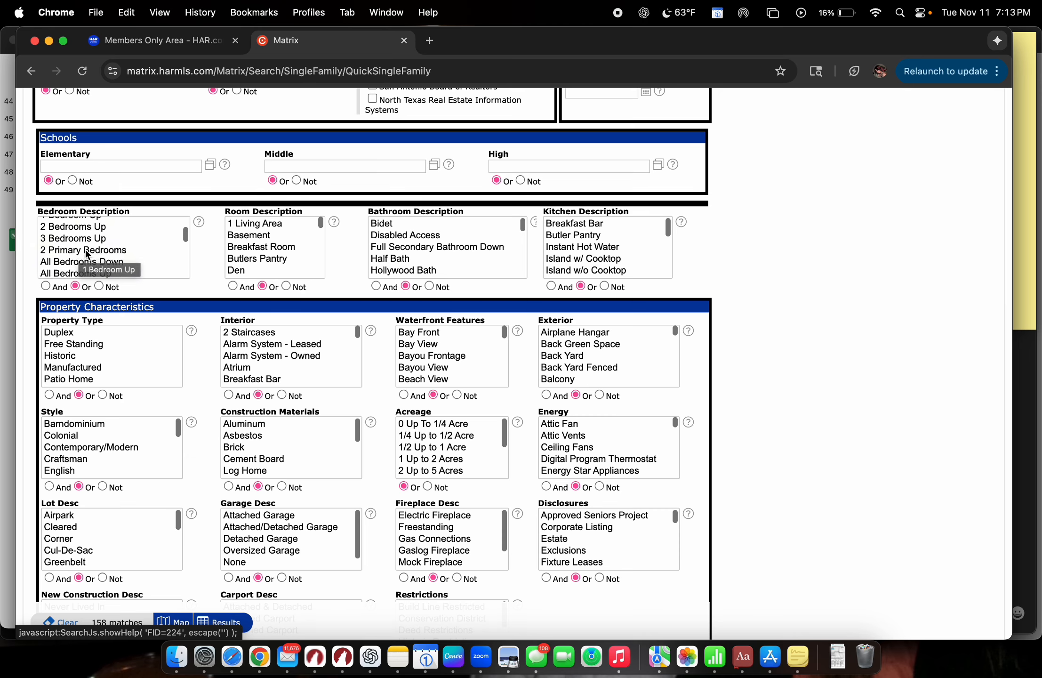
pyautogui.scroll(-3, 88, 254)
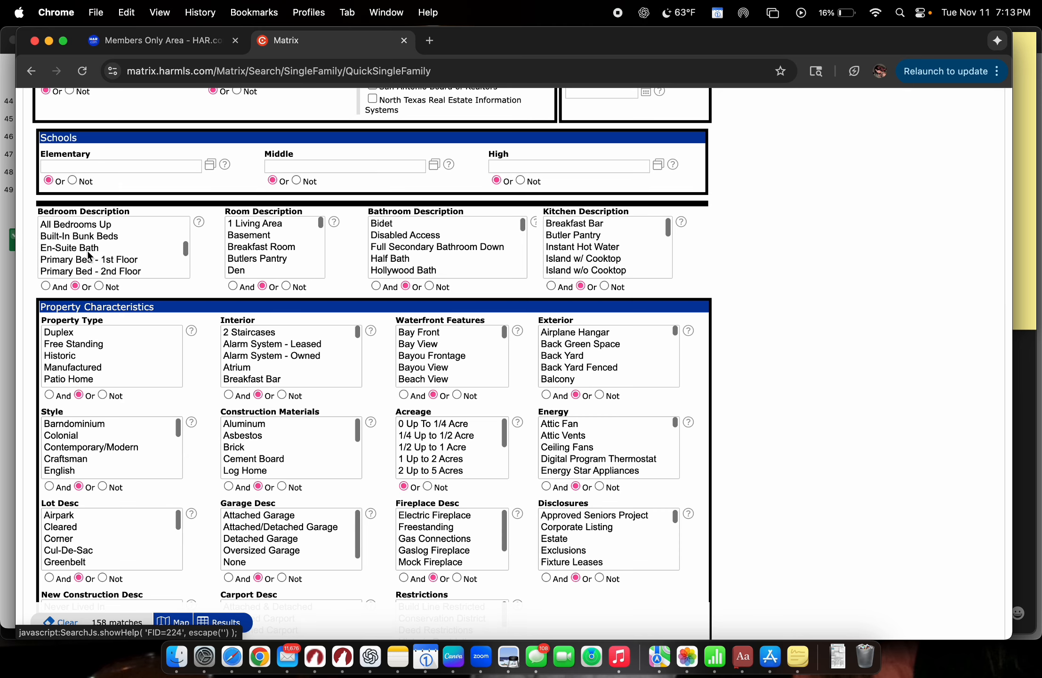
pyautogui.scroll(-2, 90, 255)
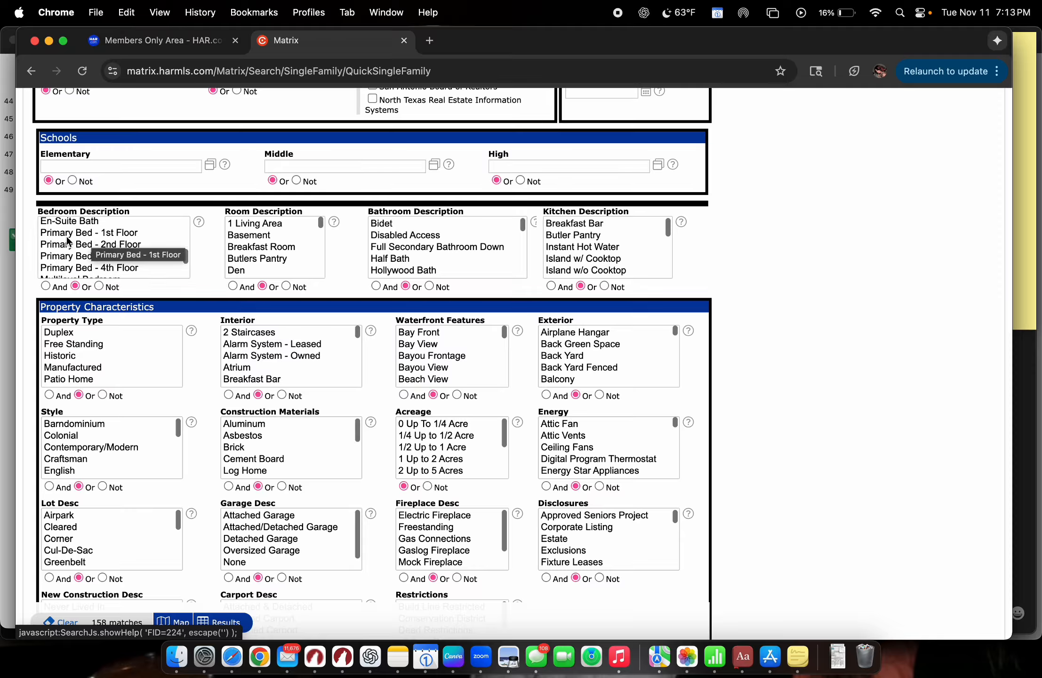
pyautogui.click(103, 234)
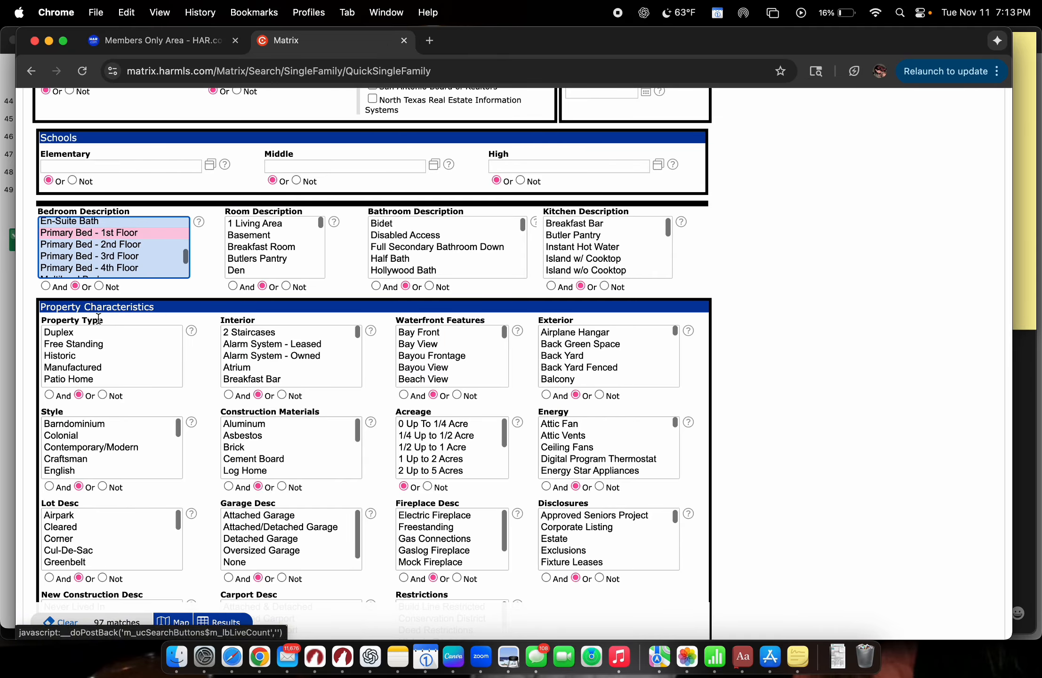
pyautogui.click(202, 282)
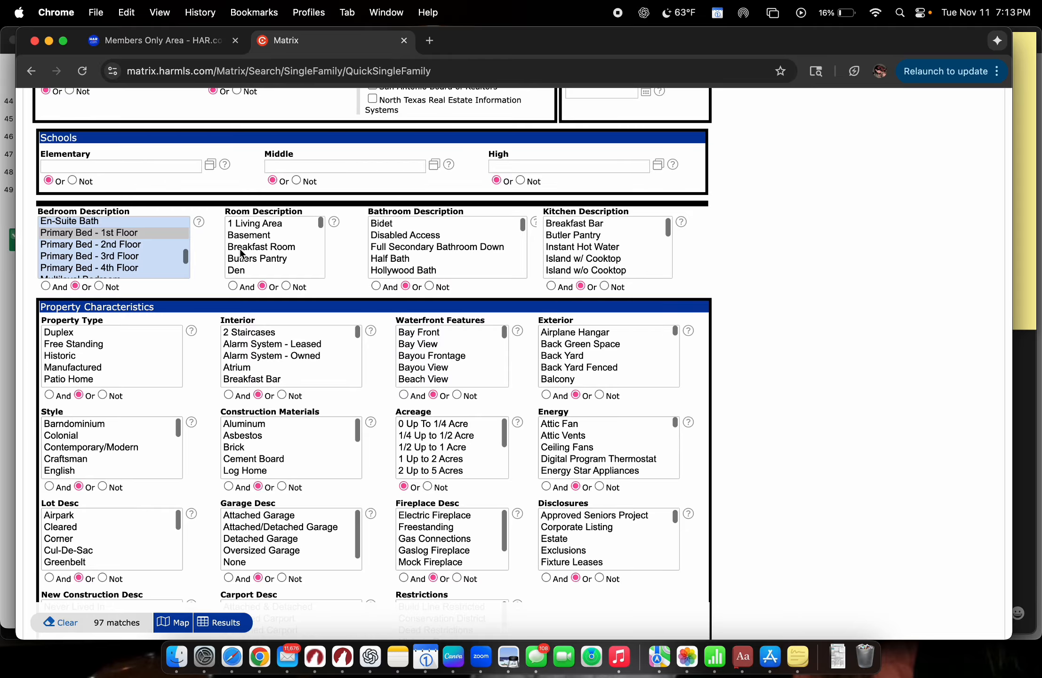
pyautogui.scroll(-3, 110, 261)
pyautogui.scroll(-1, 86, 248)
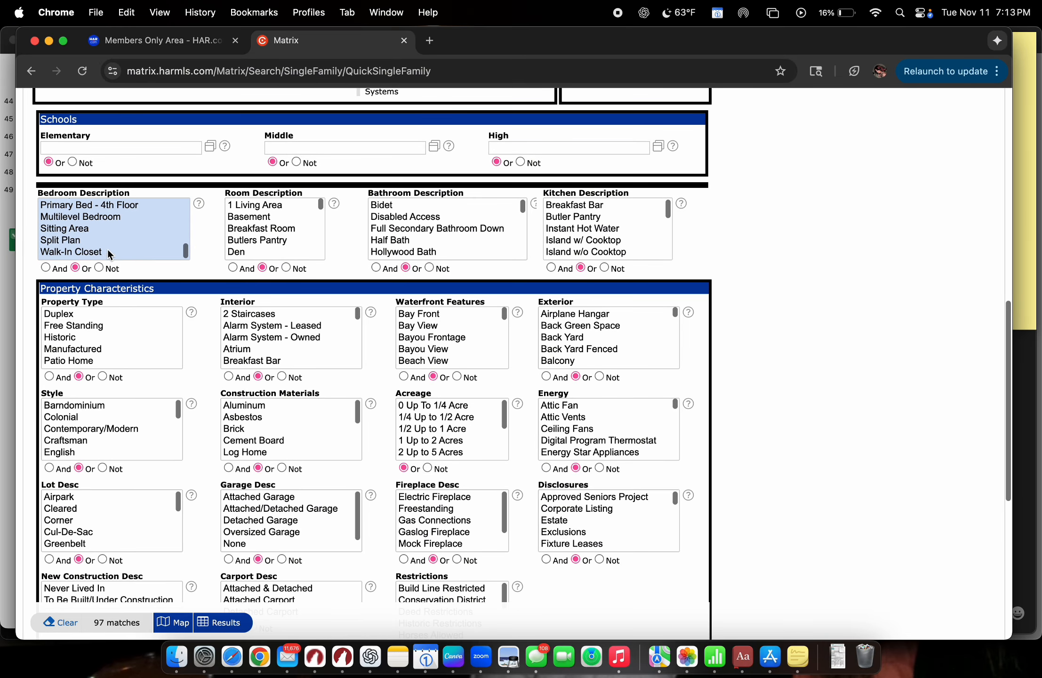
pyautogui.scroll(5, 113, 249)
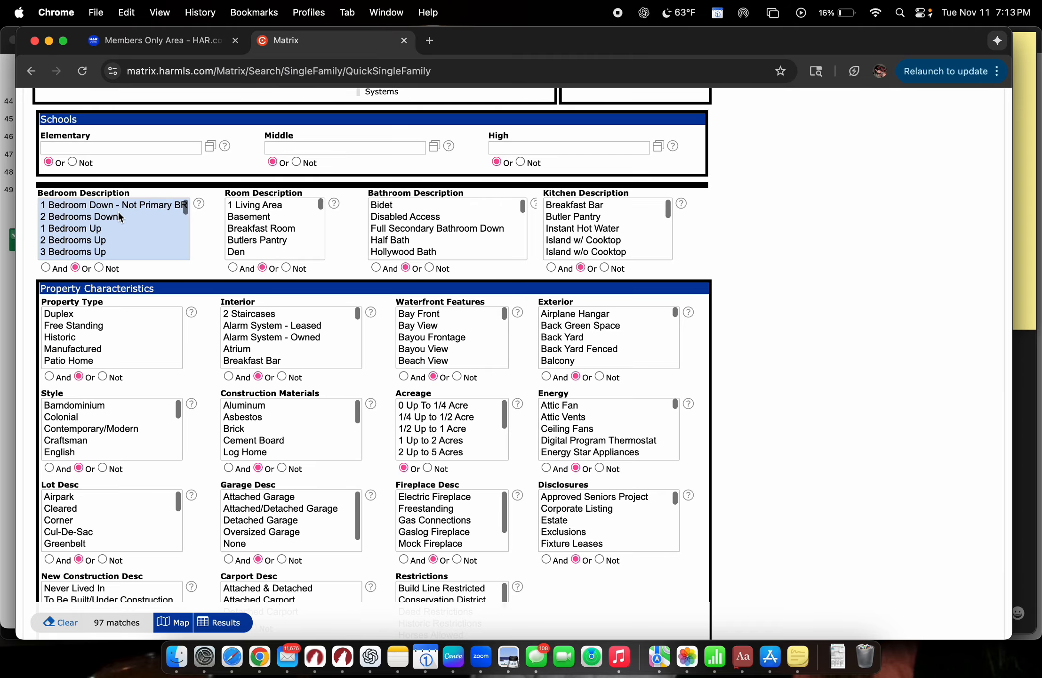
pyautogui.scroll(-4, 127, 238)
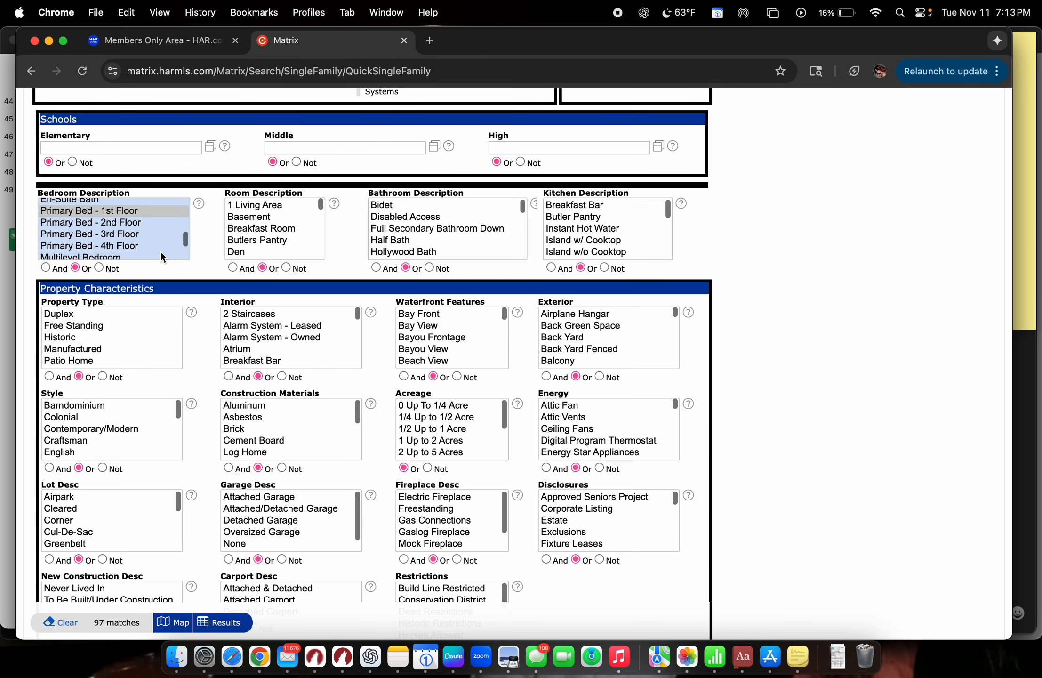
pyautogui.scroll(1, 163, 253)
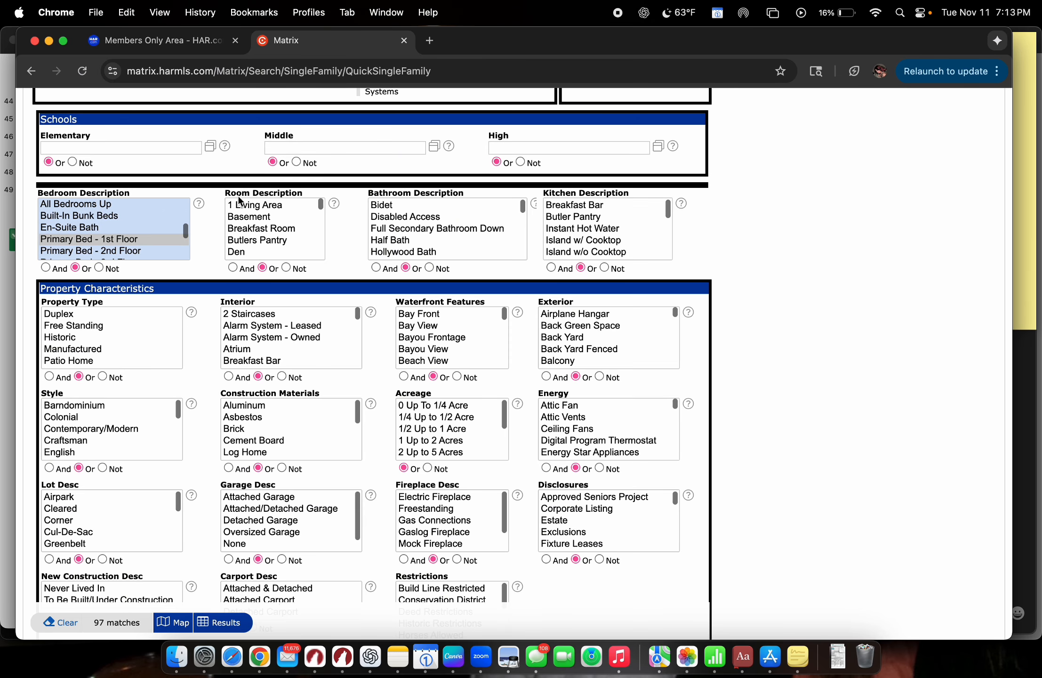
# - Highlight the buyer's "Study" preference in the Stickies note and filter Room Description in Matrix by Home Office/Study
pyautogui.scroll(-1, 266, 220)
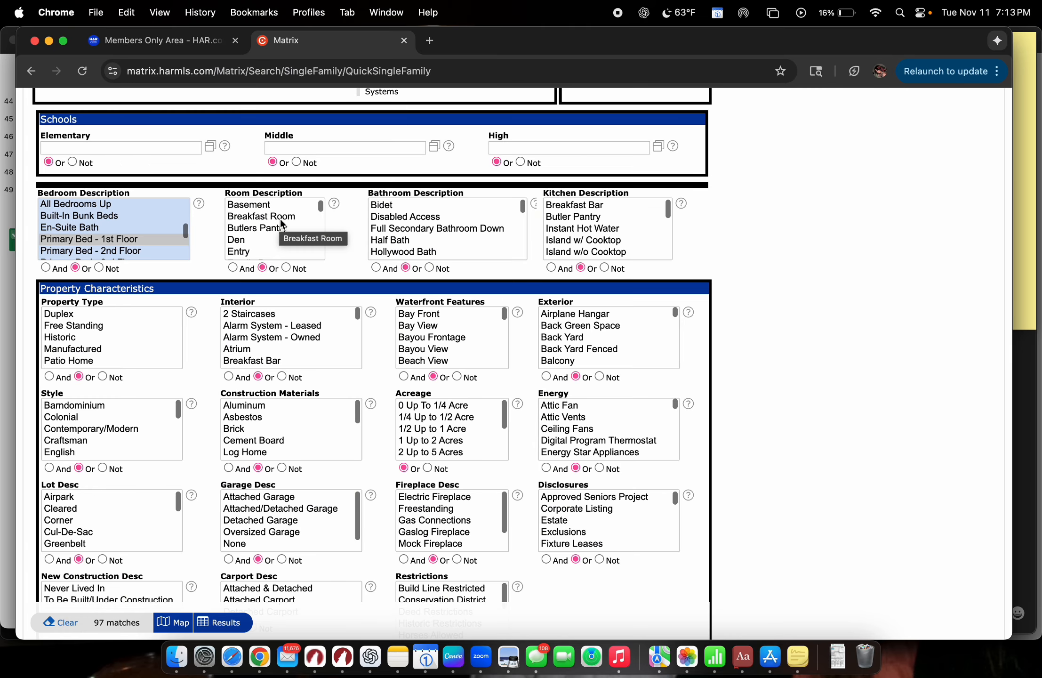
pyautogui.scroll(-2, 270, 218)
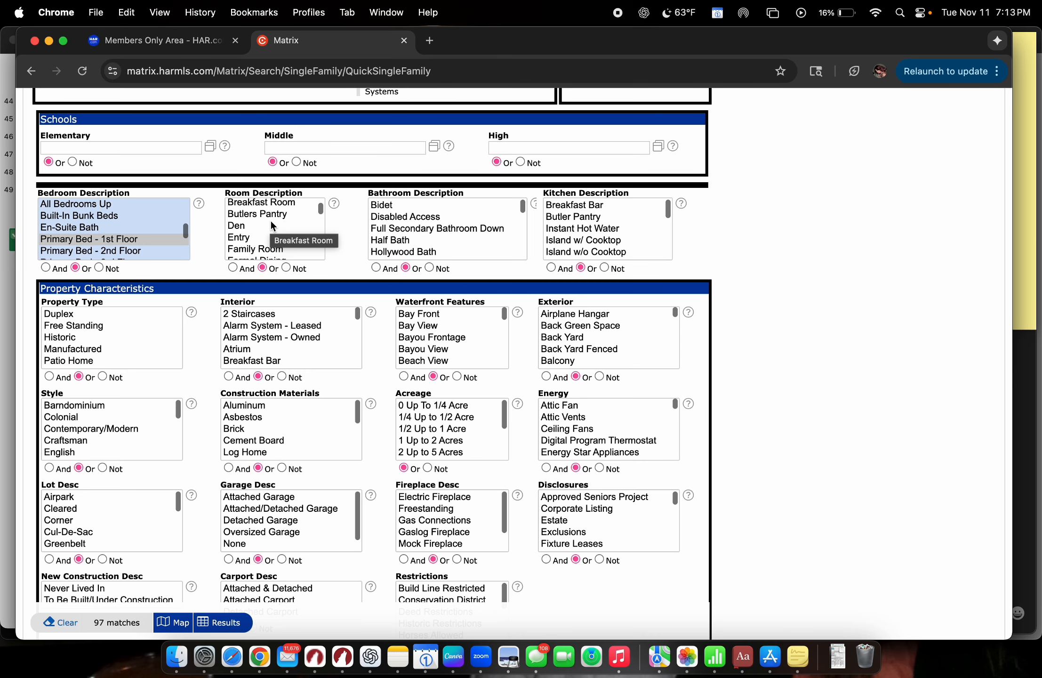
pyautogui.scroll(-3, 279, 255)
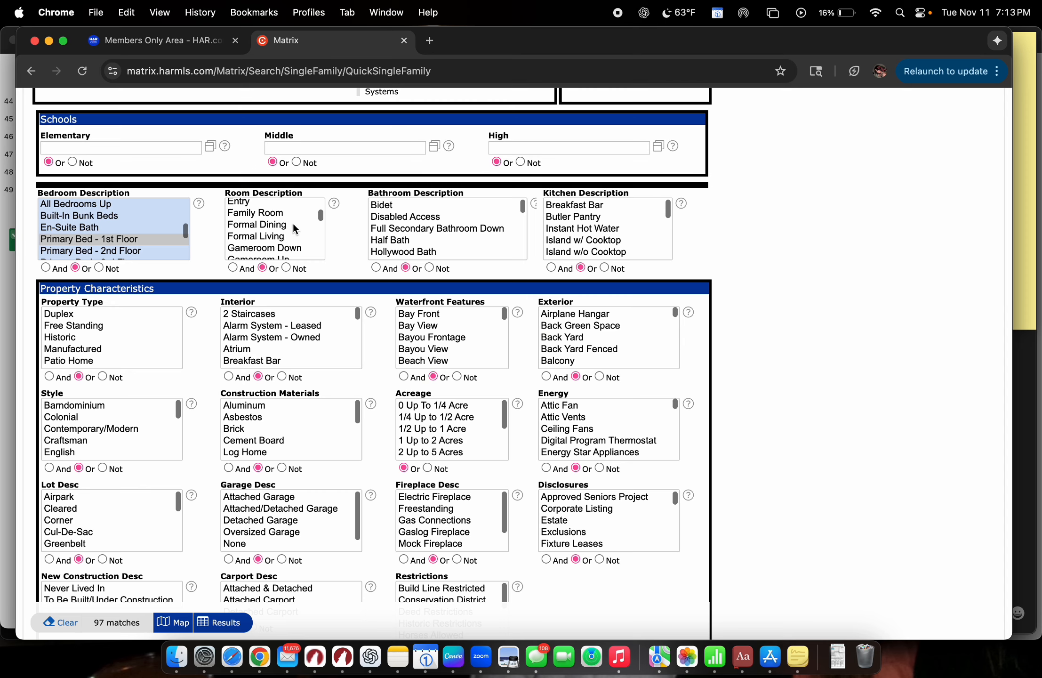
pyautogui.scroll(-1, 292, 221)
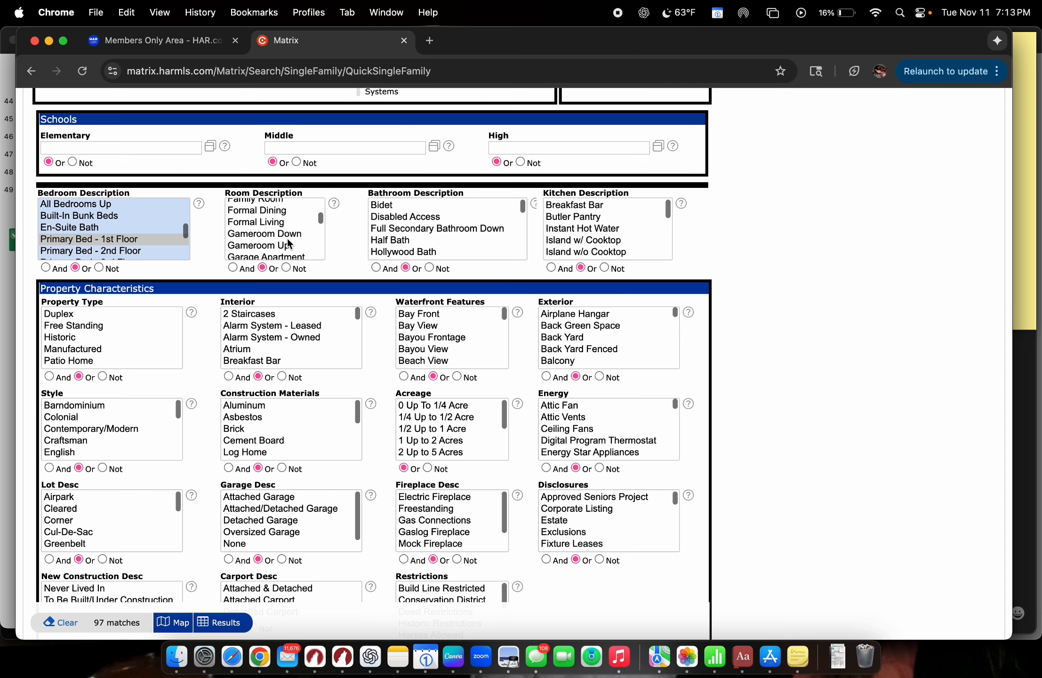
pyautogui.scroll(-1, 289, 244)
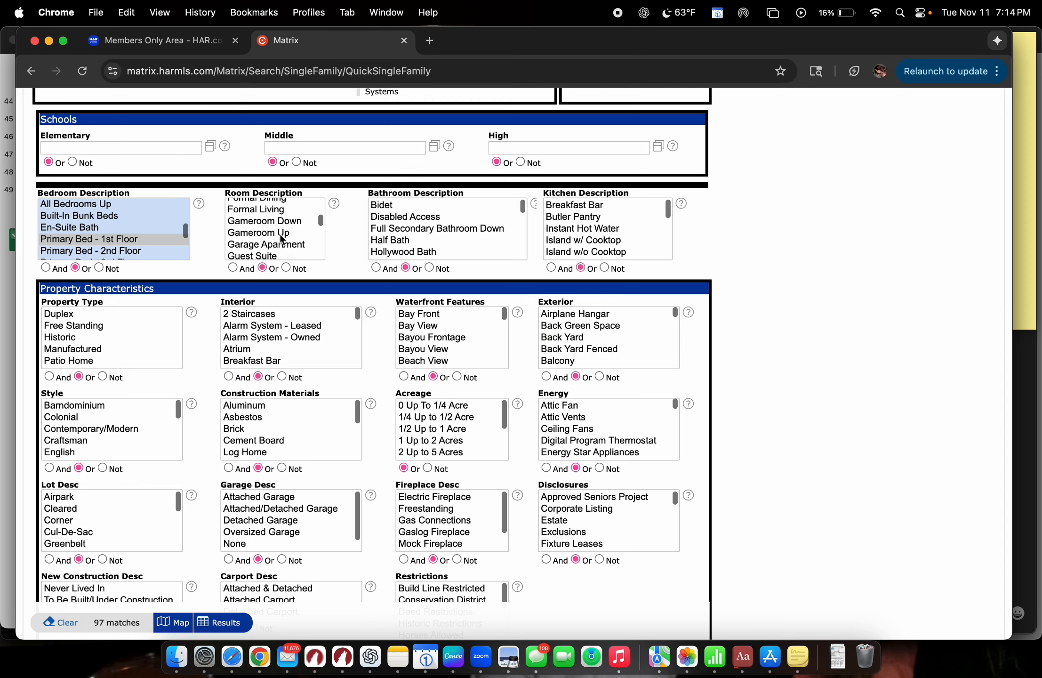
pyautogui.scroll(-3, 282, 239)
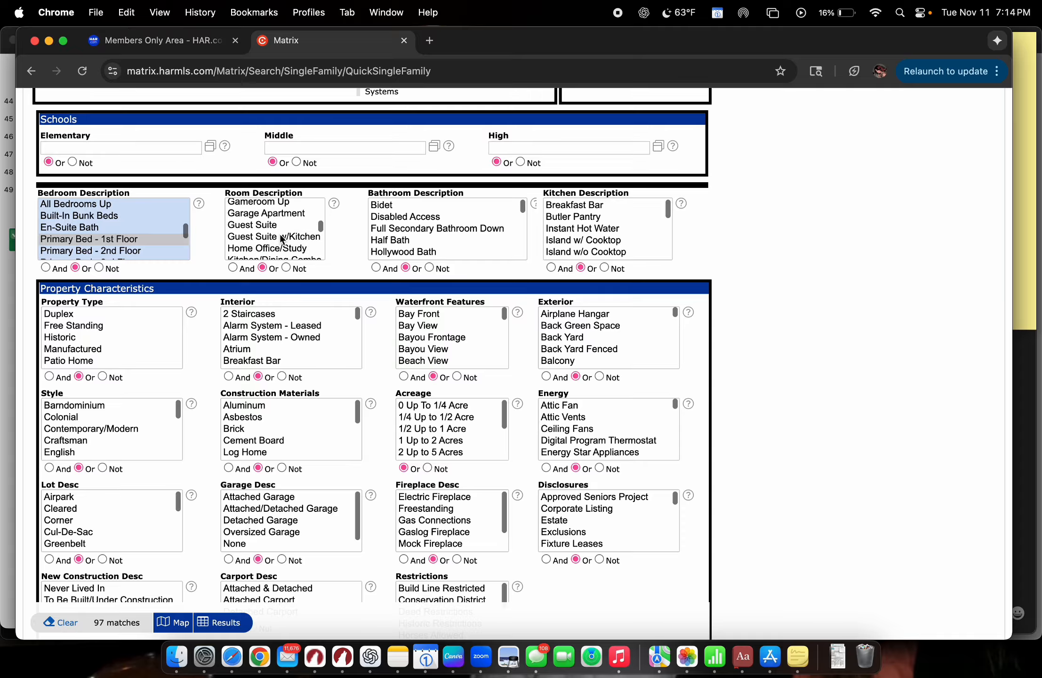
pyautogui.scroll(-2, 280, 236)
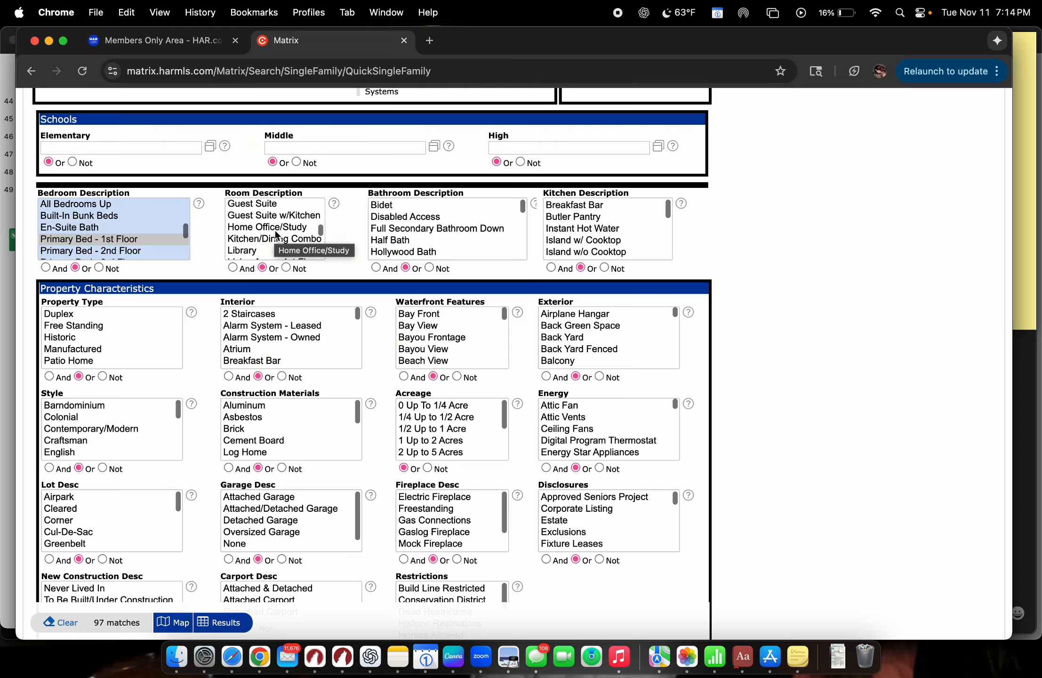
pyautogui.click(1028, 162)
pyautogui.click(823, 111)
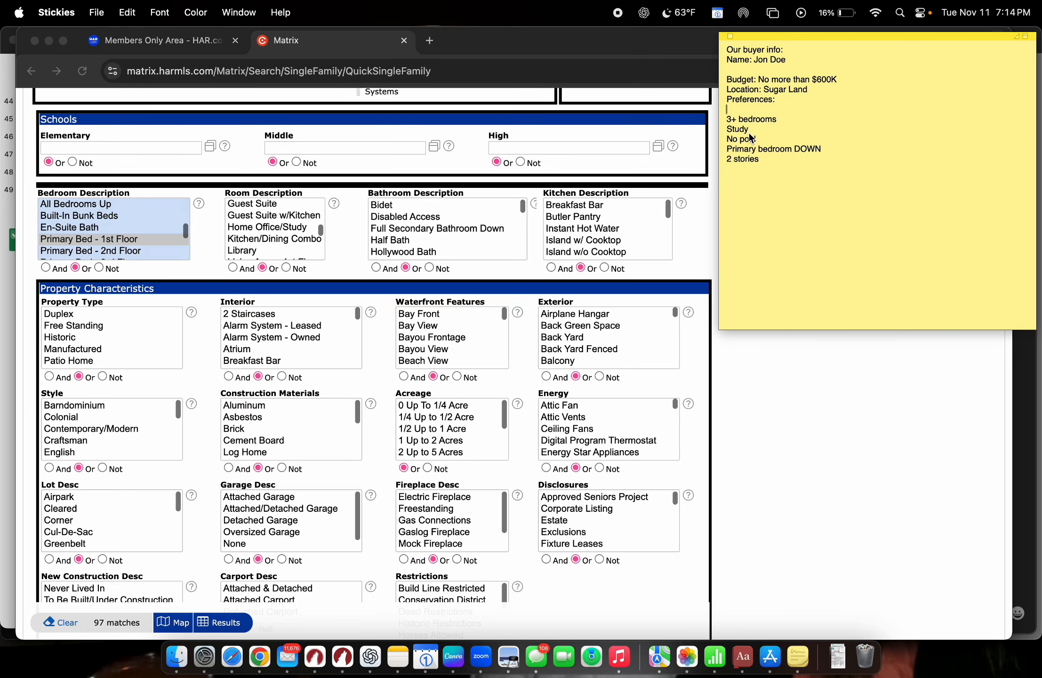
pyautogui.moveTo(751, 130); pyautogui.dragTo(726, 130)
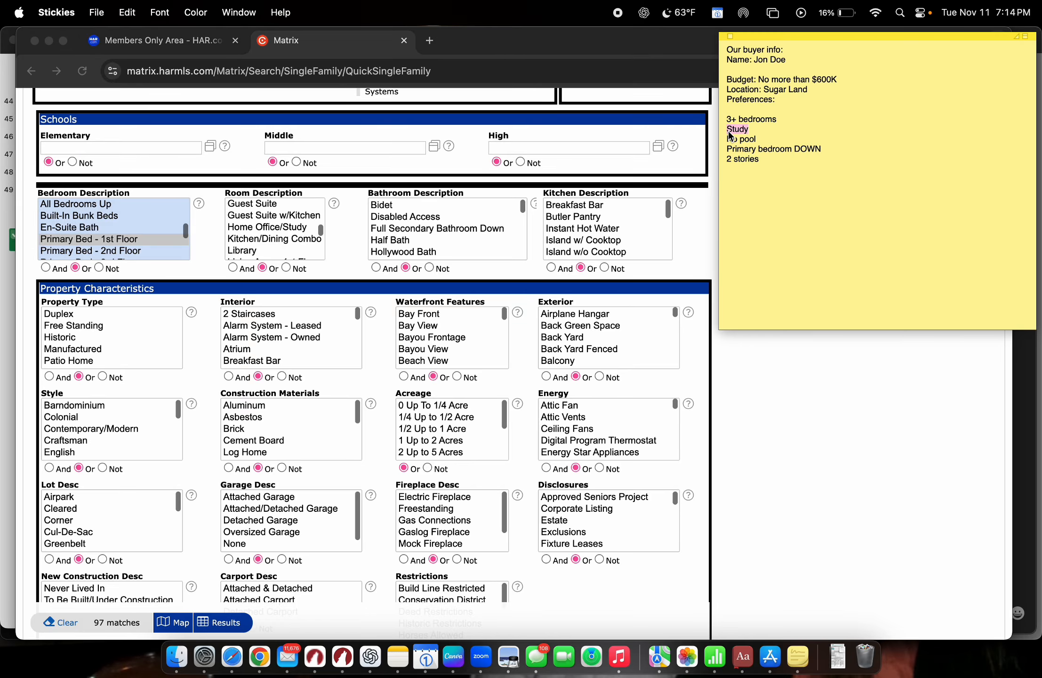
pyautogui.click(338, 260)
pyautogui.click(273, 227)
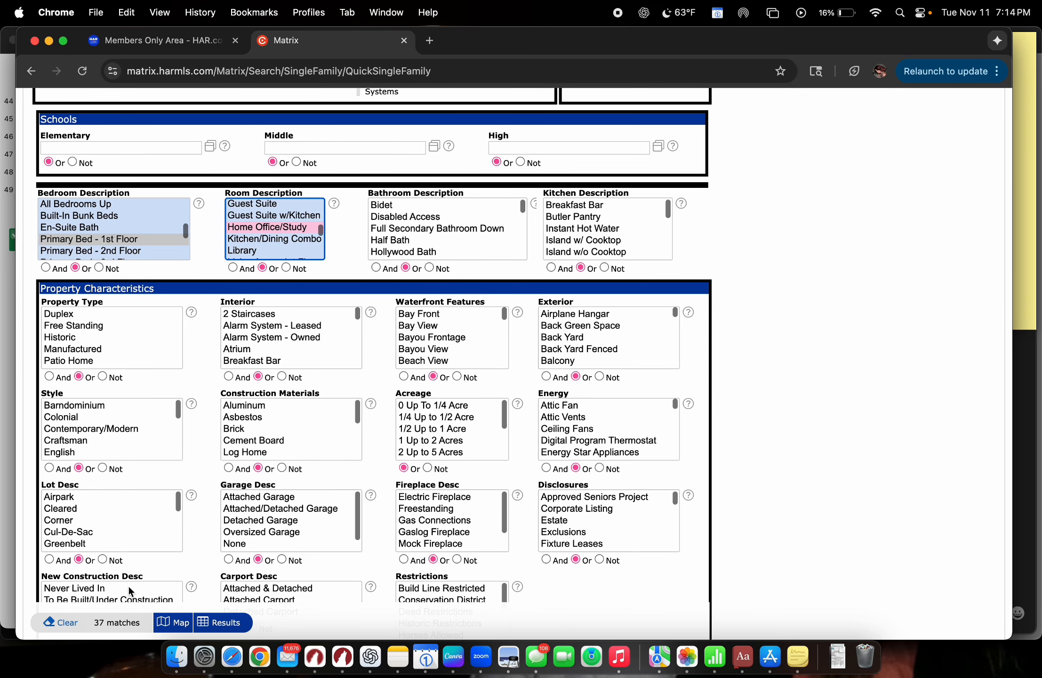
pyautogui.click(361, 268)
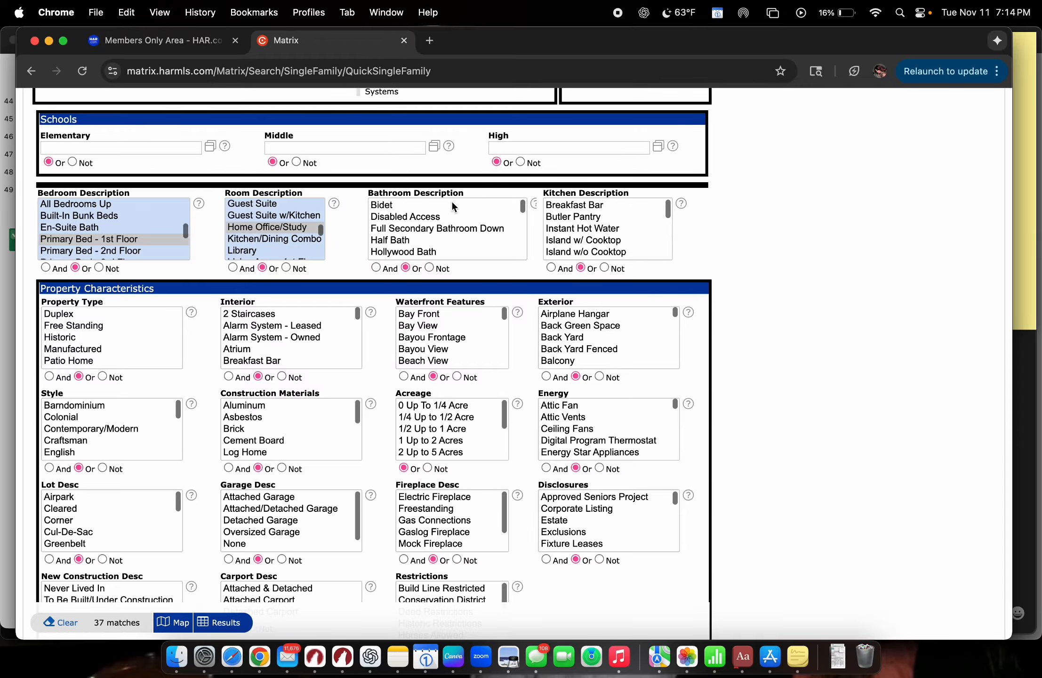
# - Review the available options in the Bathroom Description and Kitchen Description filters
pyautogui.scroll(-2, 451, 201)
pyautogui.scroll(-1, 451, 201)
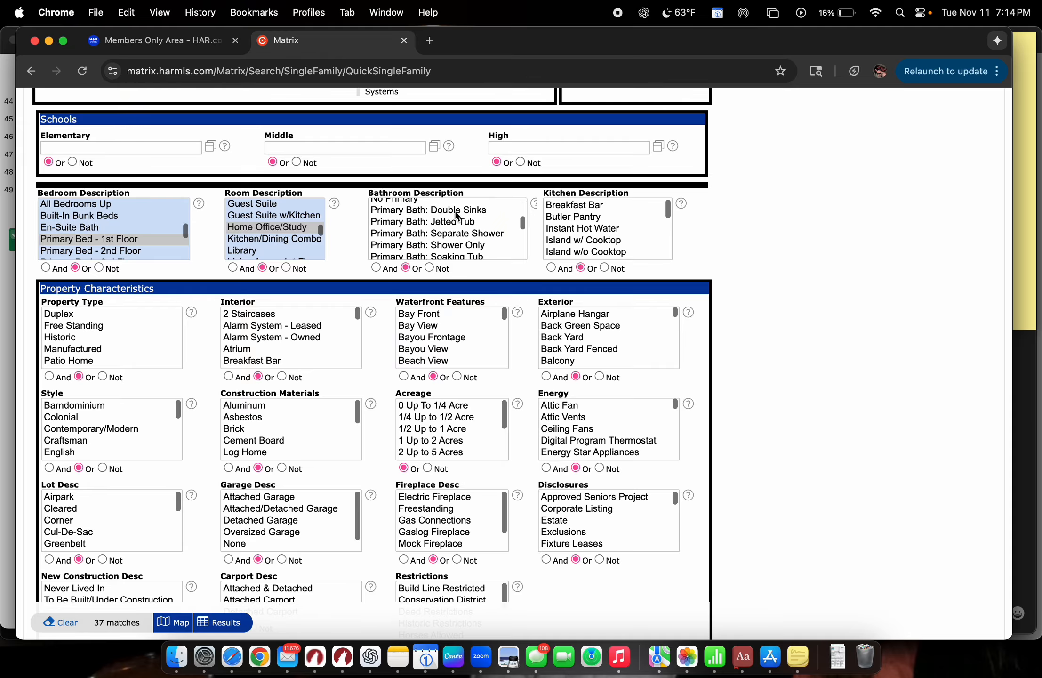
pyautogui.scroll(-1, 472, 235)
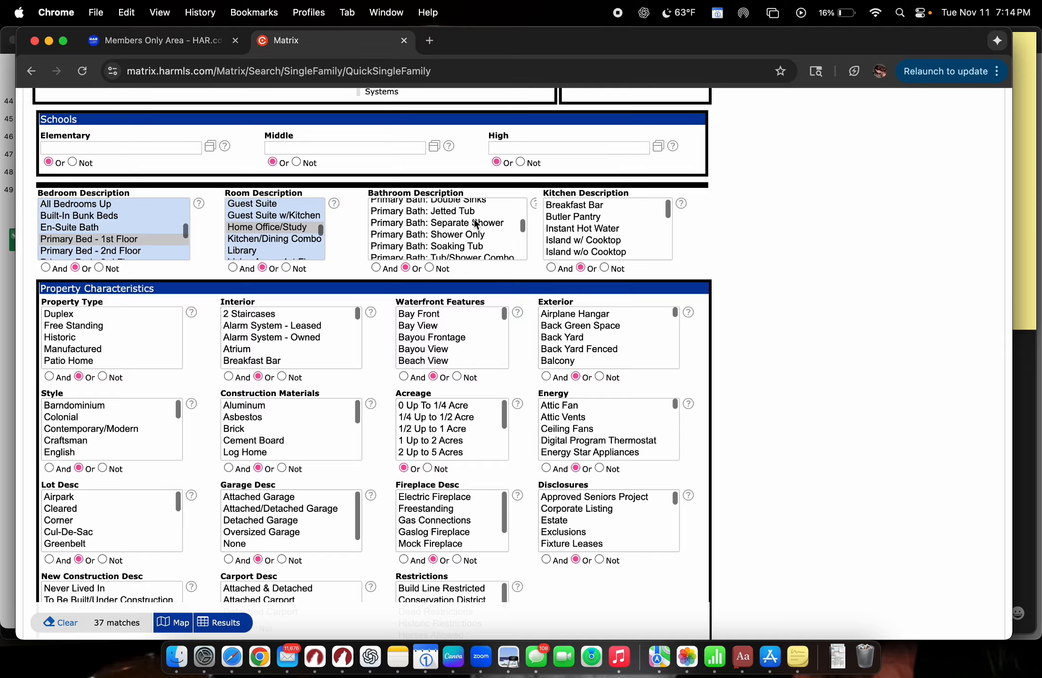
pyautogui.scroll(-4, 472, 234)
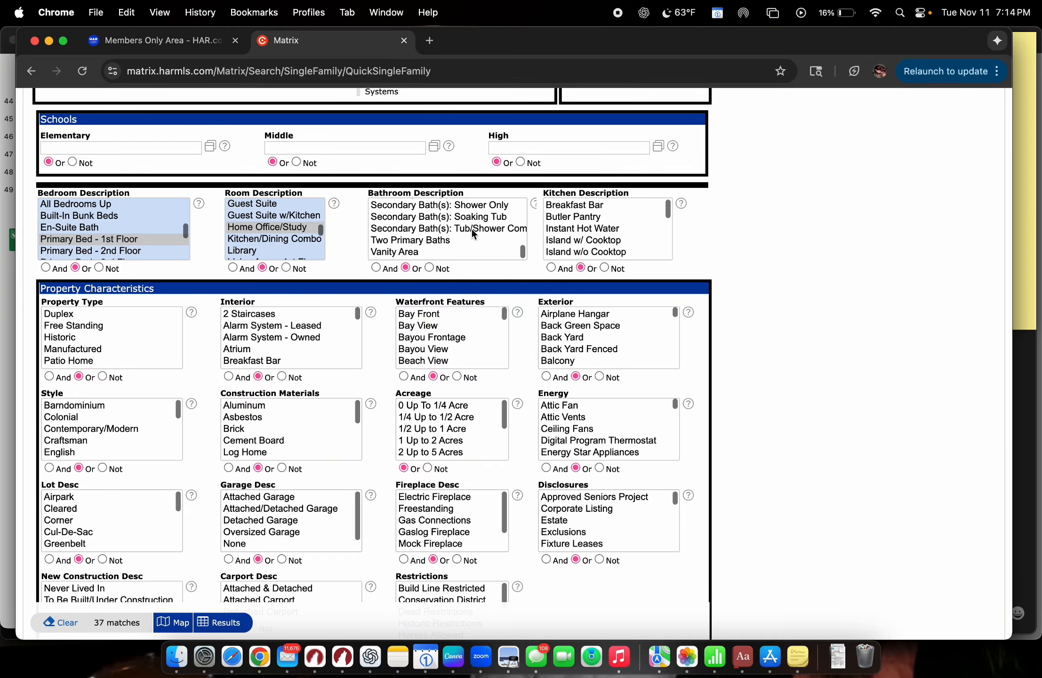
pyautogui.scroll(-6, 618, 227)
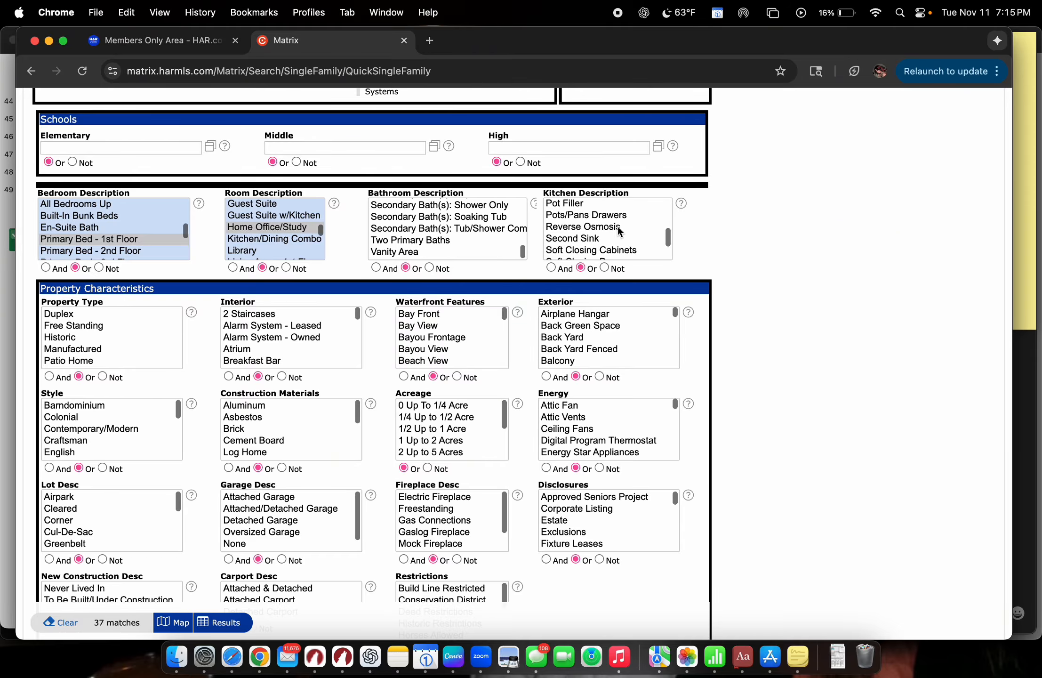
pyautogui.scroll(-1, 618, 227)
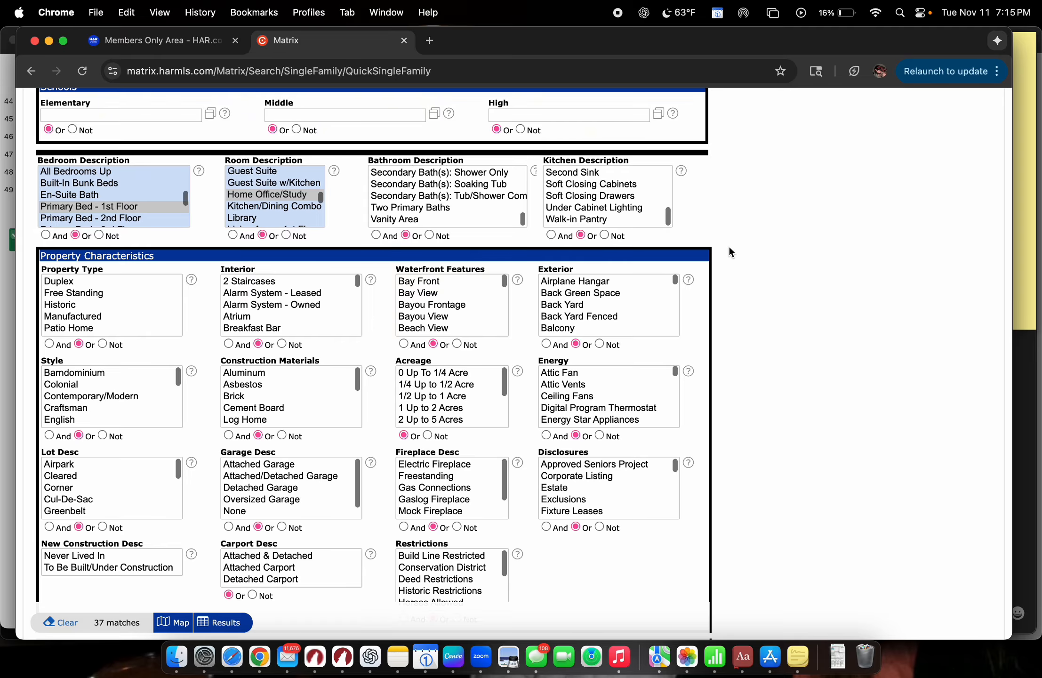
# - Examine the Property Characteristics section and look through the options of its Interior filter
pyautogui.scroll(-3, 727, 245)
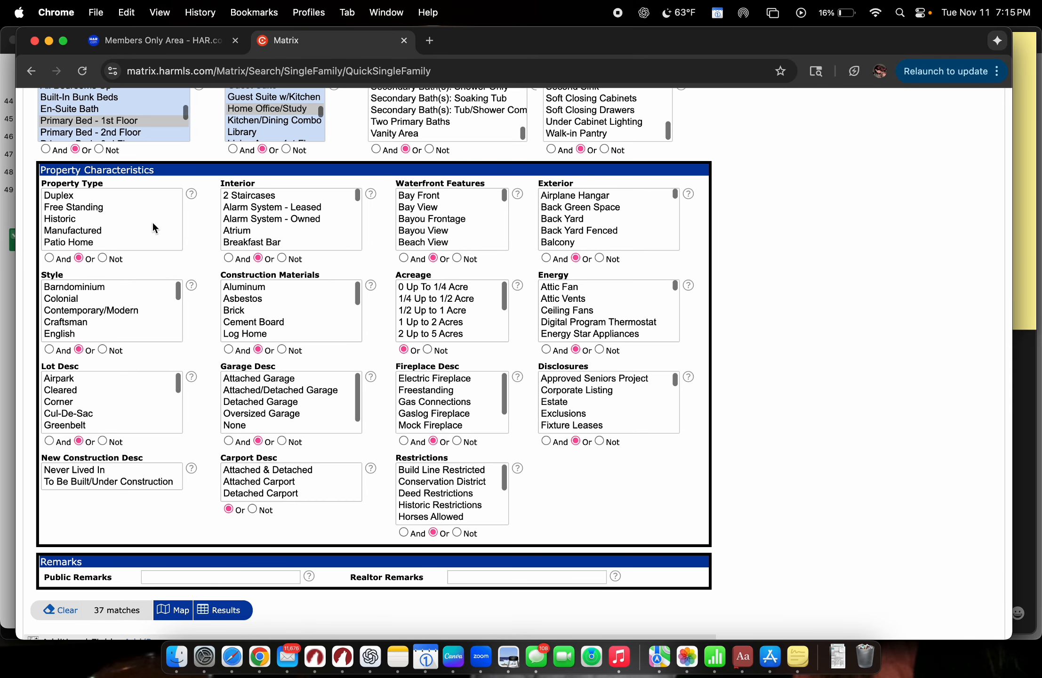
pyautogui.scroll(-1, 124, 215)
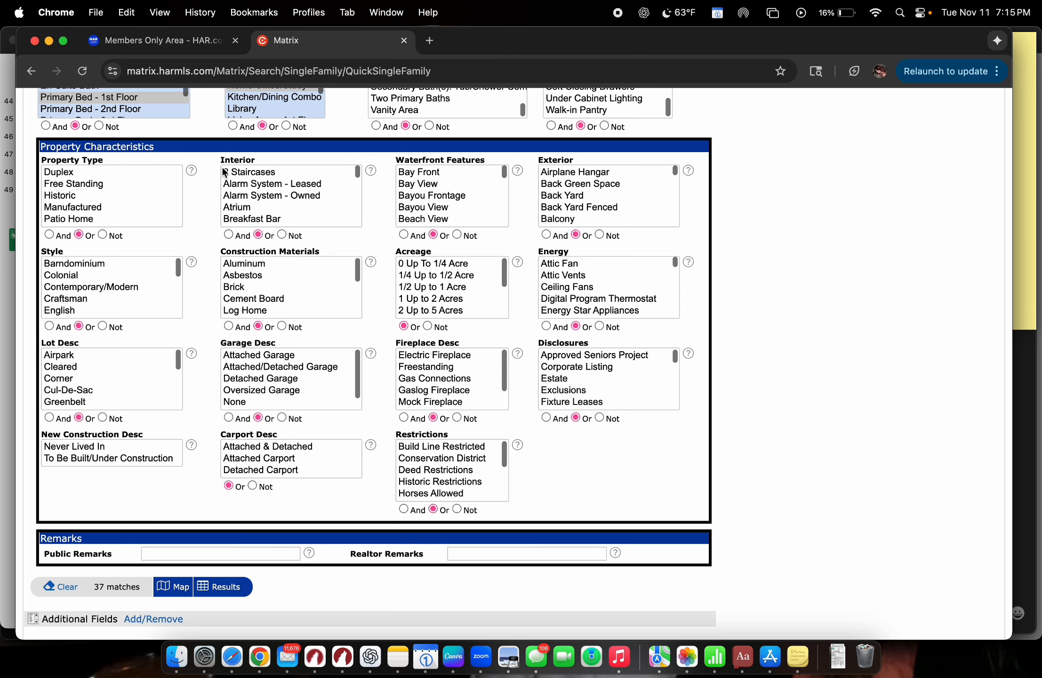
pyautogui.scroll(-5, 314, 204)
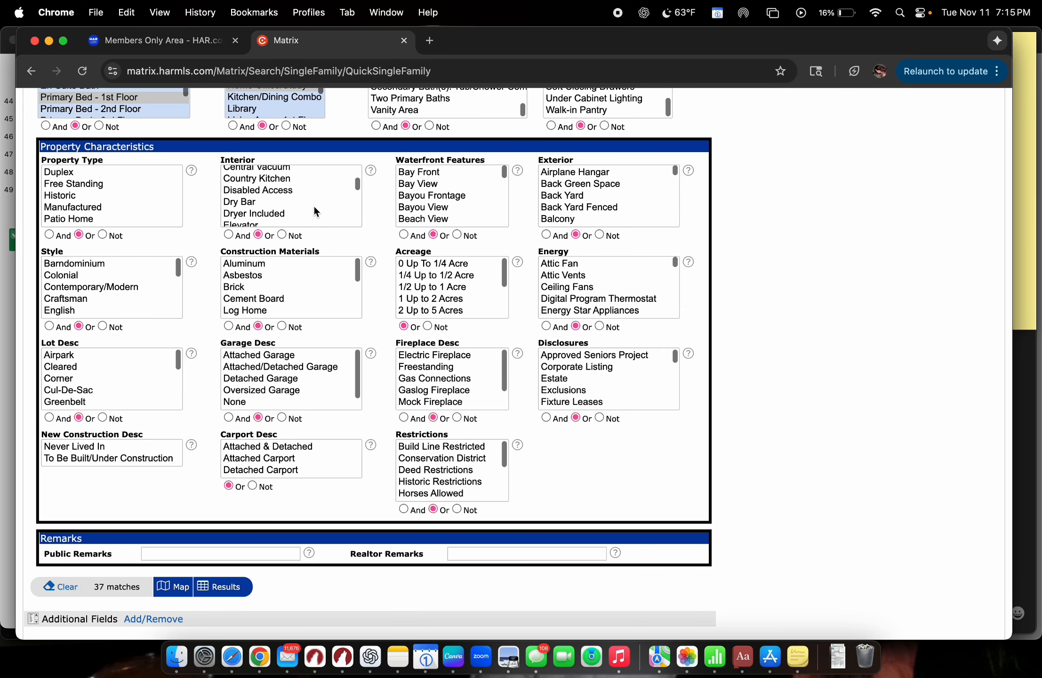
pyautogui.scroll(-2, 304, 205)
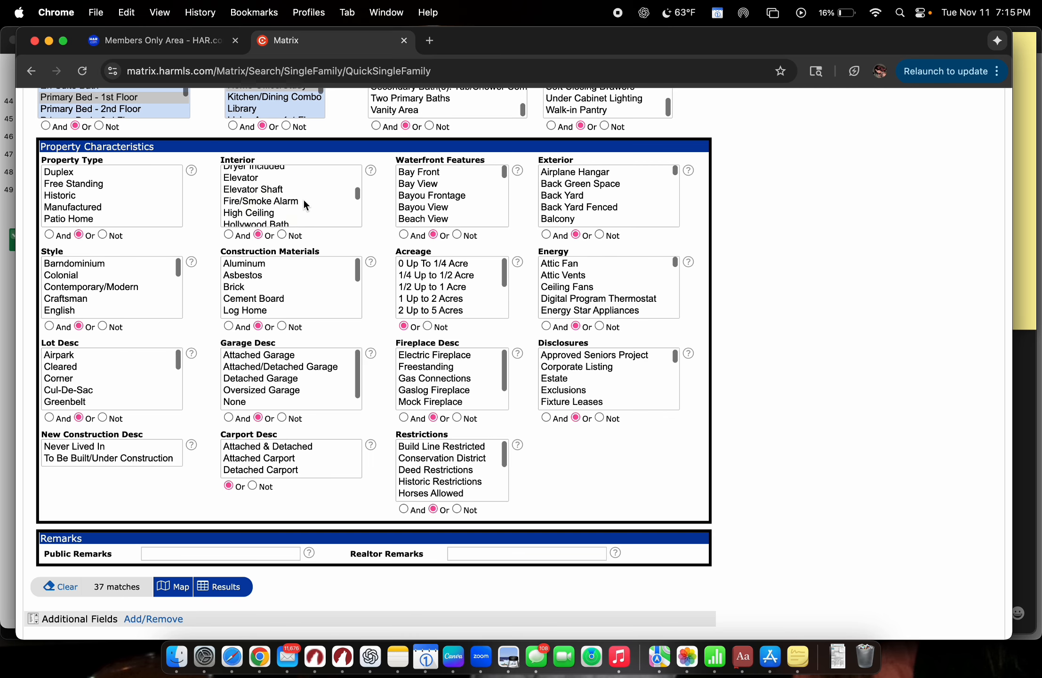
pyautogui.scroll(1, 282, 195)
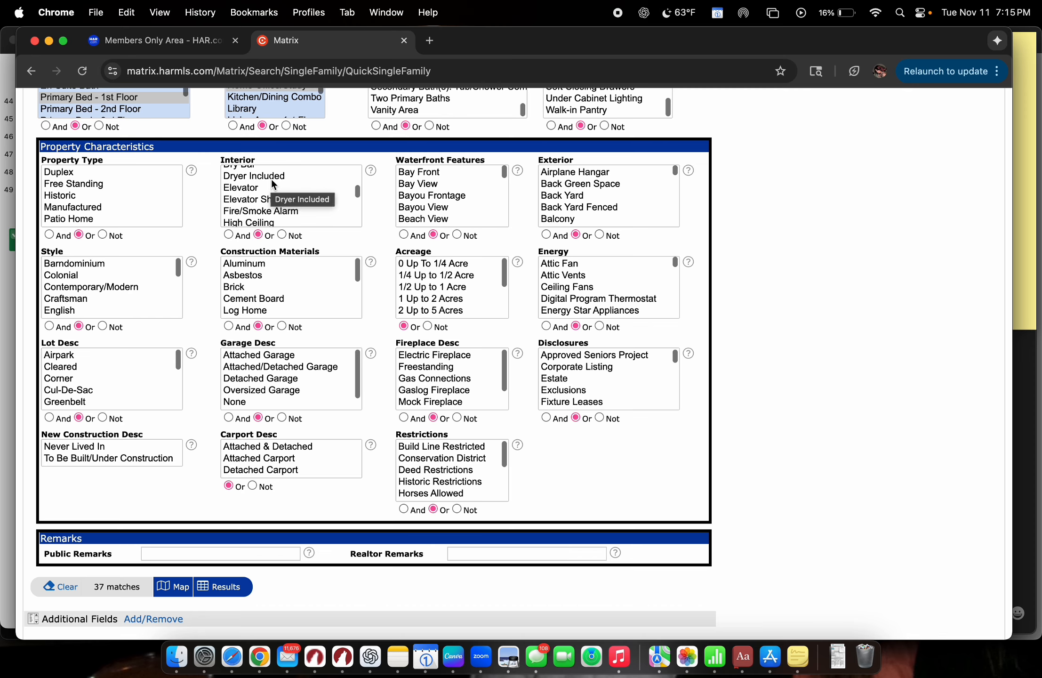
pyautogui.scroll(-2, 282, 193)
pyautogui.scroll(2, 301, 195)
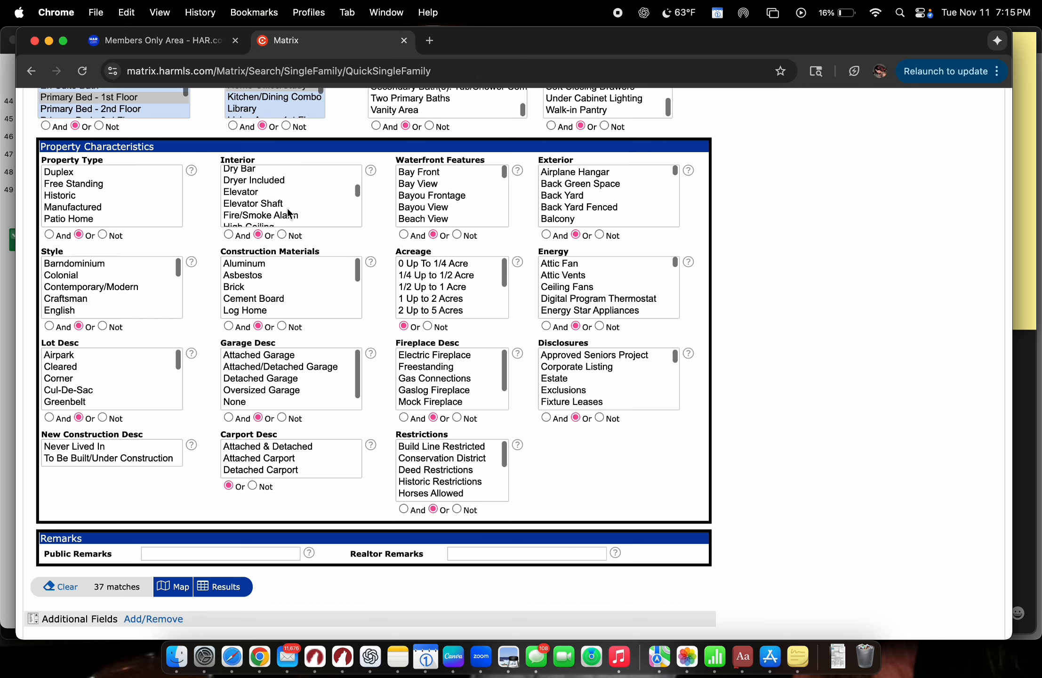
# - Read through the remaining Interior filter options, from Elevator down to Window Coverings
pyautogui.scroll(-5, 296, 195)
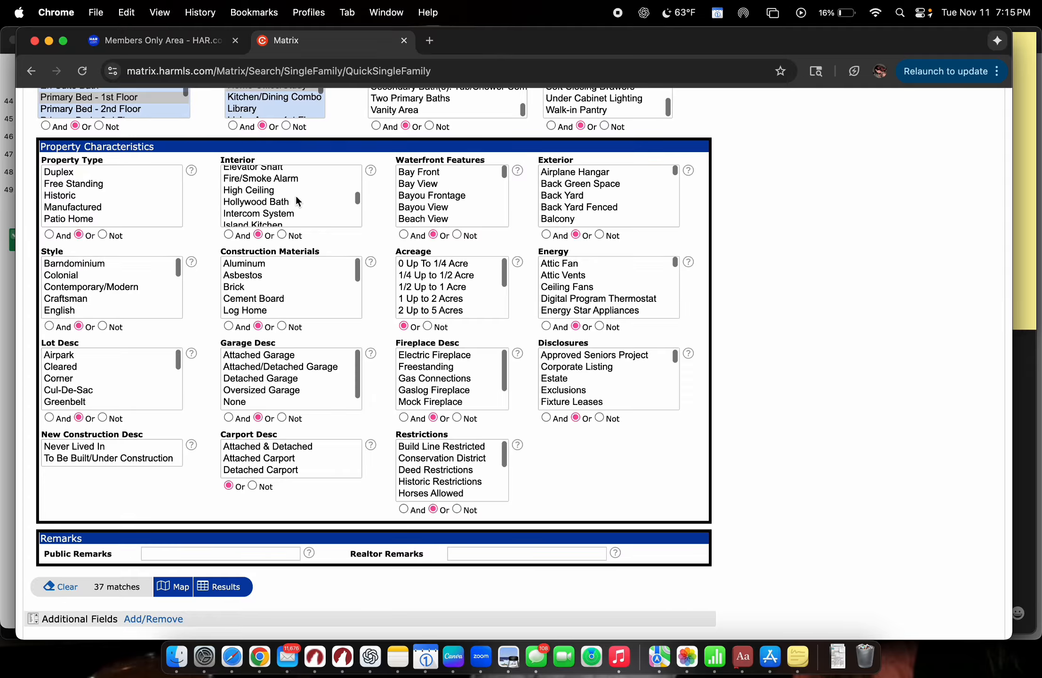
pyautogui.scroll(-1, 298, 202)
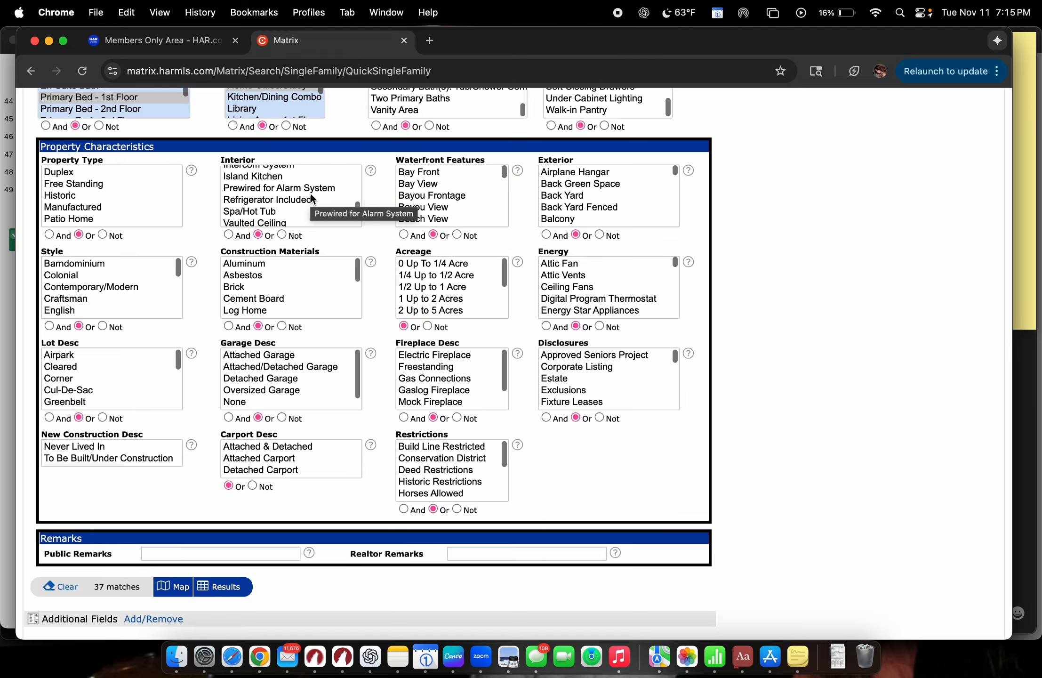
pyautogui.scroll(1, 312, 200)
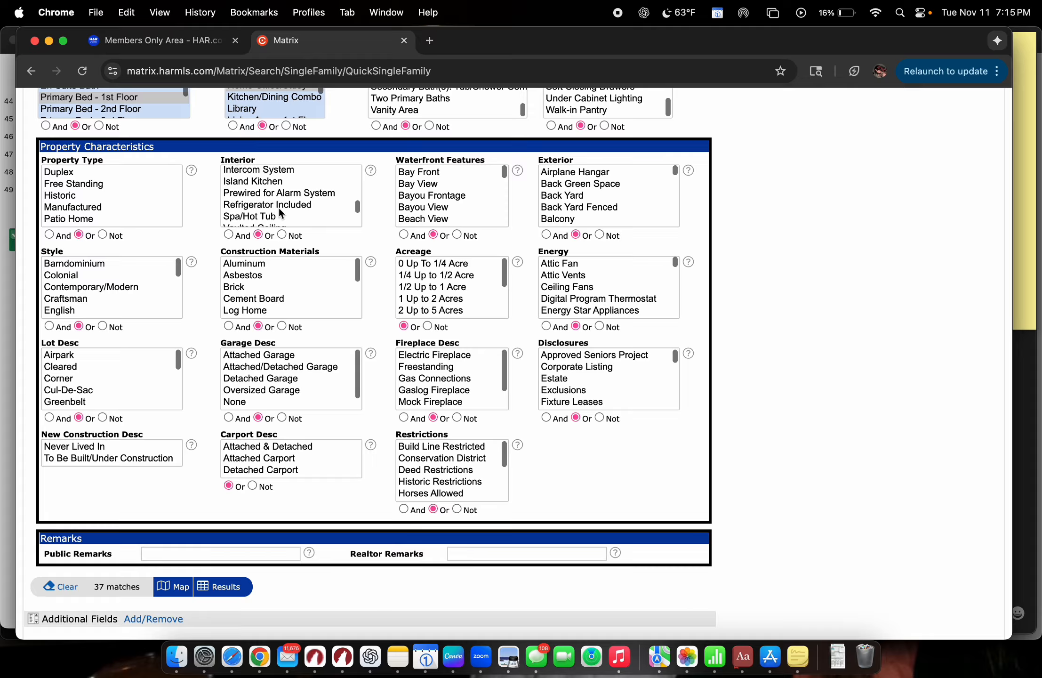
pyautogui.scroll(-5, 281, 212)
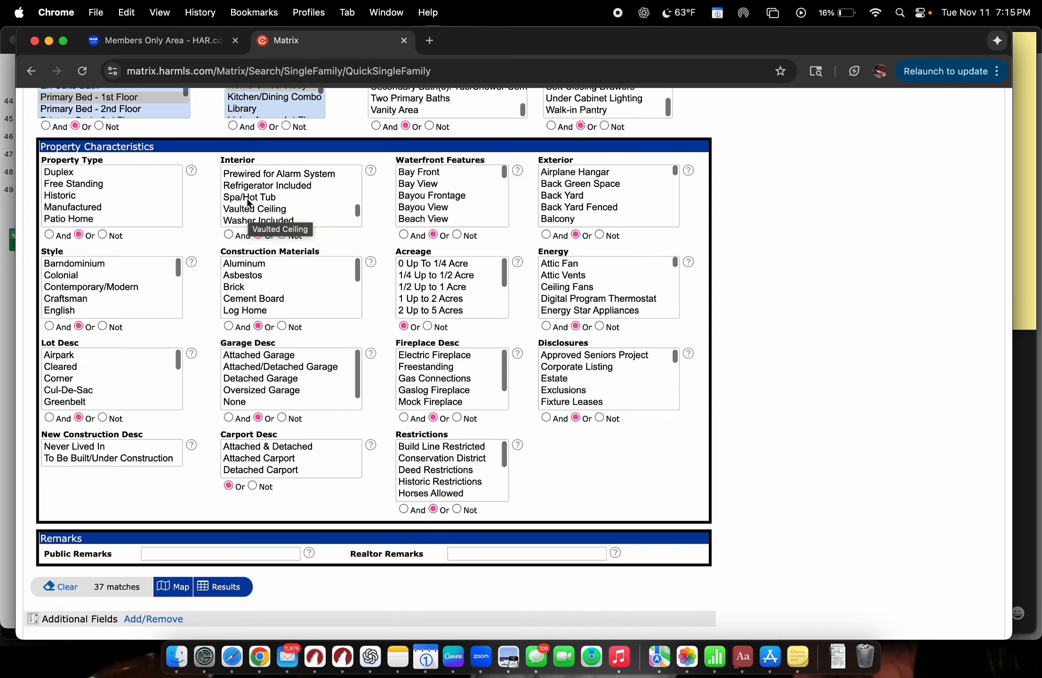
pyautogui.scroll(-1, 280, 200)
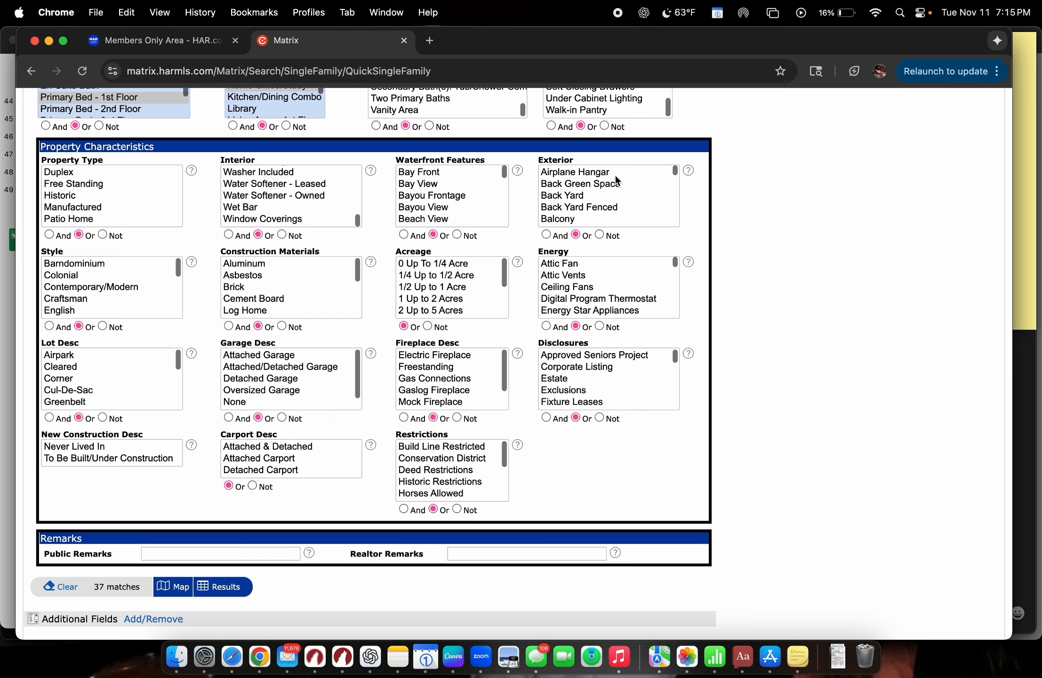
# - Review the full list of options in the Exterior filter, from Airplane Hangar down to Workshop
pyautogui.scroll(-1, 612, 189)
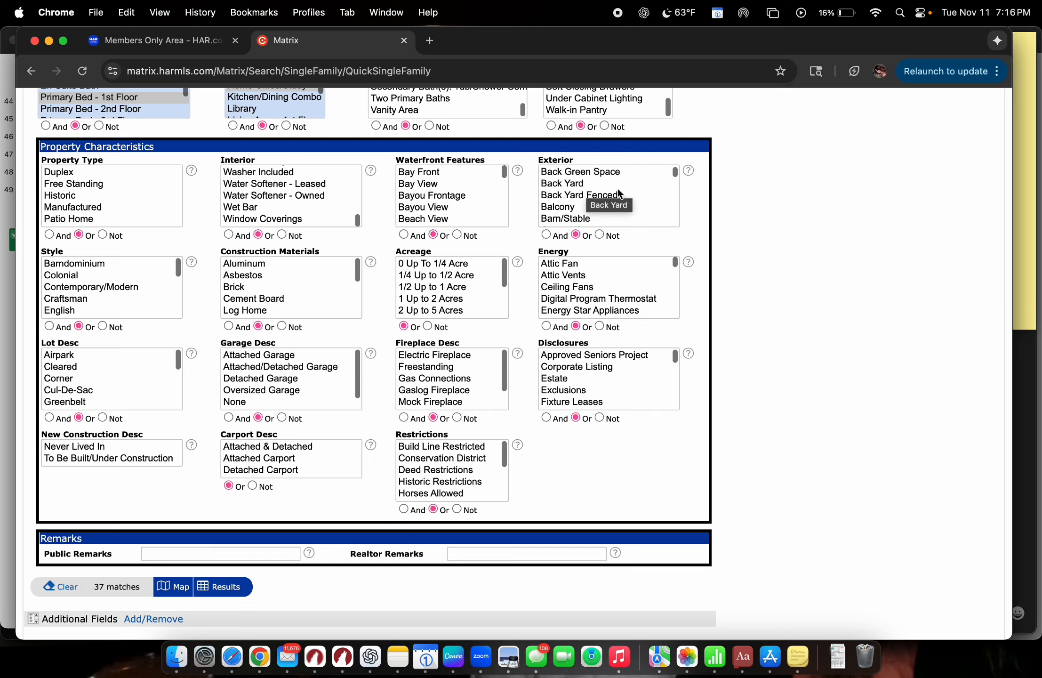
pyautogui.scroll(-3, 586, 189)
pyautogui.scroll(-7, 591, 187)
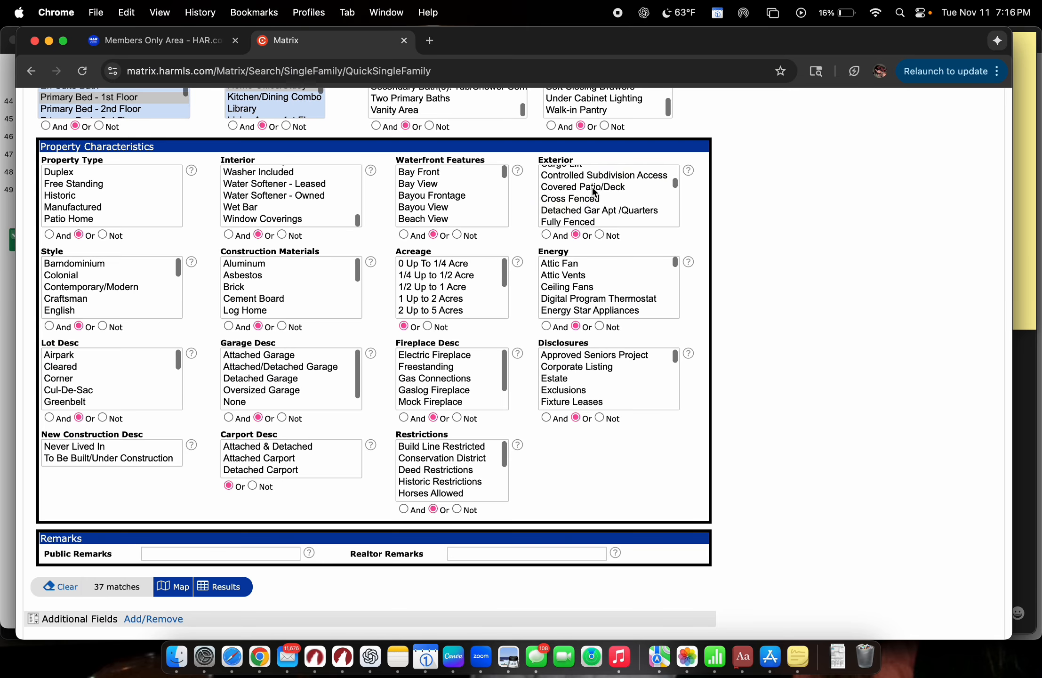
pyautogui.scroll(2, 593, 189)
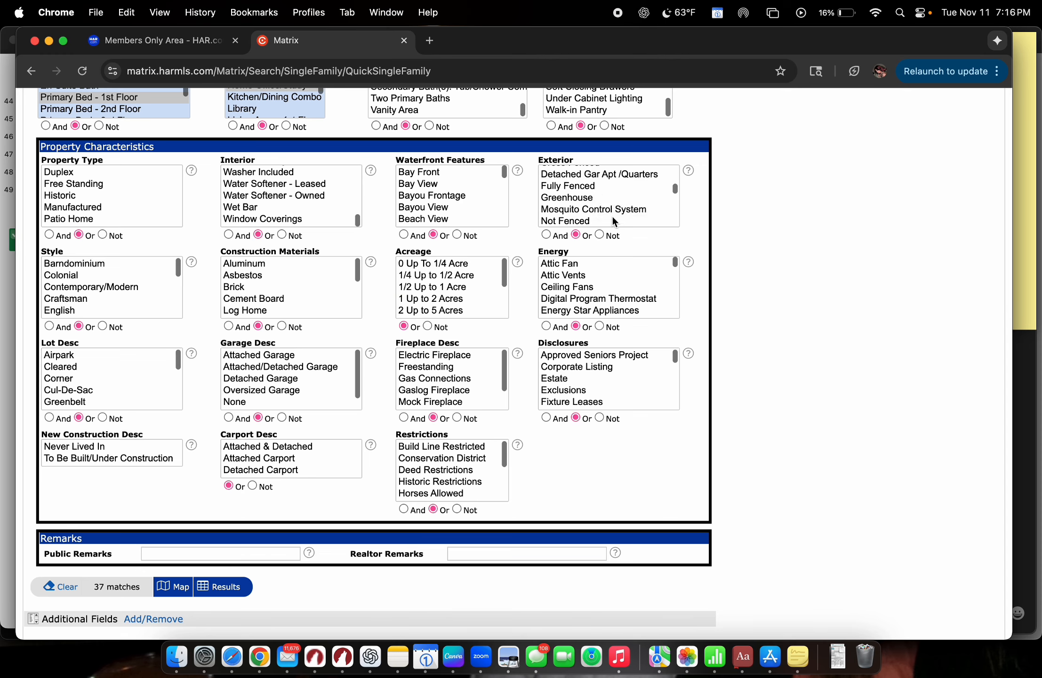
pyautogui.scroll(-1, 612, 216)
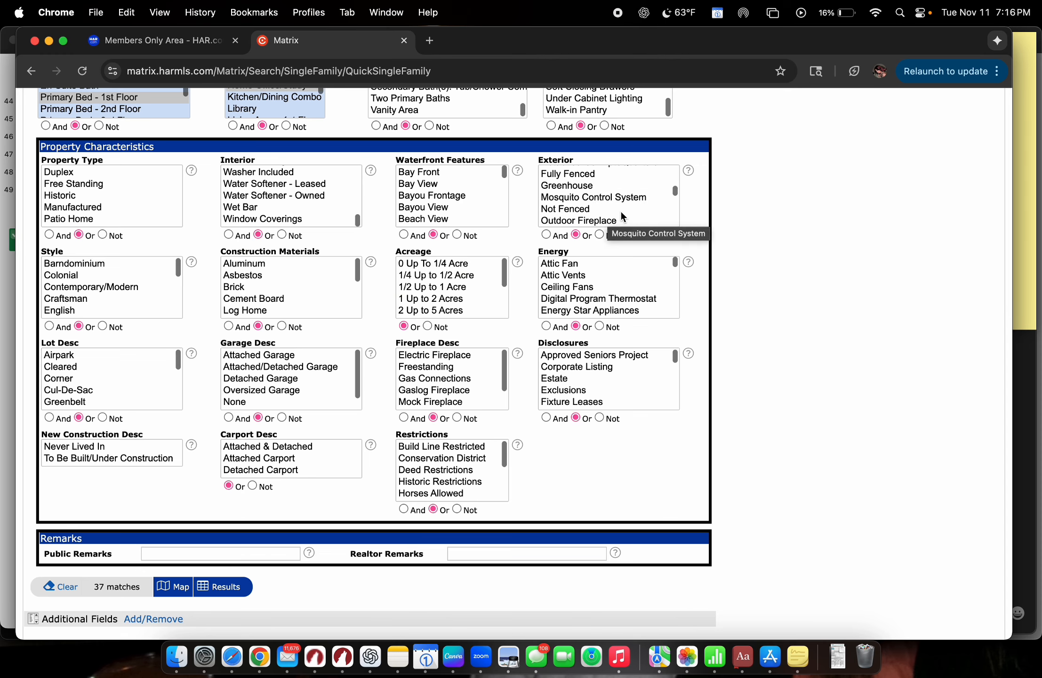
pyautogui.scroll(-3, 622, 215)
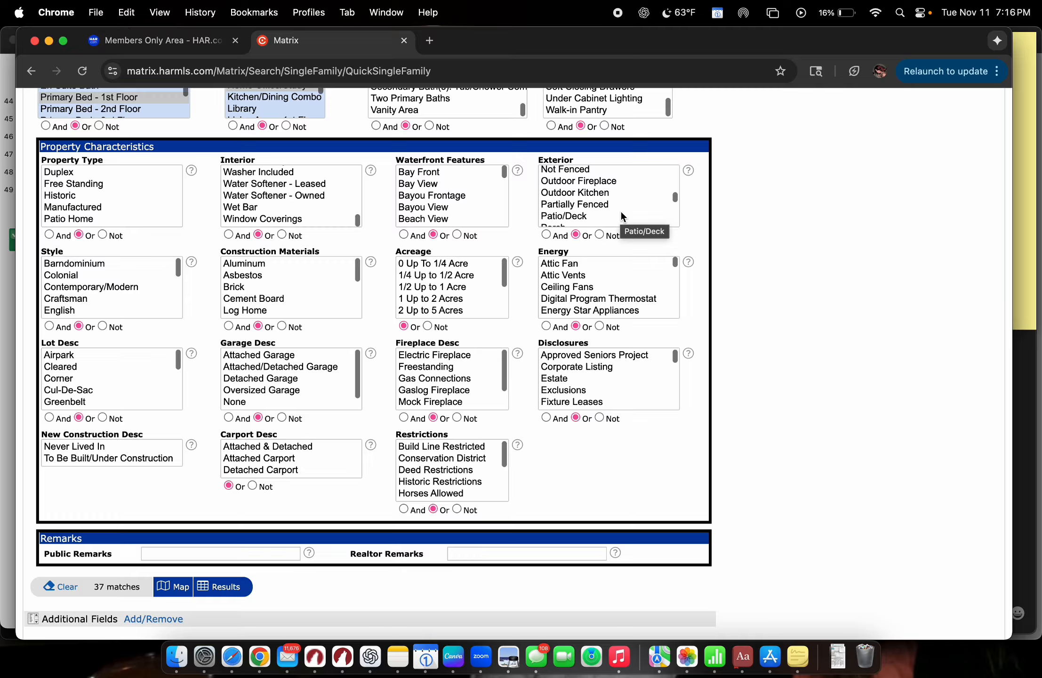
pyautogui.scroll(-3, 621, 216)
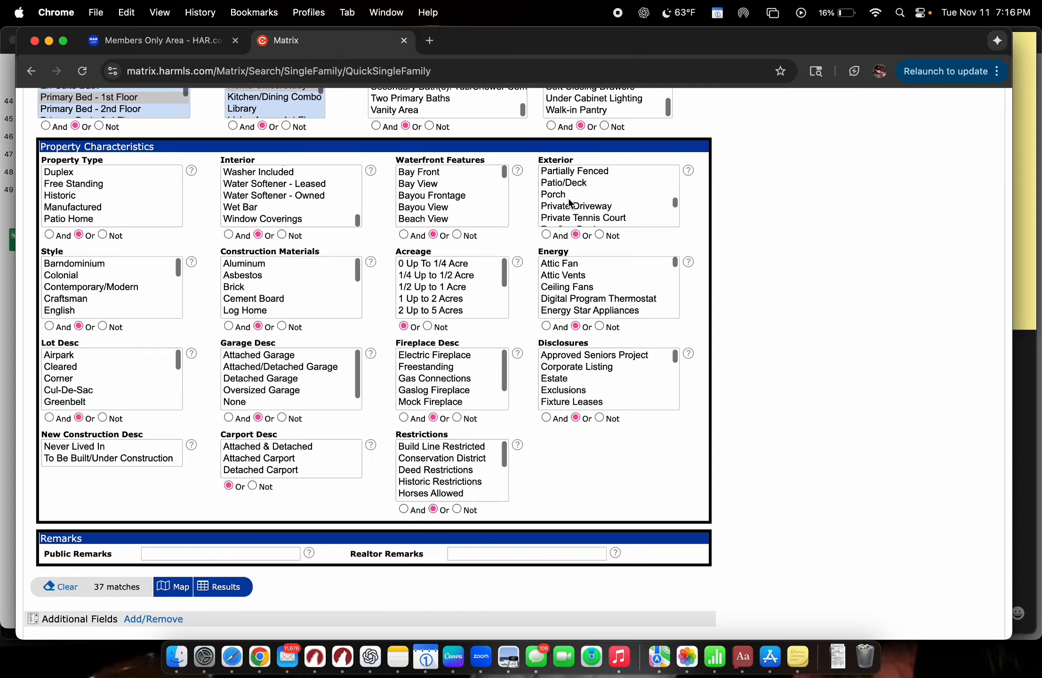
pyautogui.scroll(-5, 567, 191)
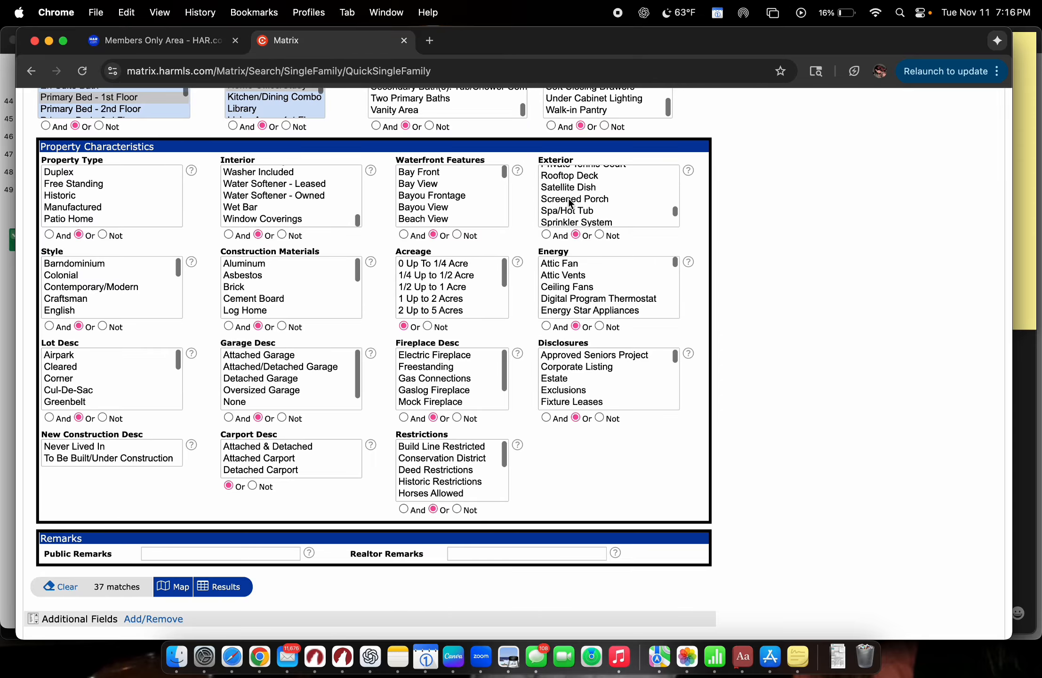
pyautogui.scroll(-3, 569, 200)
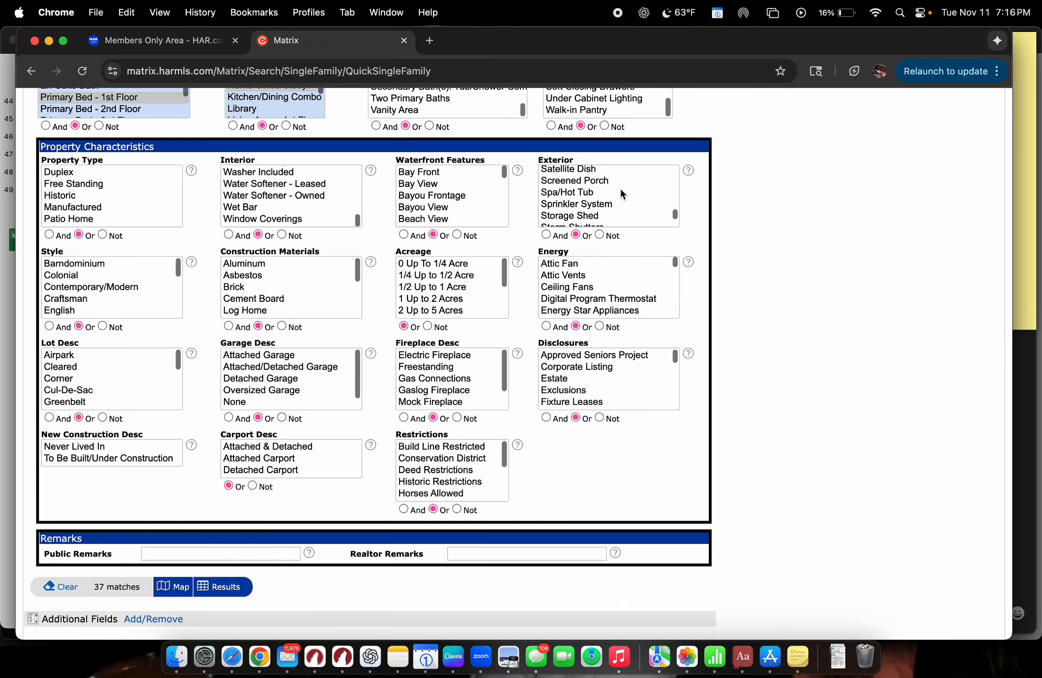
pyautogui.scroll(-4, 619, 187)
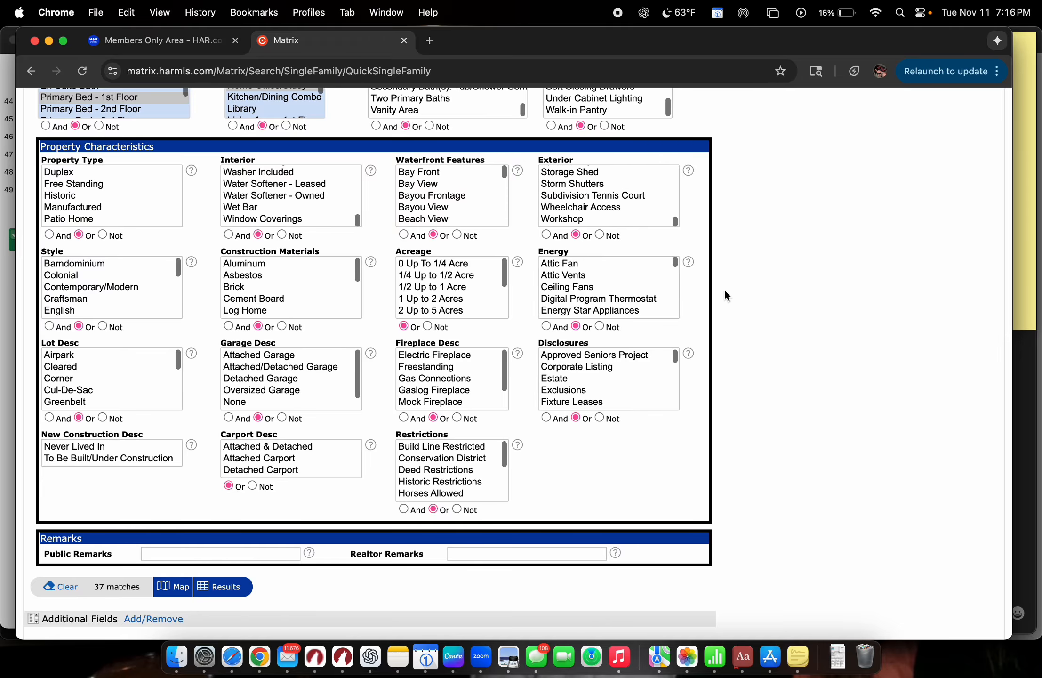
# - Look through the options of the Style, Lot Desc and Garage Desc filters
pyautogui.scroll(-2, 724, 288)
pyautogui.scroll(-5, 123, 239)
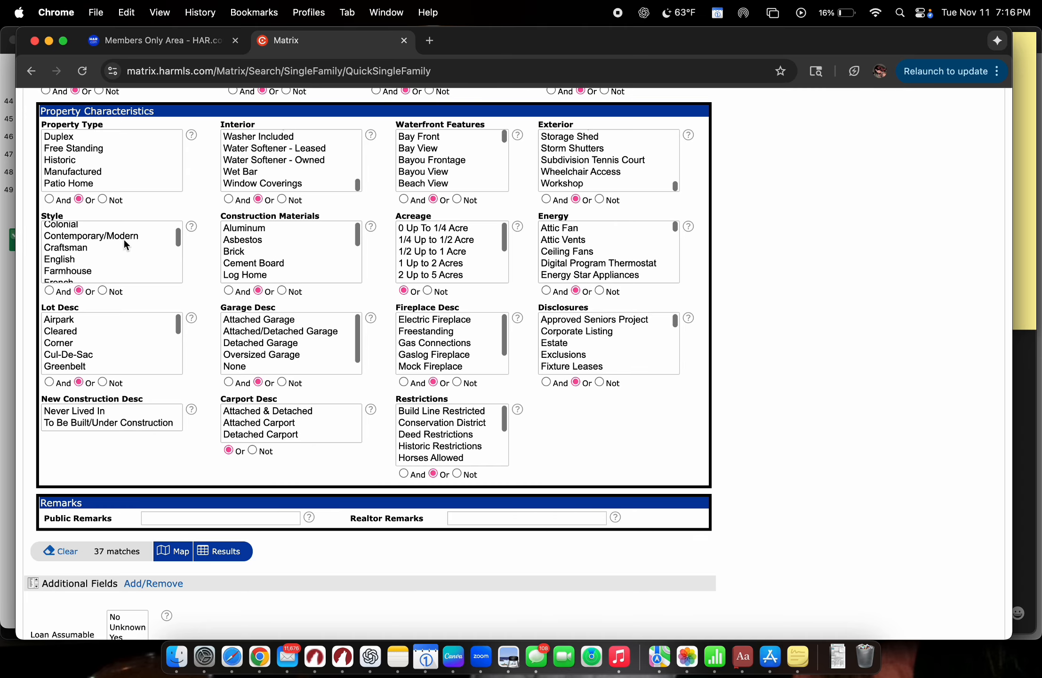
pyautogui.scroll(5, 124, 240)
pyautogui.scroll(-10, 104, 361)
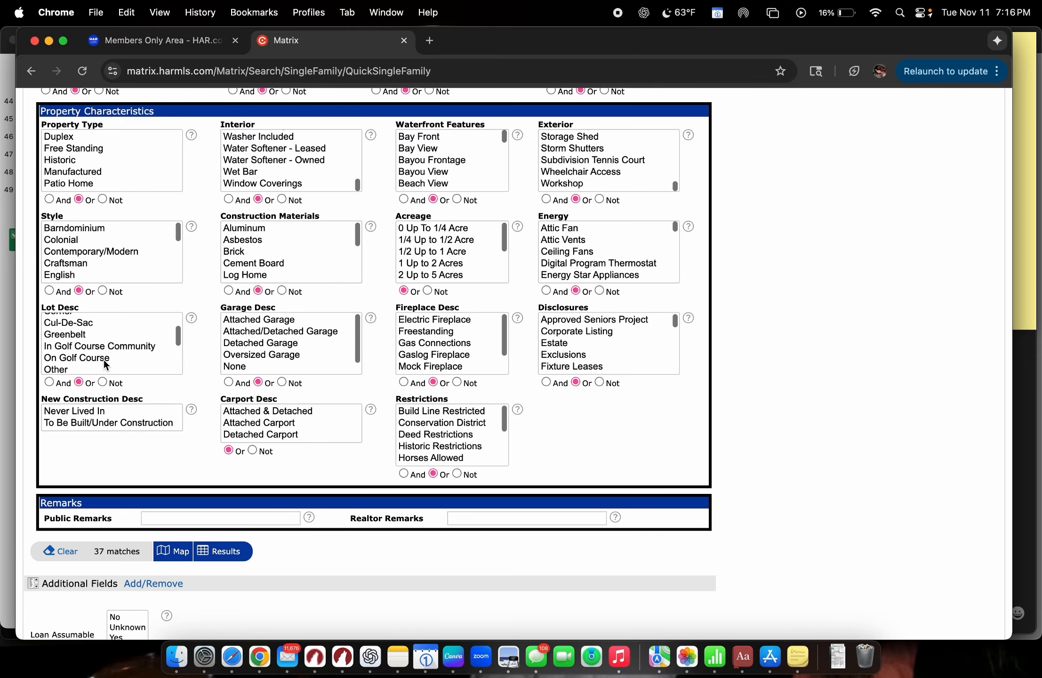
pyautogui.scroll(-2, 287, 343)
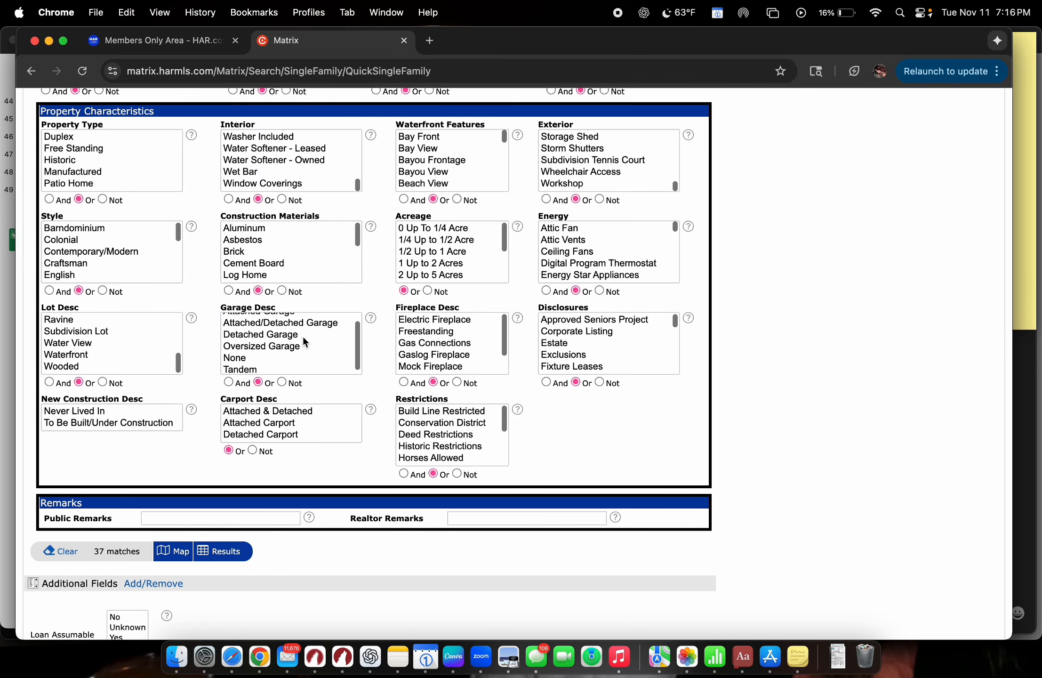
pyautogui.scroll(3, 287, 344)
pyautogui.scroll(10, 111, 351)
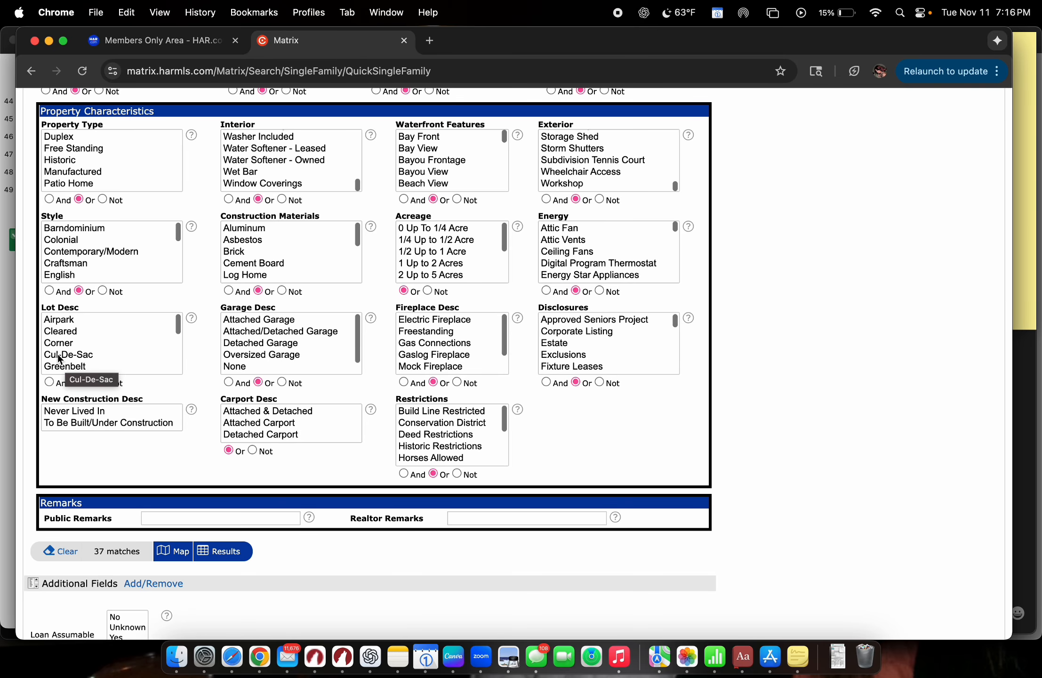
# - Review the options available in the Restrictions and Disclosures filters
pyautogui.scroll(-3, 526, 399)
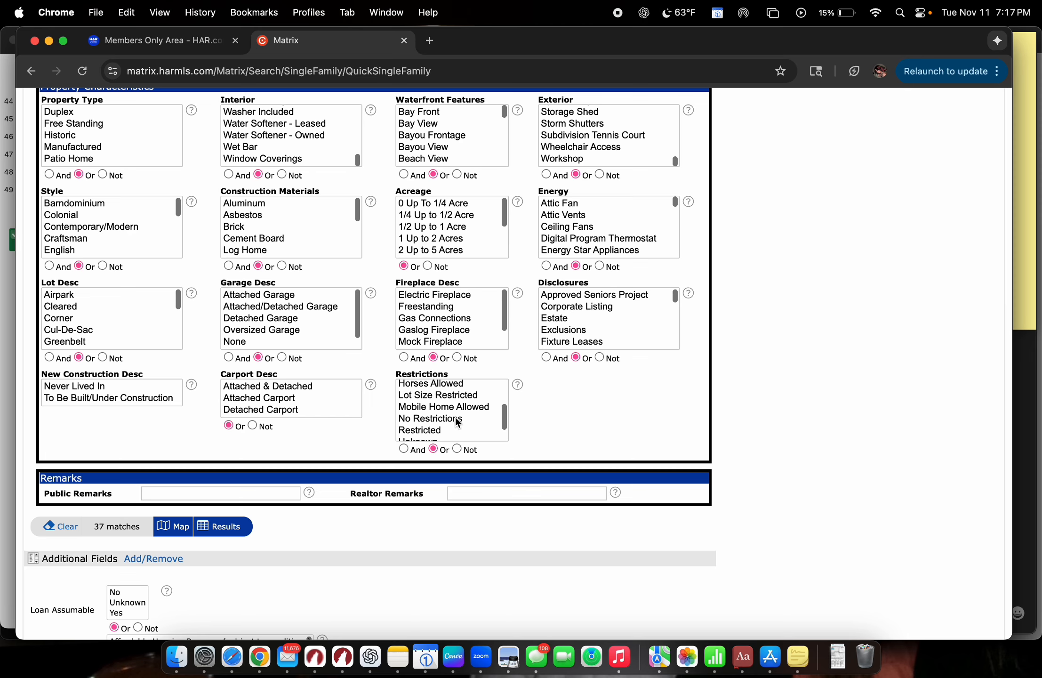
pyautogui.scroll(-2, 458, 421)
pyautogui.scroll(3, 457, 421)
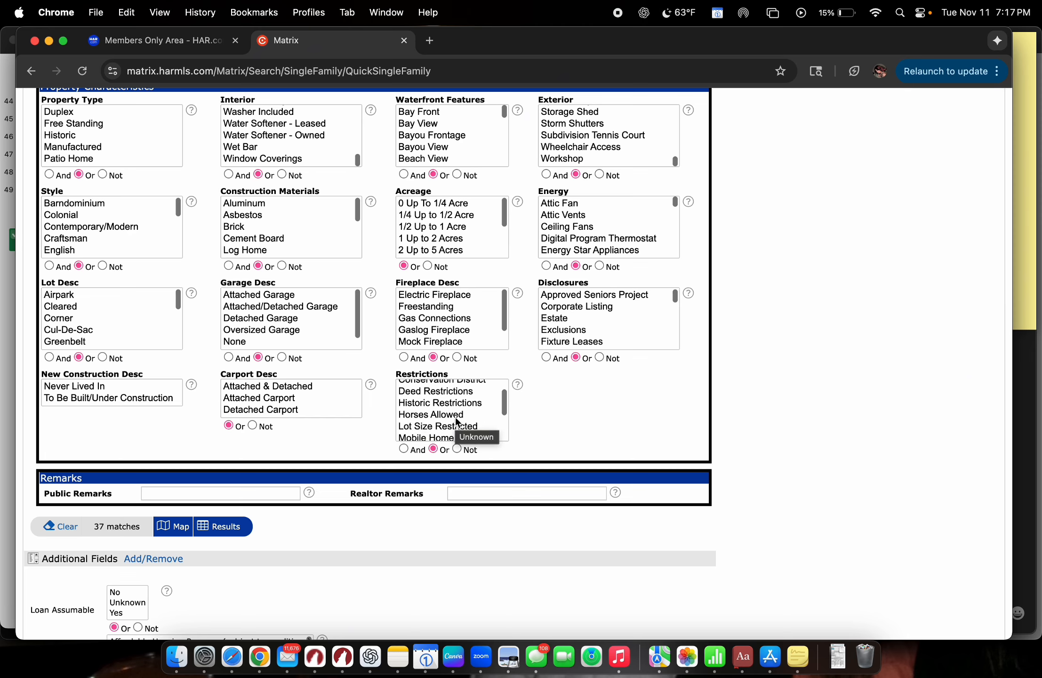
pyautogui.scroll(2, 455, 417)
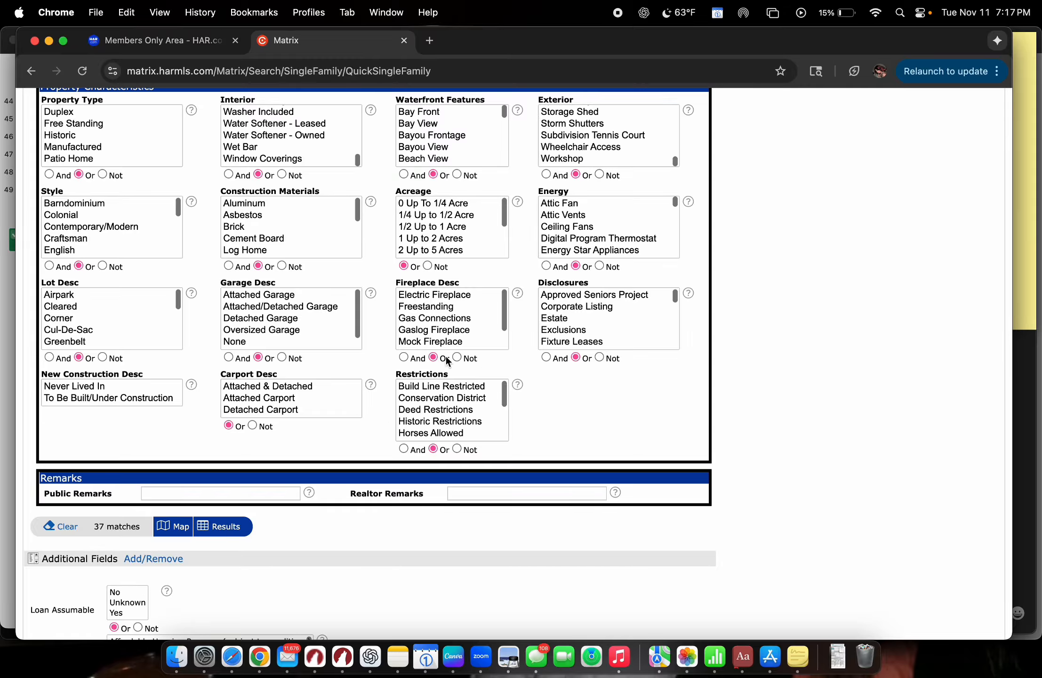
pyautogui.scroll(1, 627, 445)
pyautogui.scroll(-2, 608, 339)
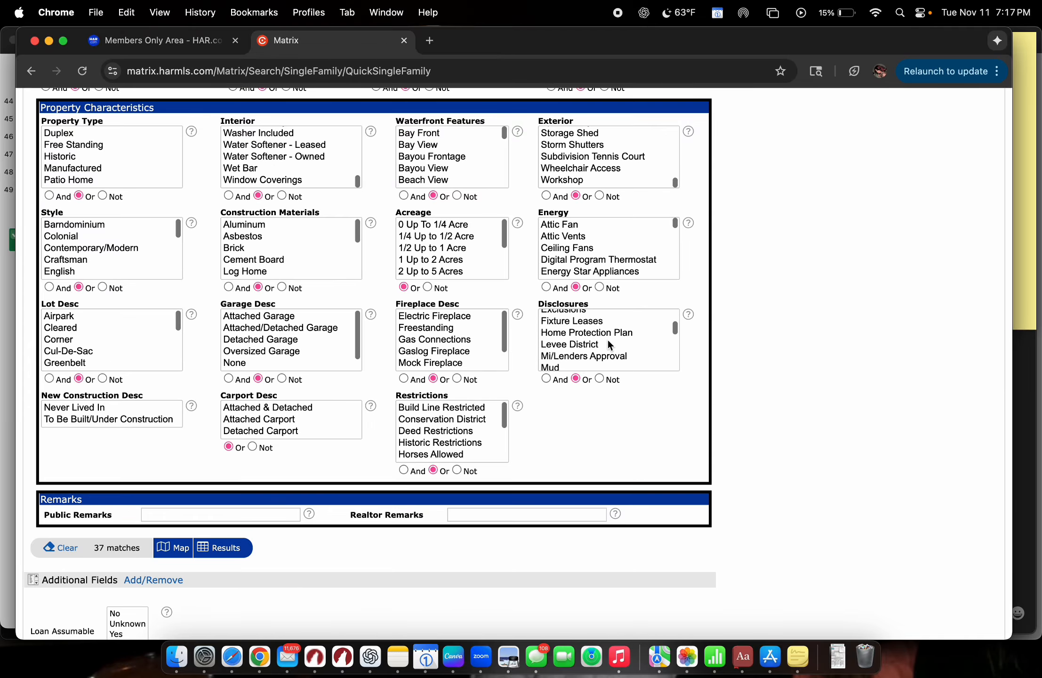
pyautogui.scroll(-2, 605, 346)
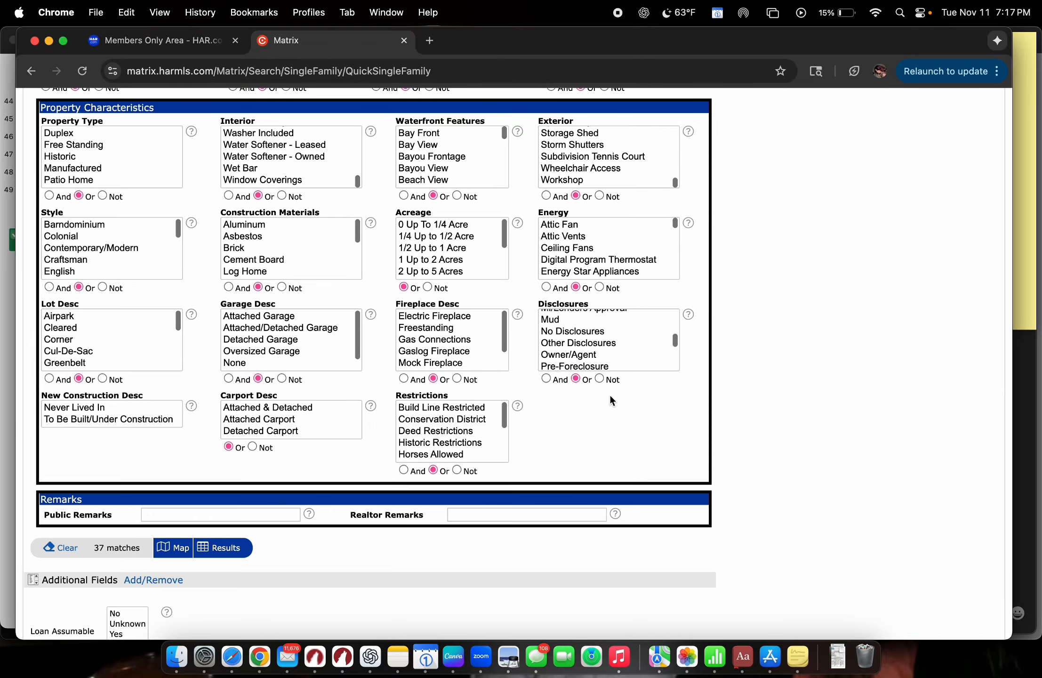
pyautogui.scroll(-4, 621, 350)
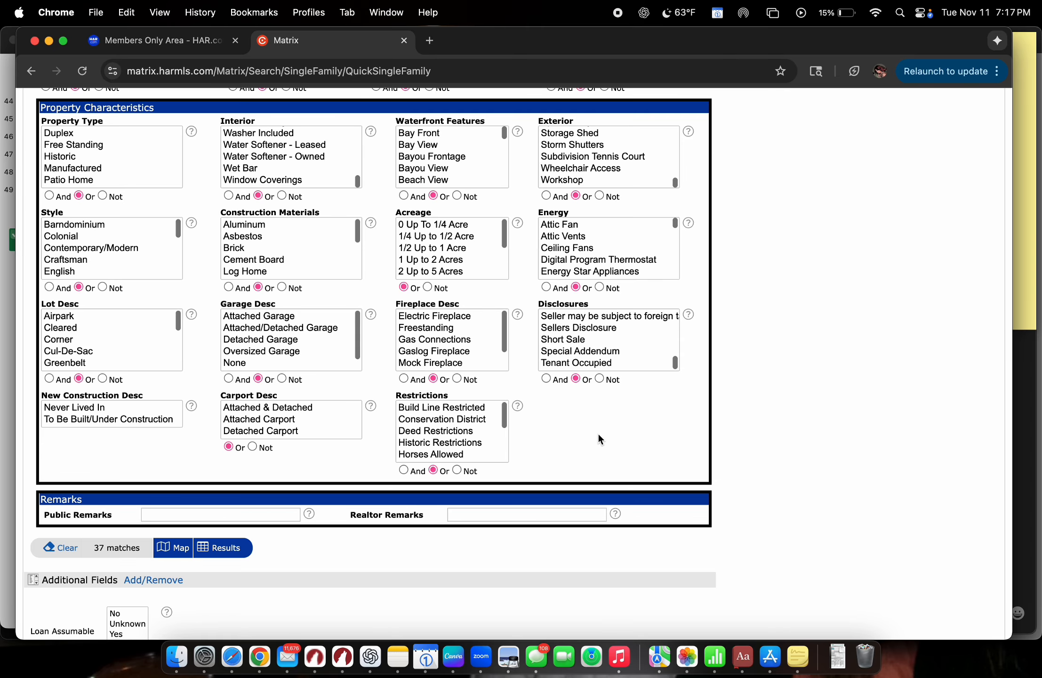
# - Recheck the search form from the Location Information section down to the Additional Fields section
pyautogui.scroll(6, 598, 432)
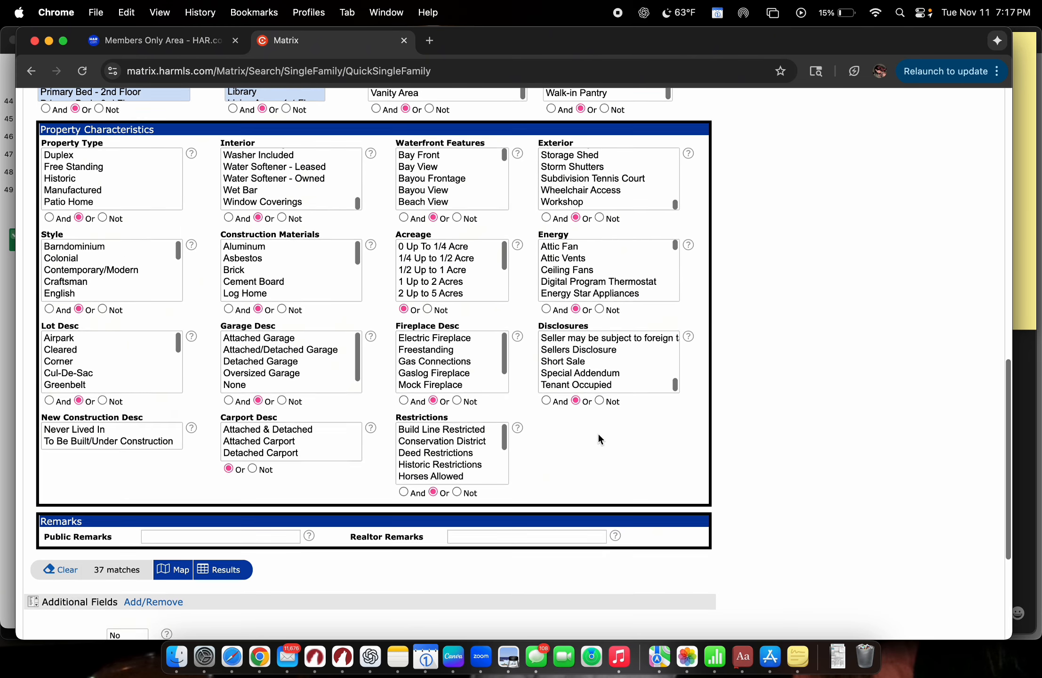
pyautogui.scroll(9, 774, 324)
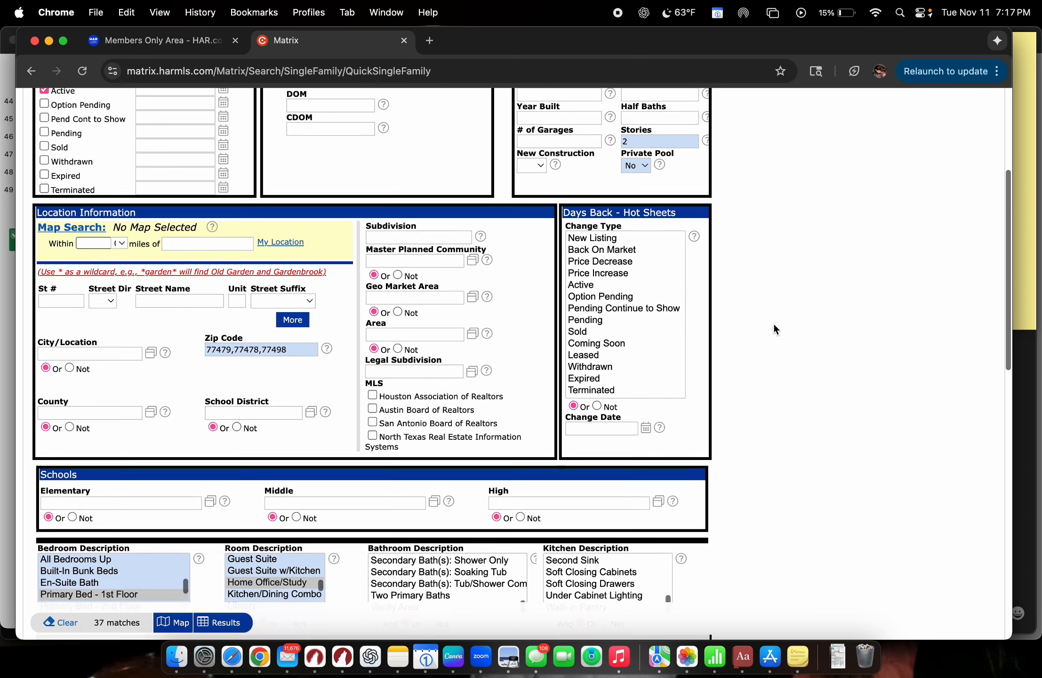
pyautogui.scroll(-10, 773, 324)
pyautogui.scroll(-6, 773, 323)
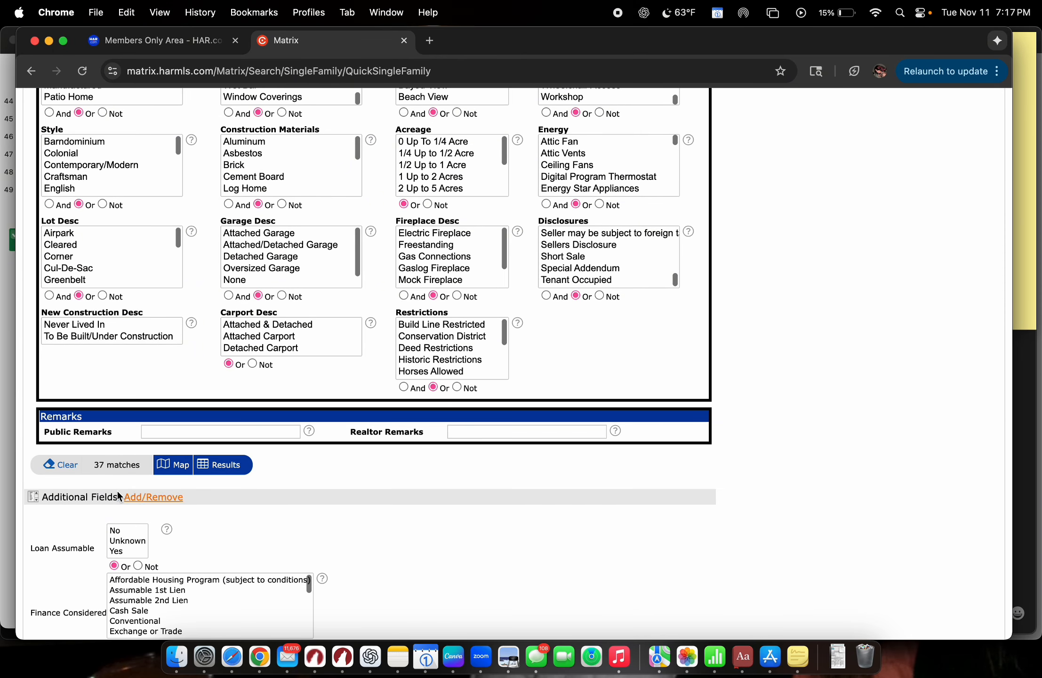
pyautogui.scroll(-1, 331, 536)
pyautogui.scroll(-1, 332, 538)
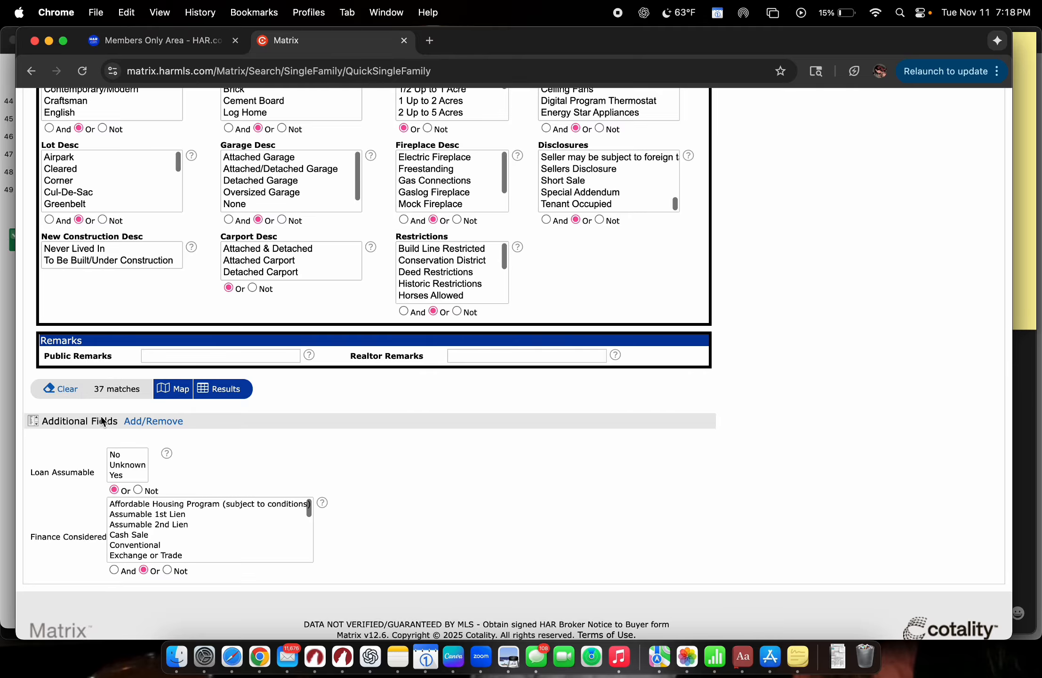
# - Open the Additional Fields editor, browse its Available Fields list, and return to the search form without adding any field
pyautogui.click(146, 420)
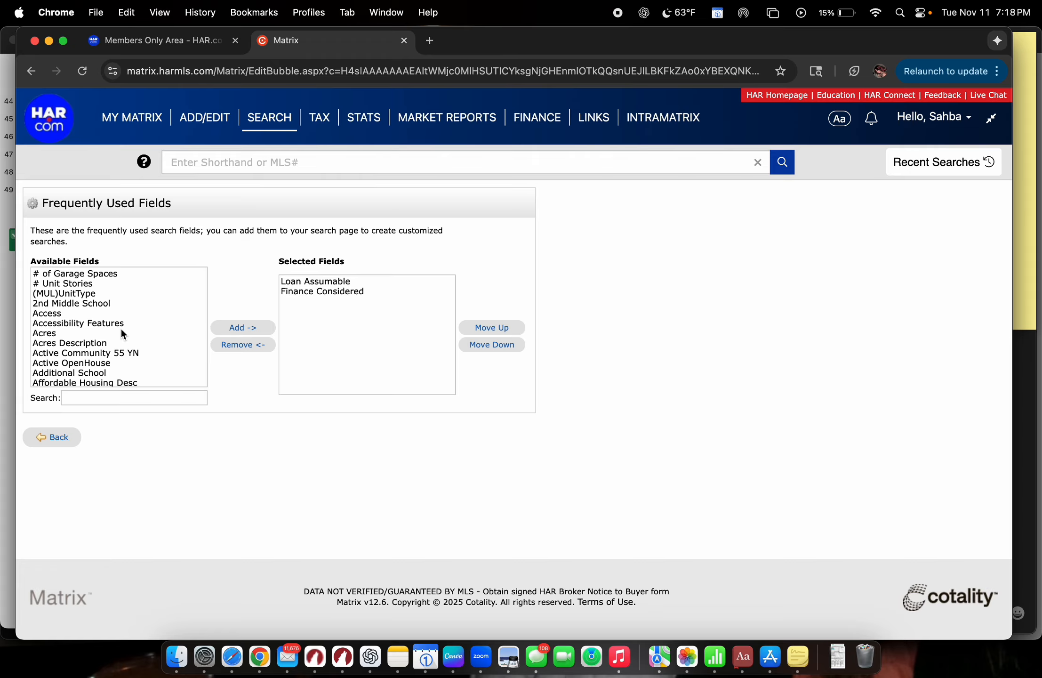
pyautogui.scroll(-10, 122, 331)
pyautogui.scroll(-15, 121, 333)
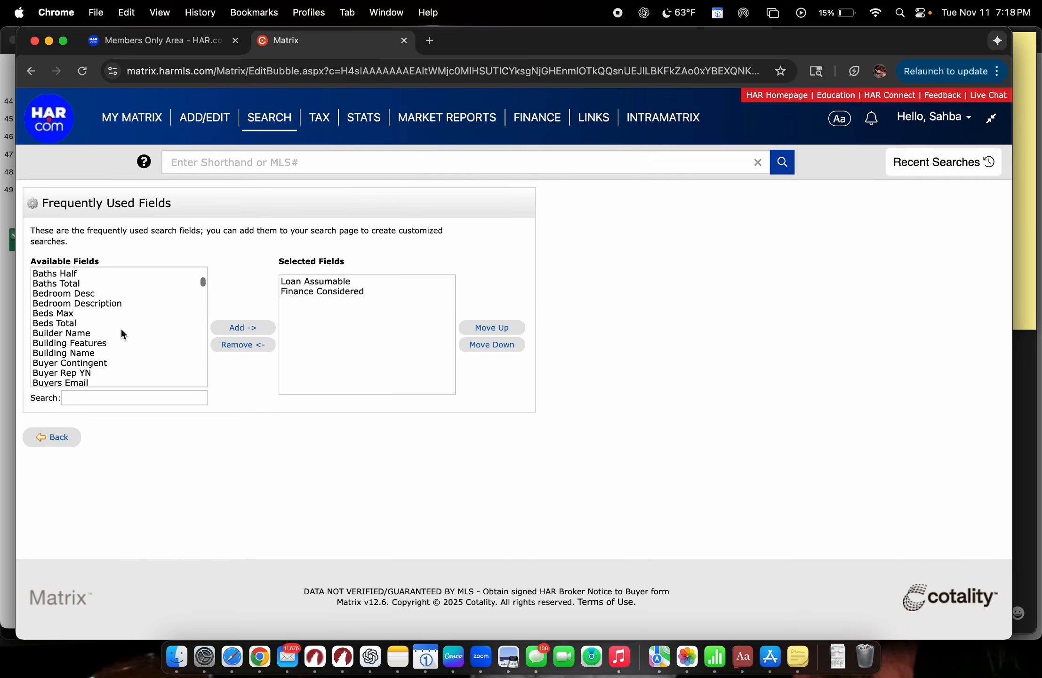
pyautogui.scroll(-15, 122, 333)
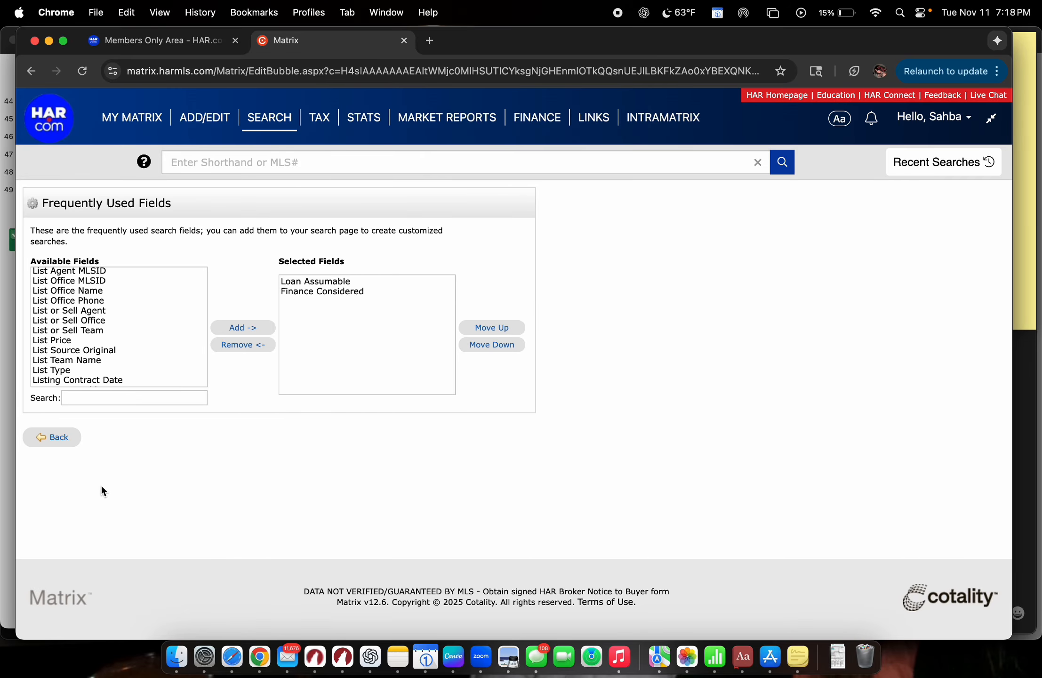
pyautogui.scroll(-20, 144, 342)
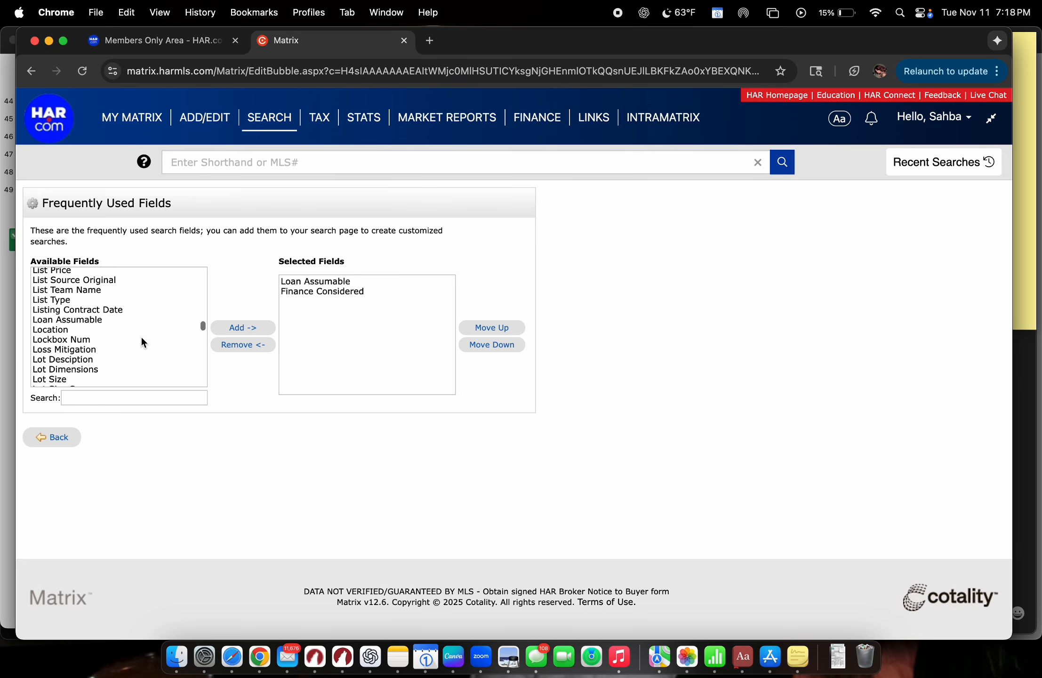
pyautogui.scroll(-10, 140, 335)
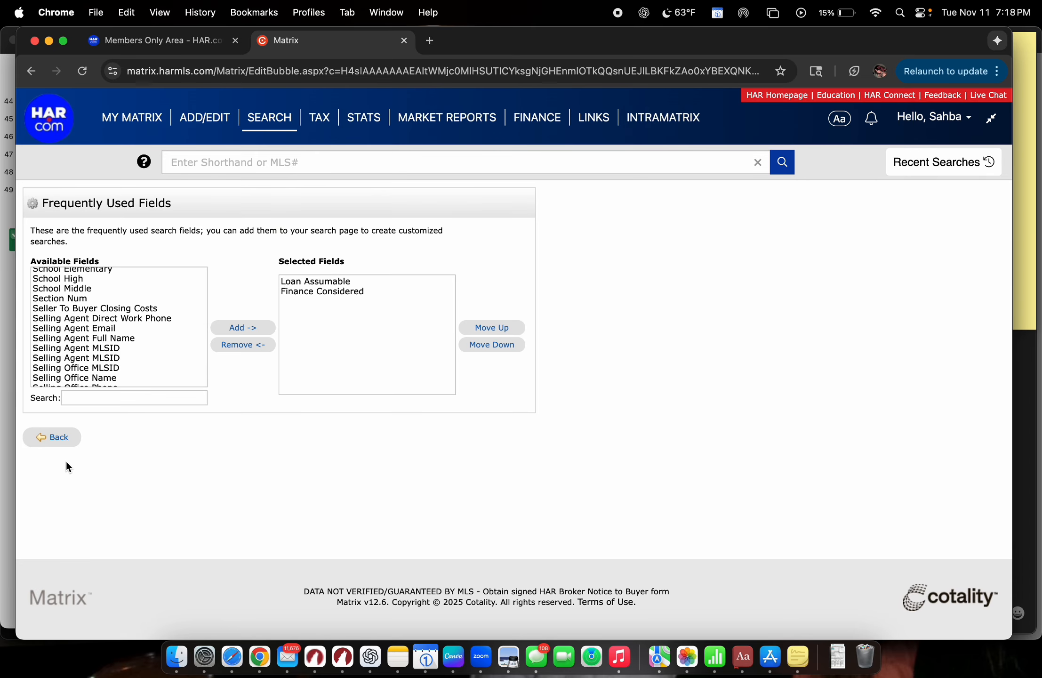
pyautogui.click(53, 436)
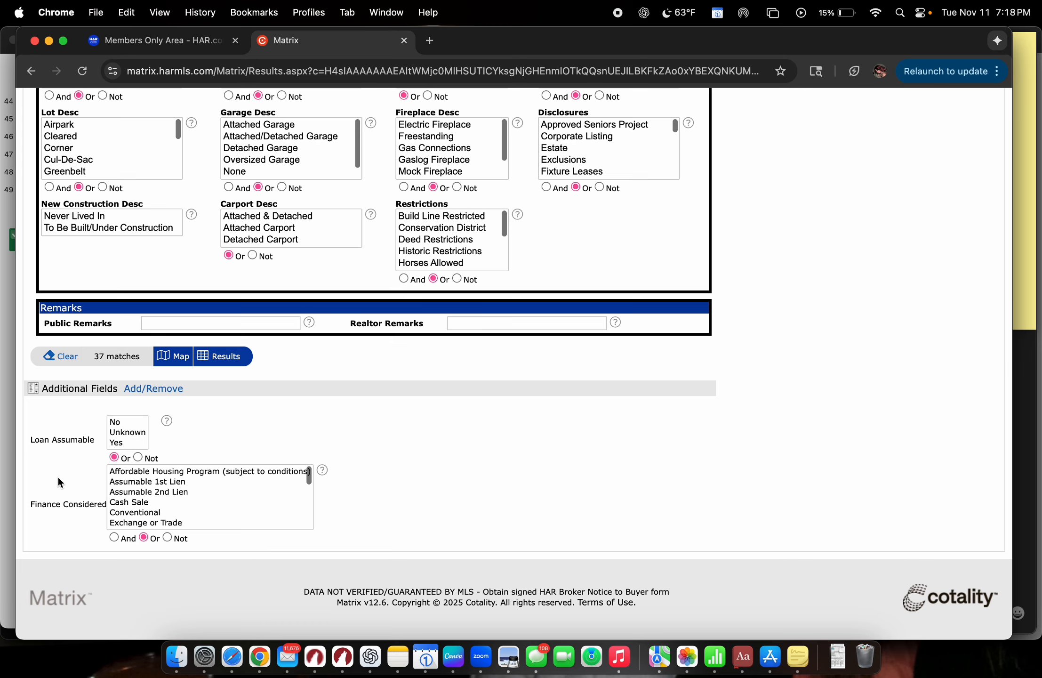
pyautogui.scroll(2, 356, 399)
pyautogui.scroll(2, 358, 402)
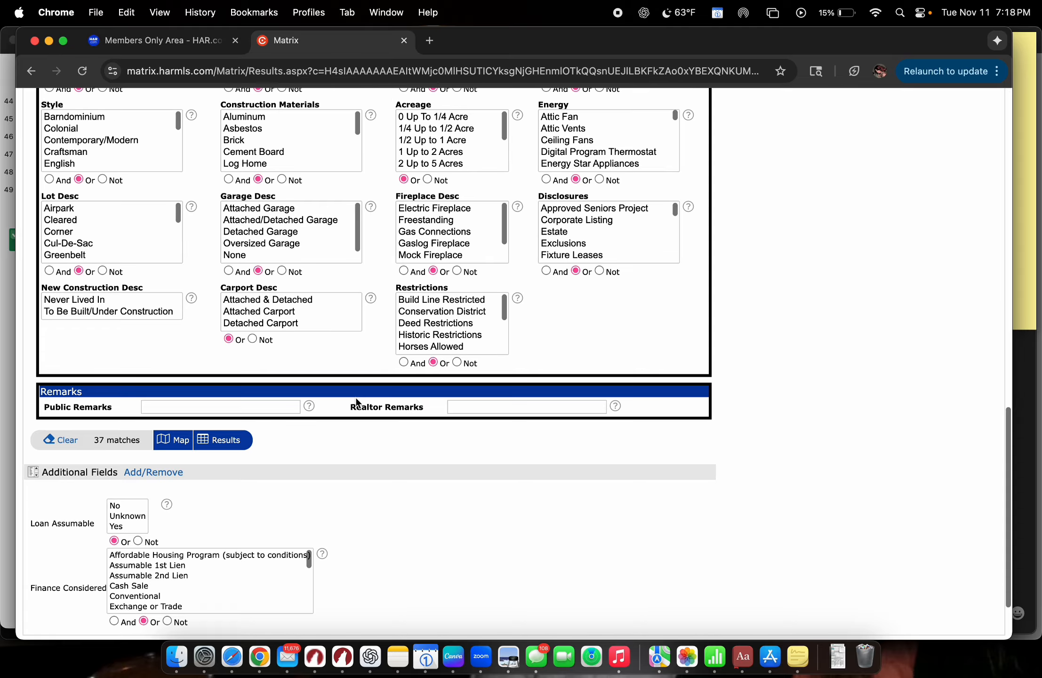
# - Examine the Public Remarks and Realtor Remarks keyword filters in the Remarks section without entering any text
pyautogui.moveTo(371, 412); pyautogui.dragTo(424, 406)
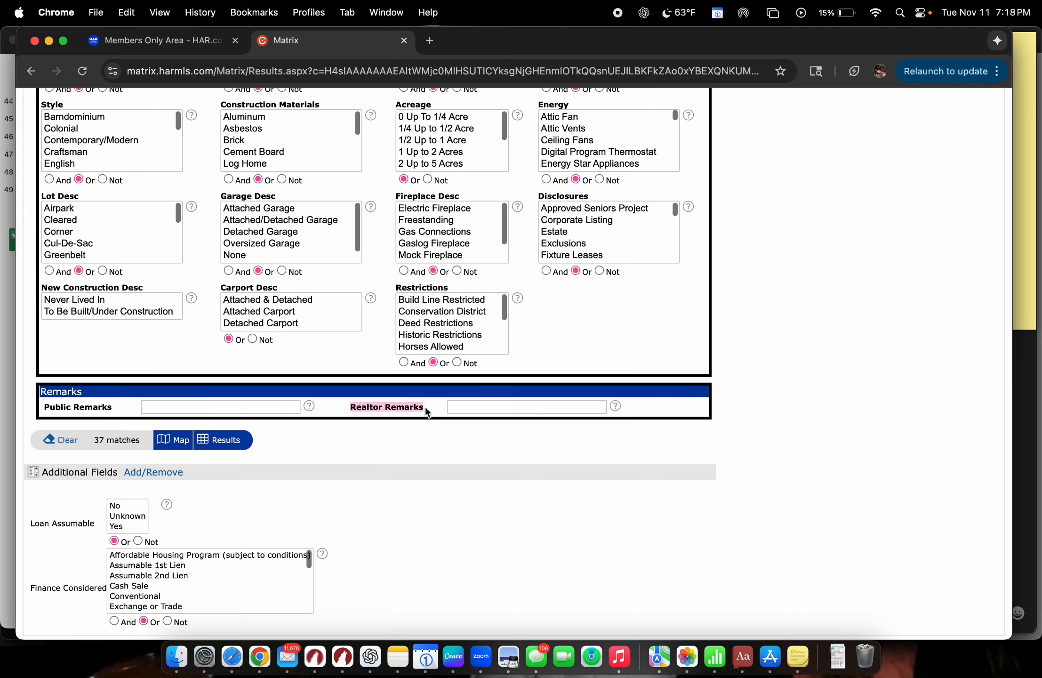
pyautogui.click(366, 428)
pyautogui.click(533, 412)
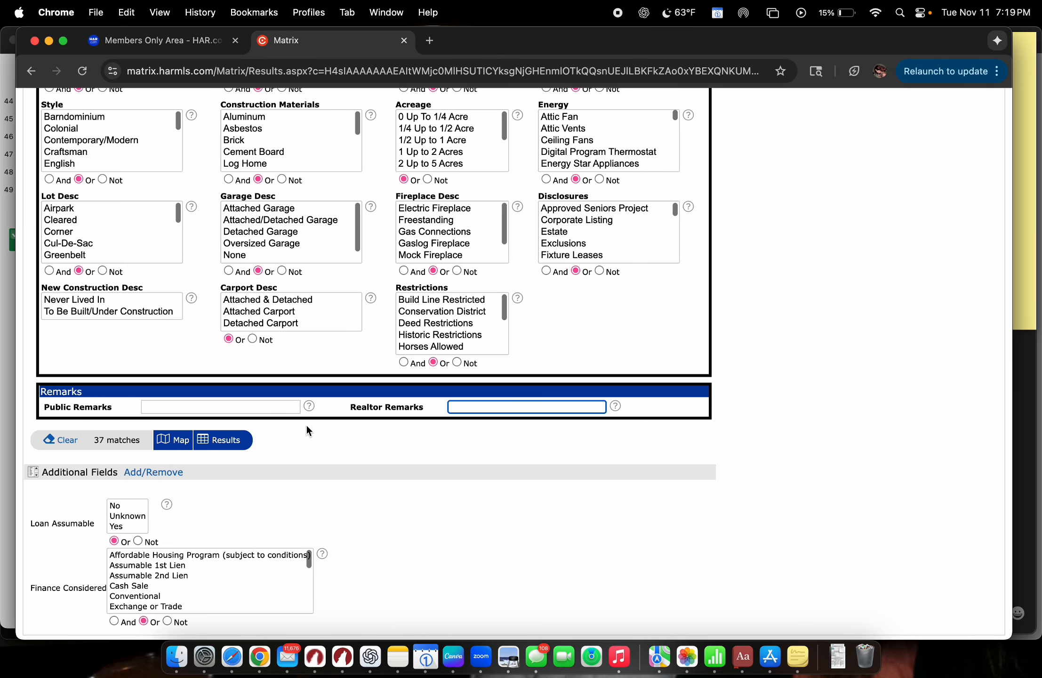
pyautogui.scroll(-2, 398, 427)
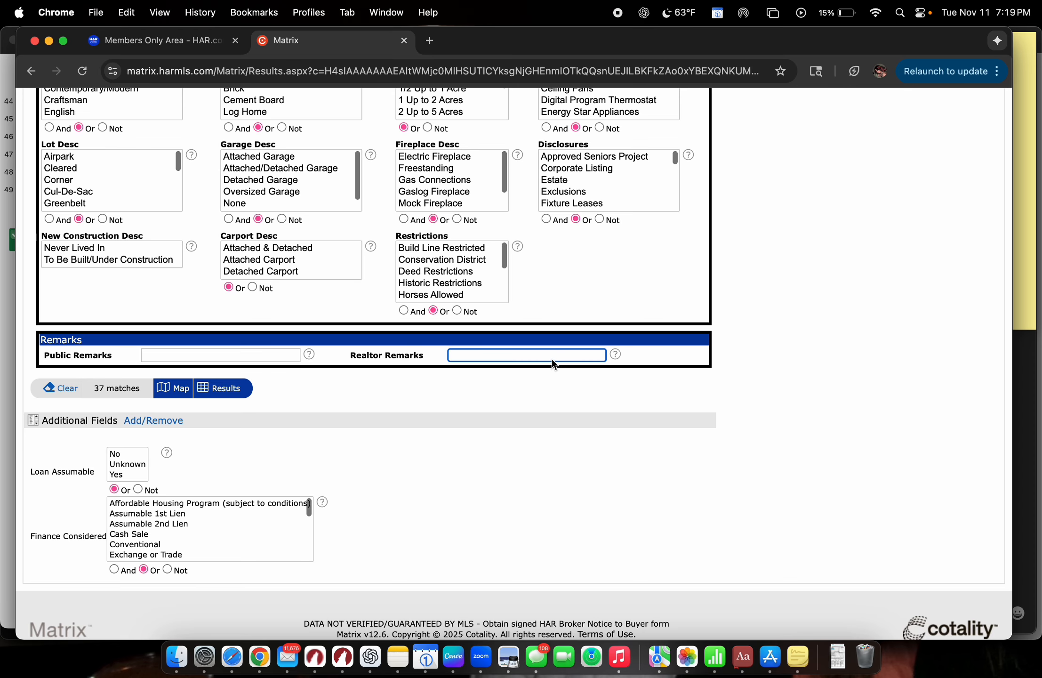
# - Recheck the filled-in criteria from Property Characteristics back up to the status, price and property information filters
pyautogui.scroll(8, 710, 351)
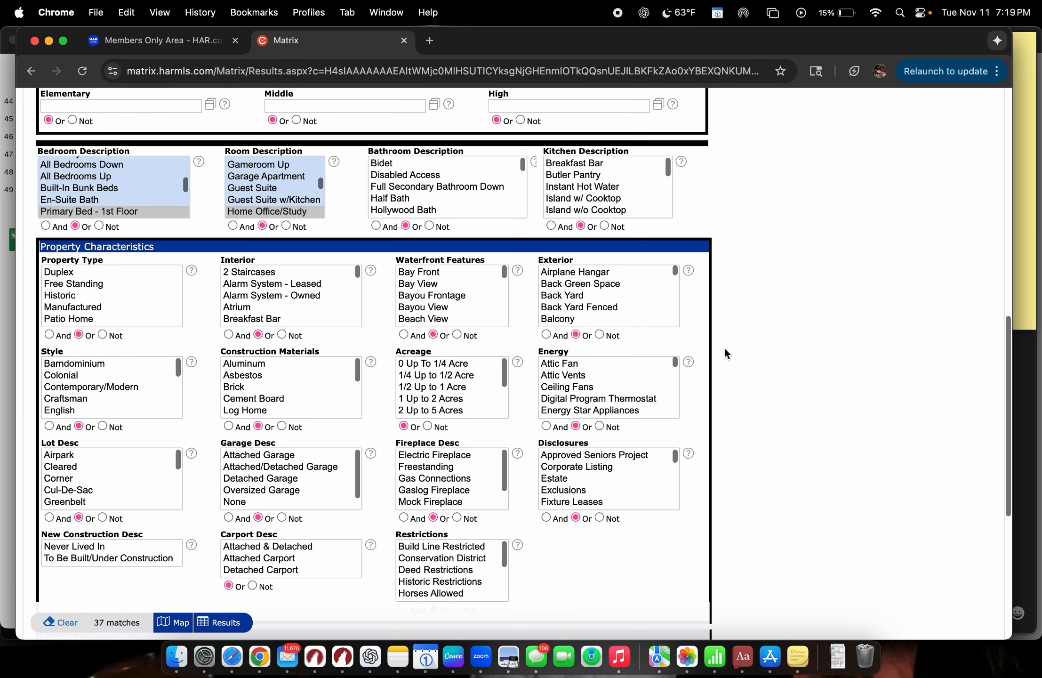
pyautogui.scroll(3, 810, 304)
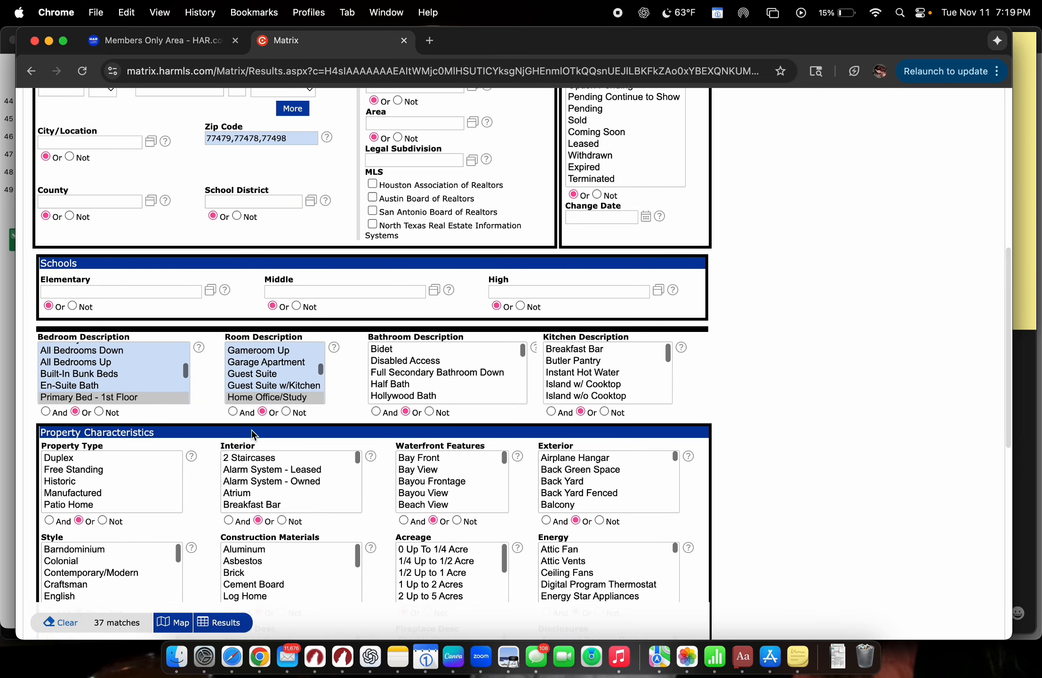
pyautogui.scroll(4, 292, 336)
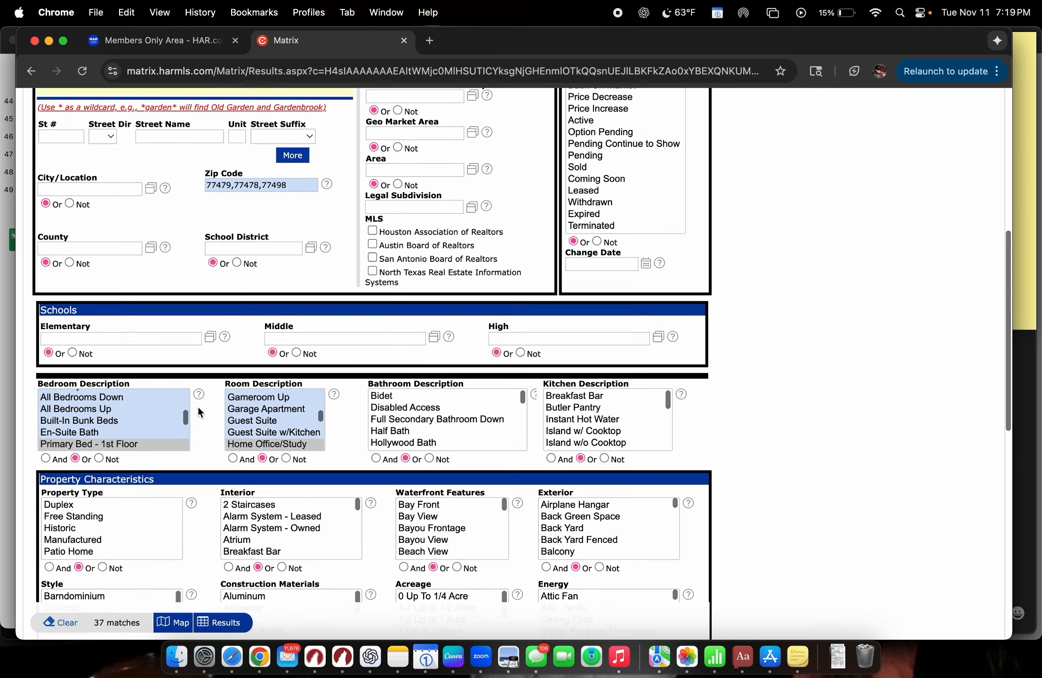
pyautogui.scroll(2, 285, 292)
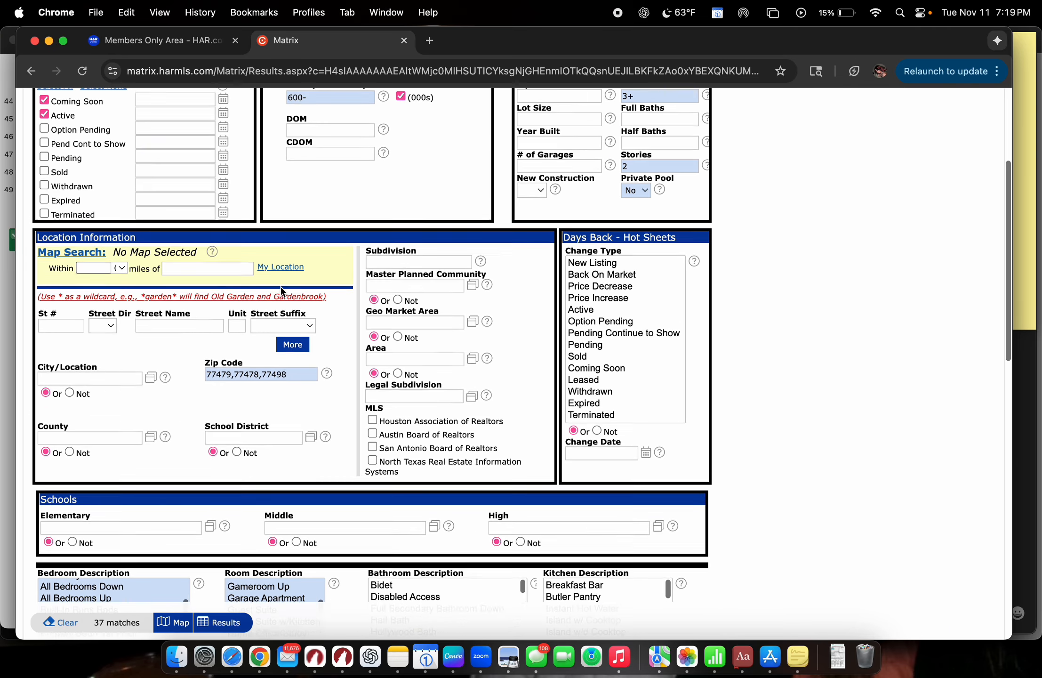
pyautogui.scroll(2, 794, 202)
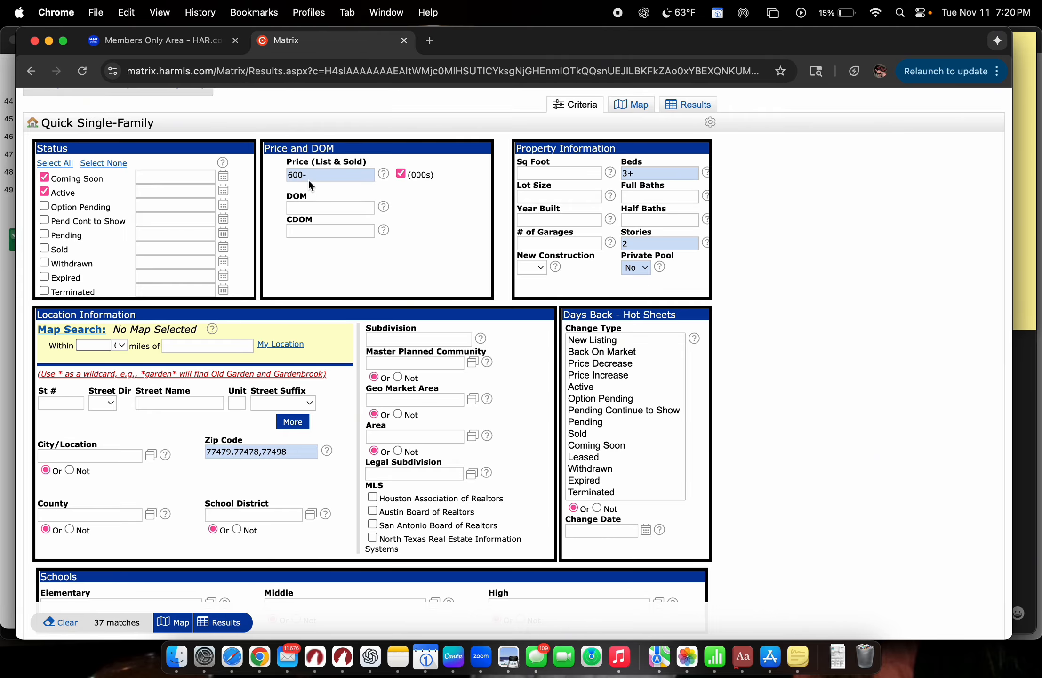
pyautogui.scroll(1, 309, 180)
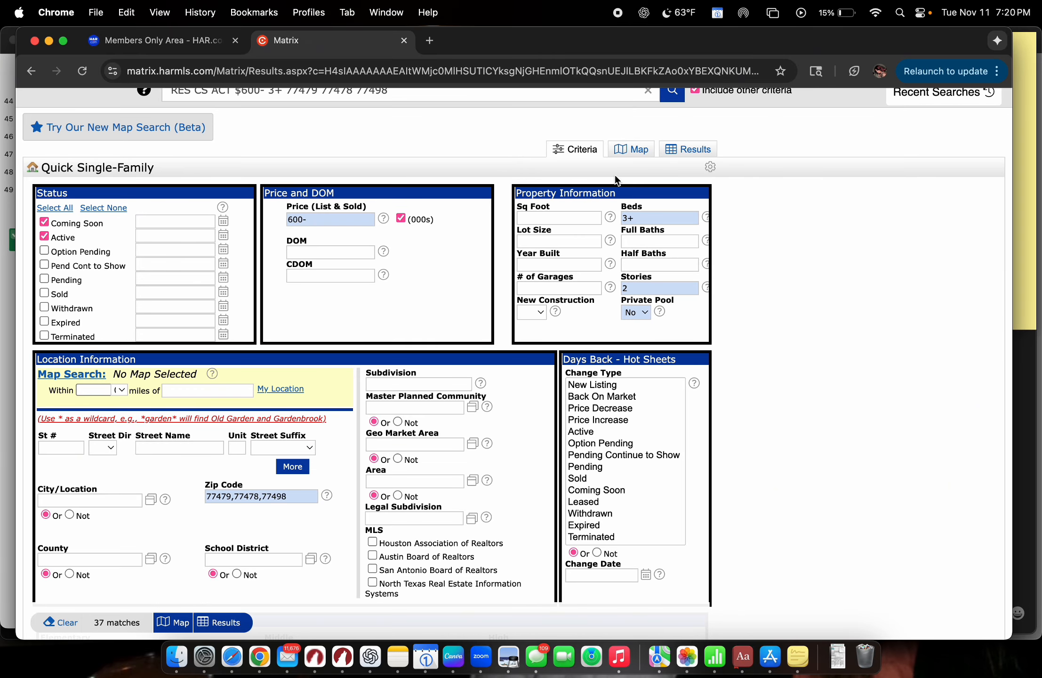
pyautogui.scroll(1, 741, 217)
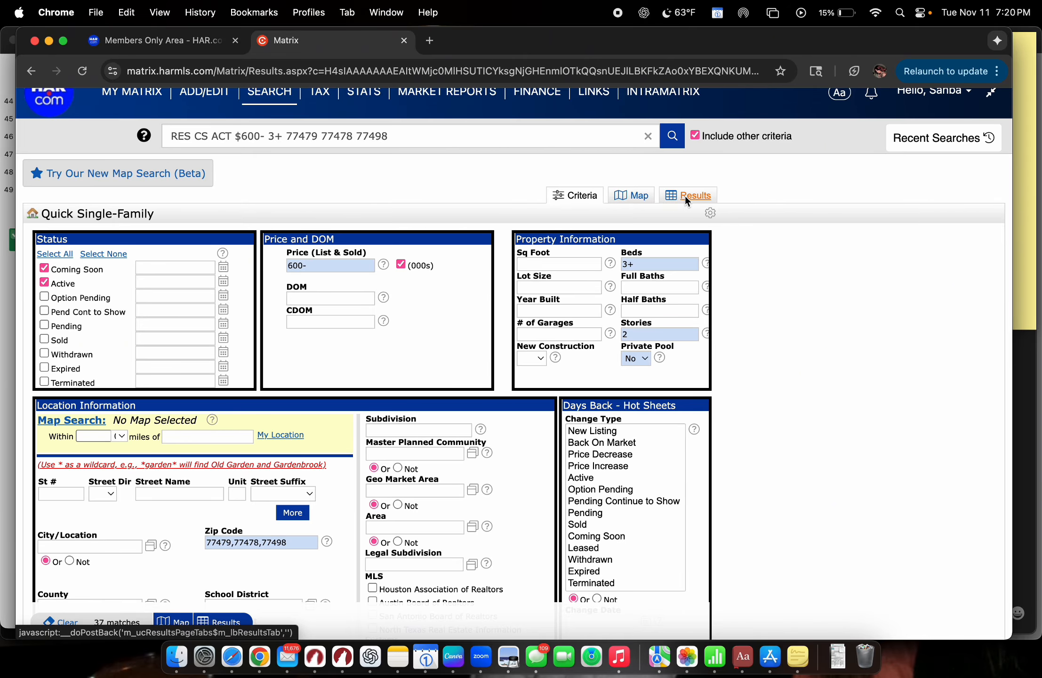
# - Display the results list of the listings that match the search criteria
pyautogui.click(703, 197)
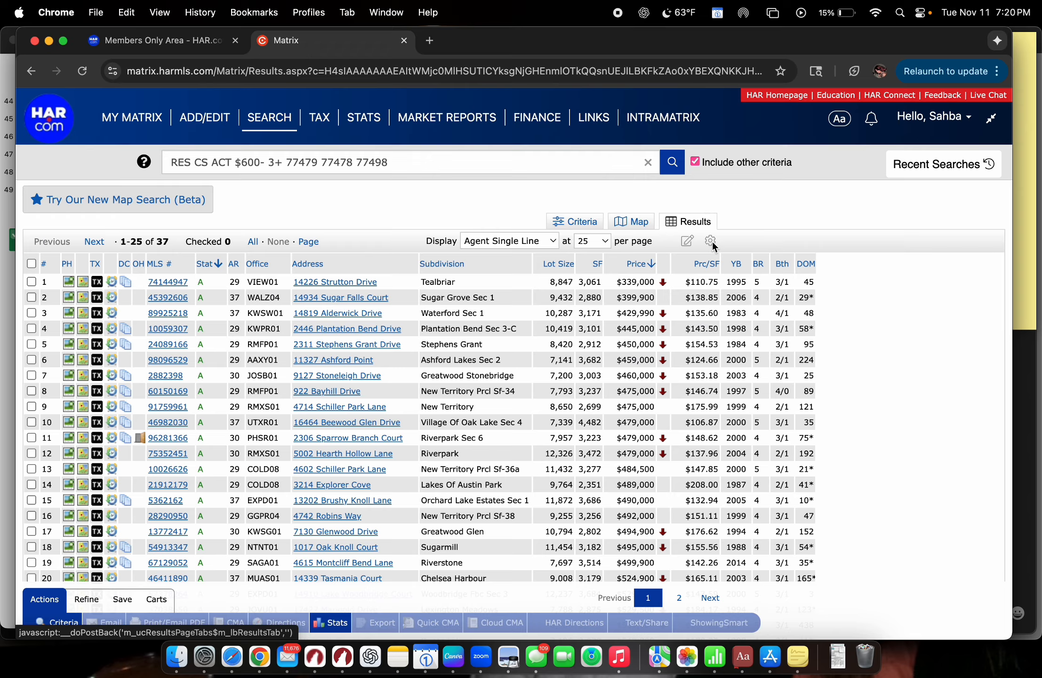
pyautogui.scroll(-5, 547, 378)
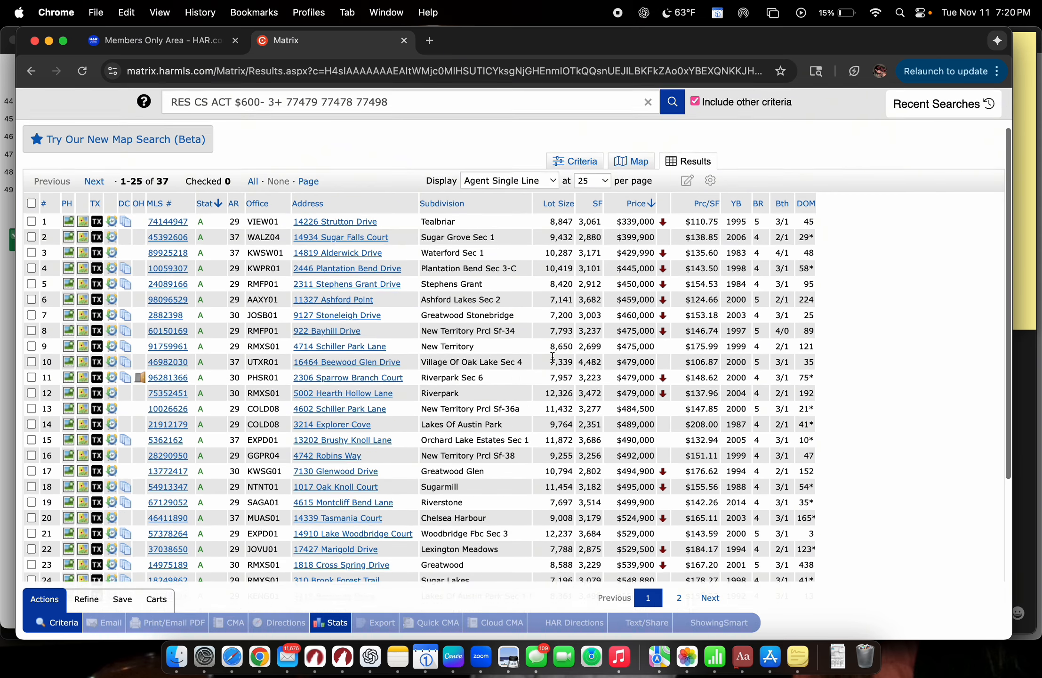
pyautogui.scroll(2, 553, 356)
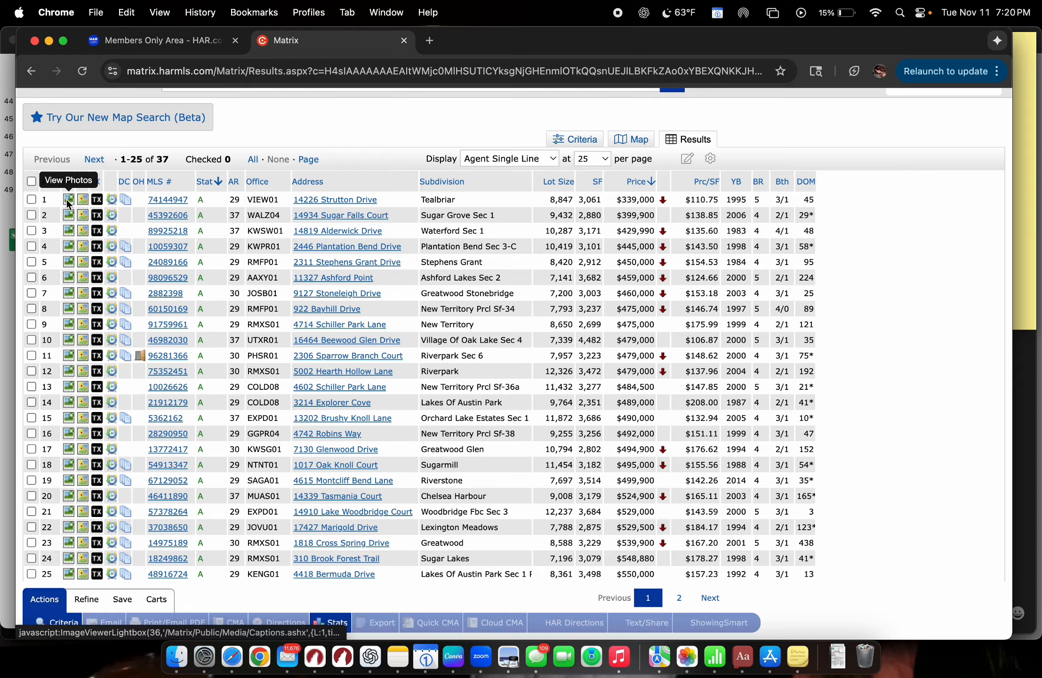
# - View the first few photos of the first listing in the photo viewer and close it
pyautogui.click(68, 200)
pyautogui.click(834, 366)
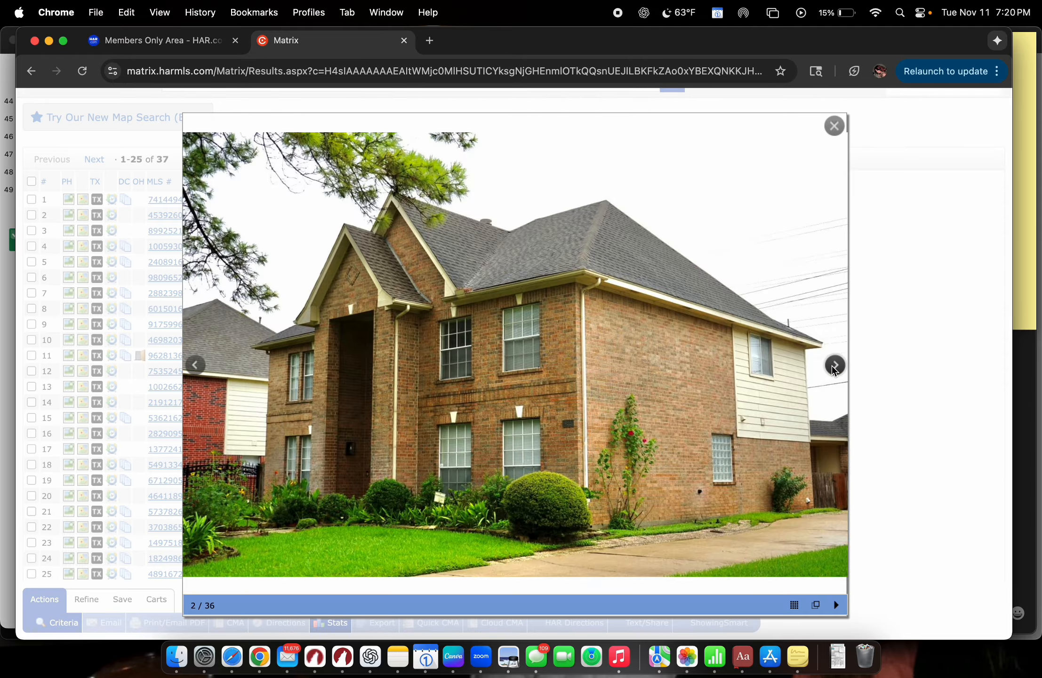
pyautogui.click(834, 366)
pyautogui.click(833, 366)
pyautogui.click(834, 366)
pyautogui.click(834, 366)
pyautogui.click(834, 366)
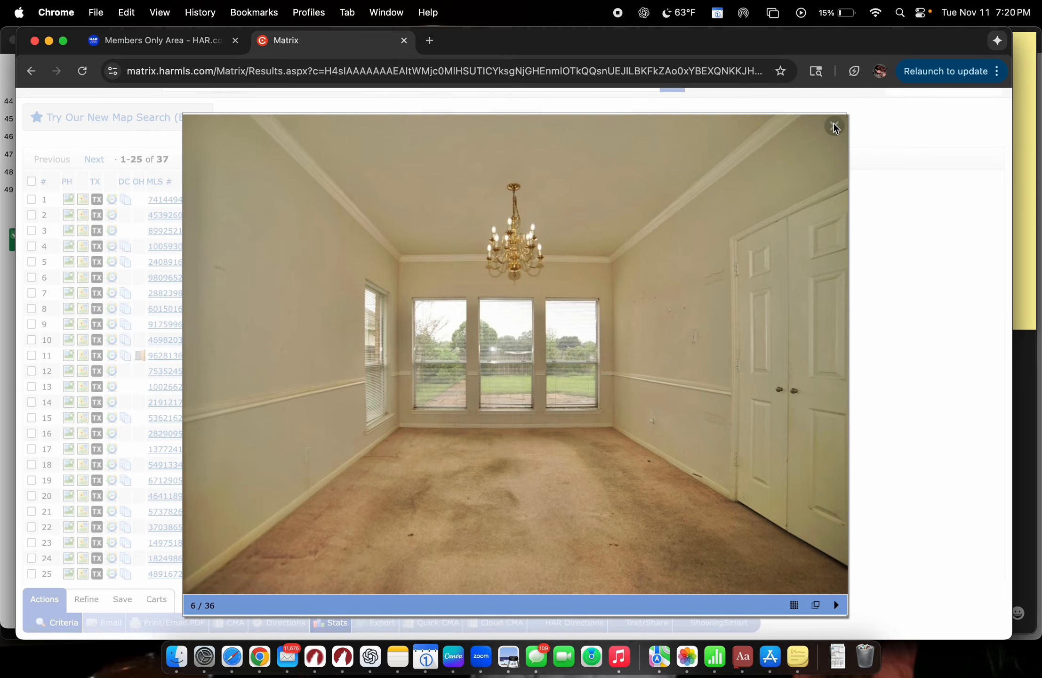
pyautogui.click(834, 126)
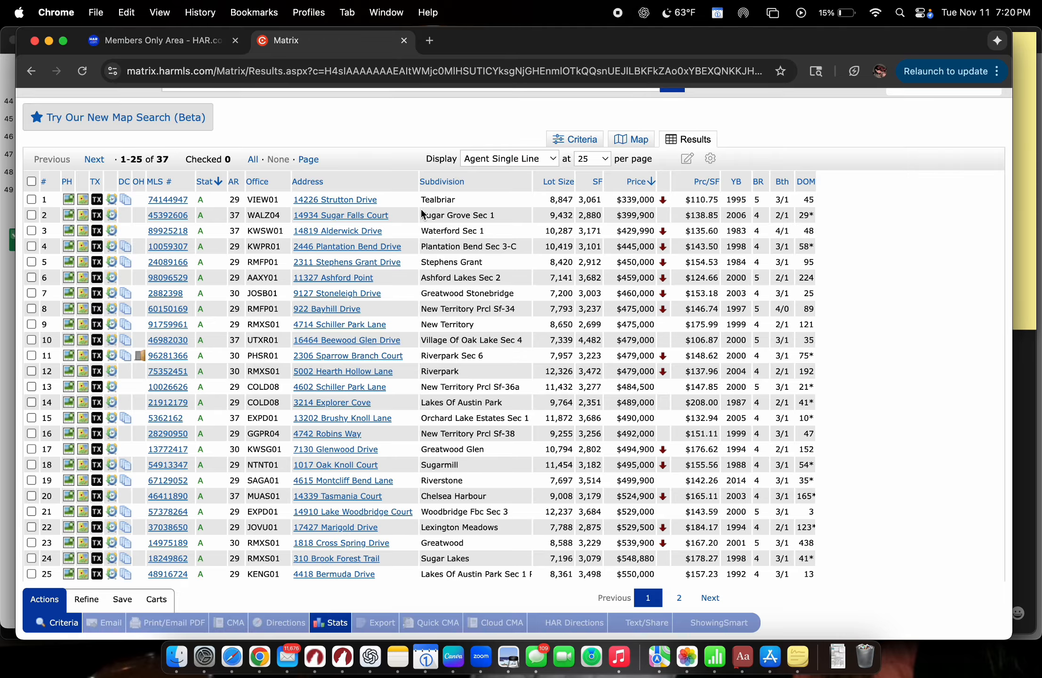
# - Review the first listing's full details, advance to the third listing, and return to the Agent Single Line display
pyautogui.click(171, 201)
pyautogui.scroll(-6, 309, 447)
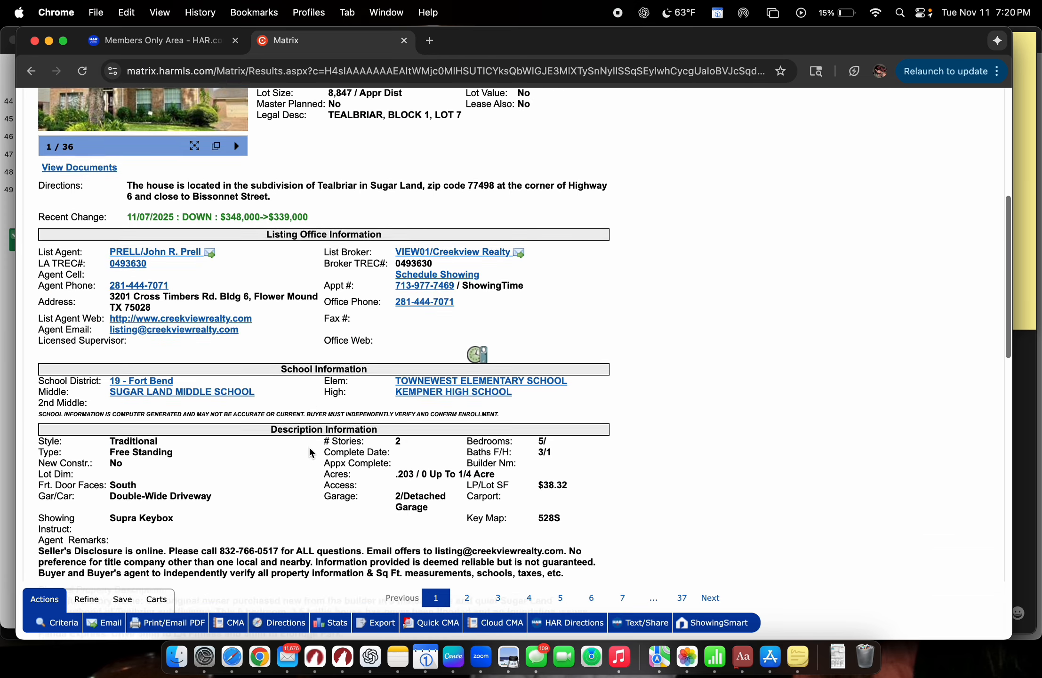
pyautogui.scroll(-5, 309, 452)
pyautogui.scroll(10, 139, 484)
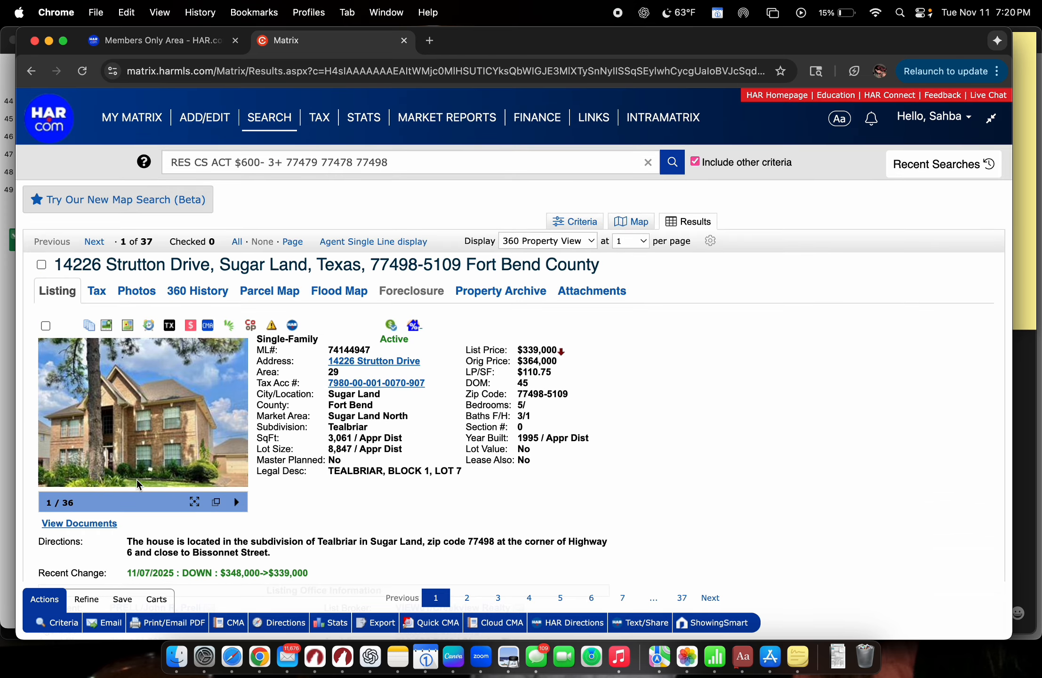
pyautogui.click(103, 246)
pyautogui.click(100, 244)
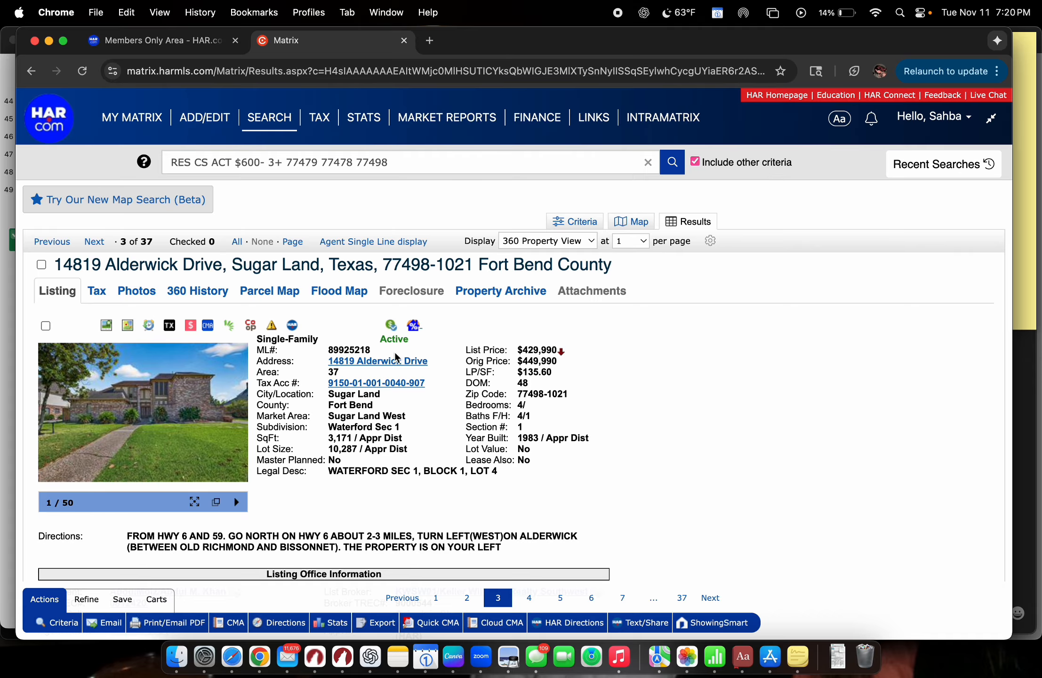
pyautogui.click(374, 244)
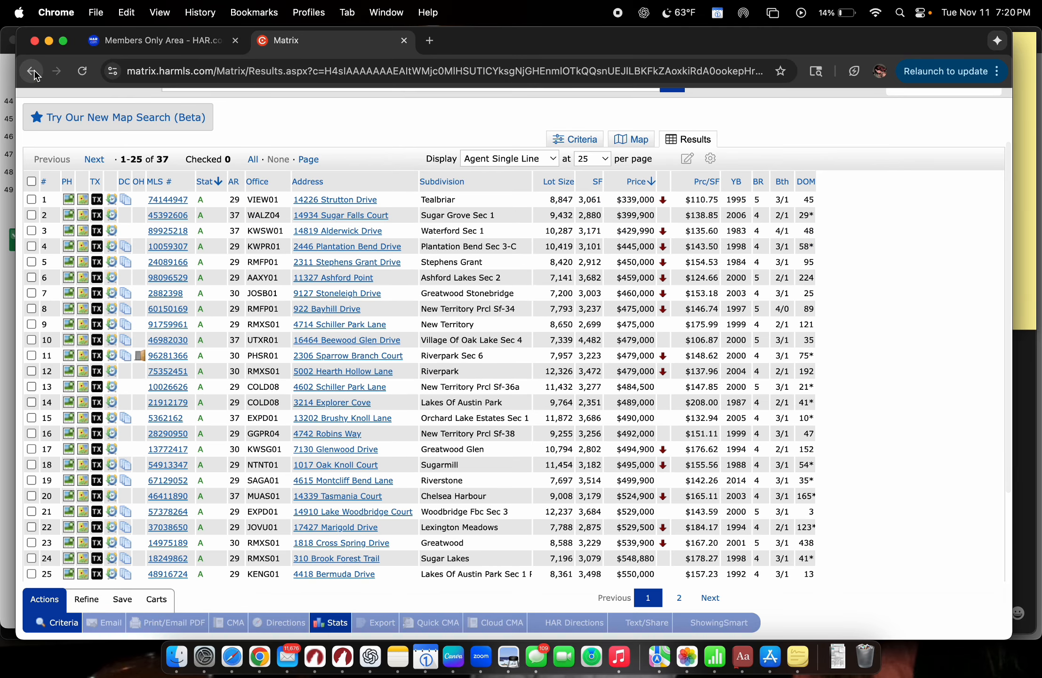
# - Open the second listing's full details, check the listing as selected, and return to the Agent Single Line display
pyautogui.scroll(-1, 324, 300)
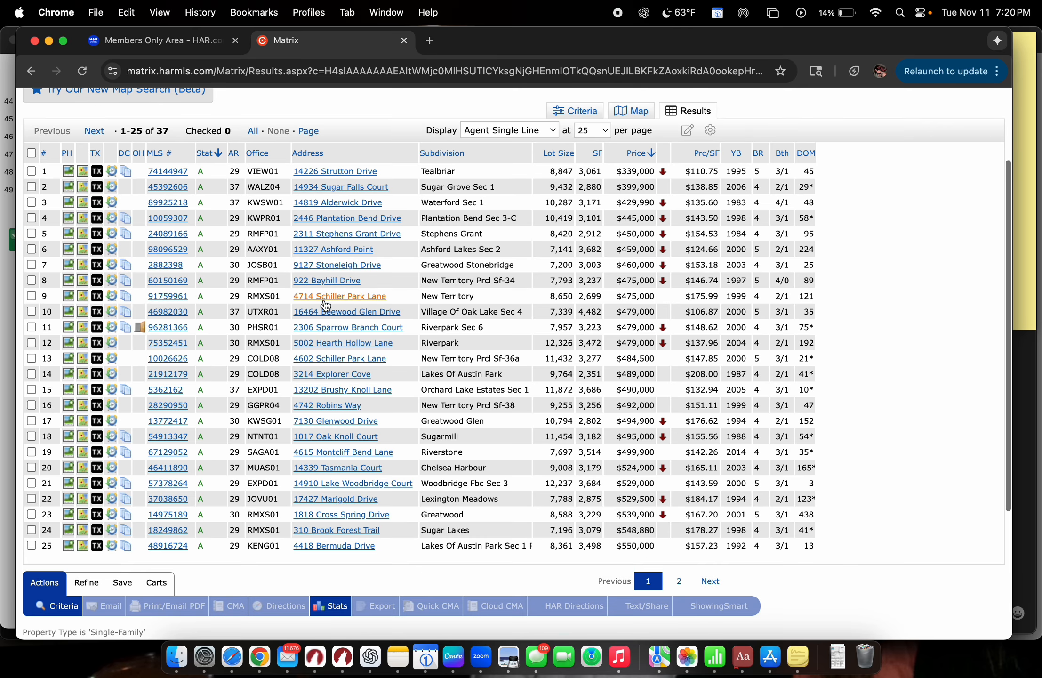
pyautogui.scroll(-1, 325, 305)
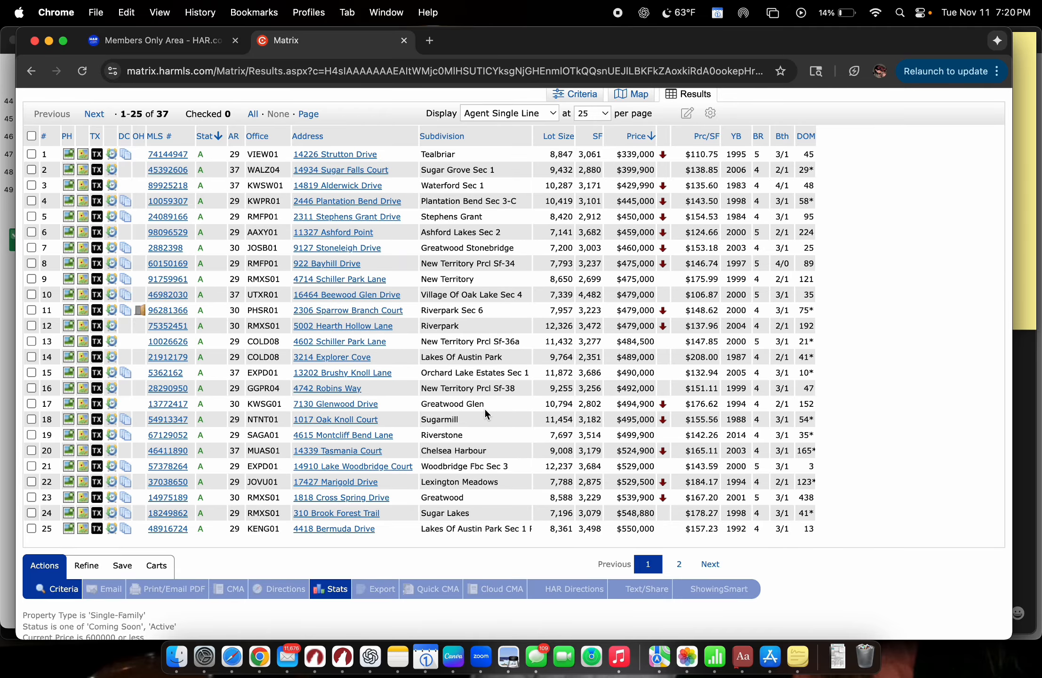
pyautogui.scroll(2, 485, 408)
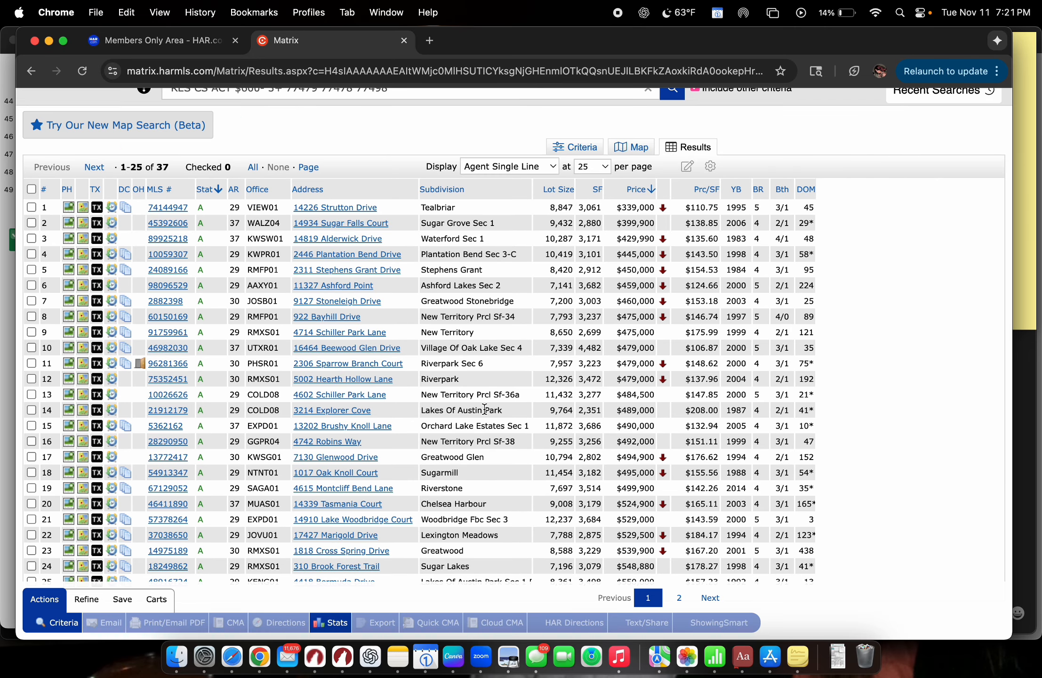
pyautogui.scroll(-2, 470, 324)
pyautogui.scroll(2, 470, 324)
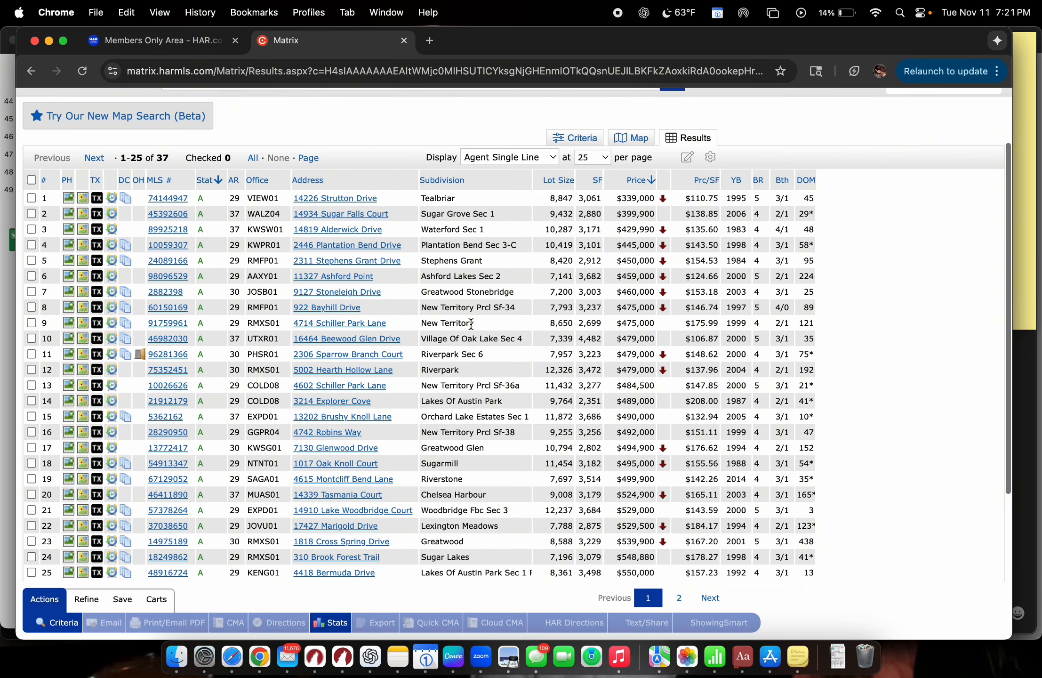
pyautogui.click(176, 218)
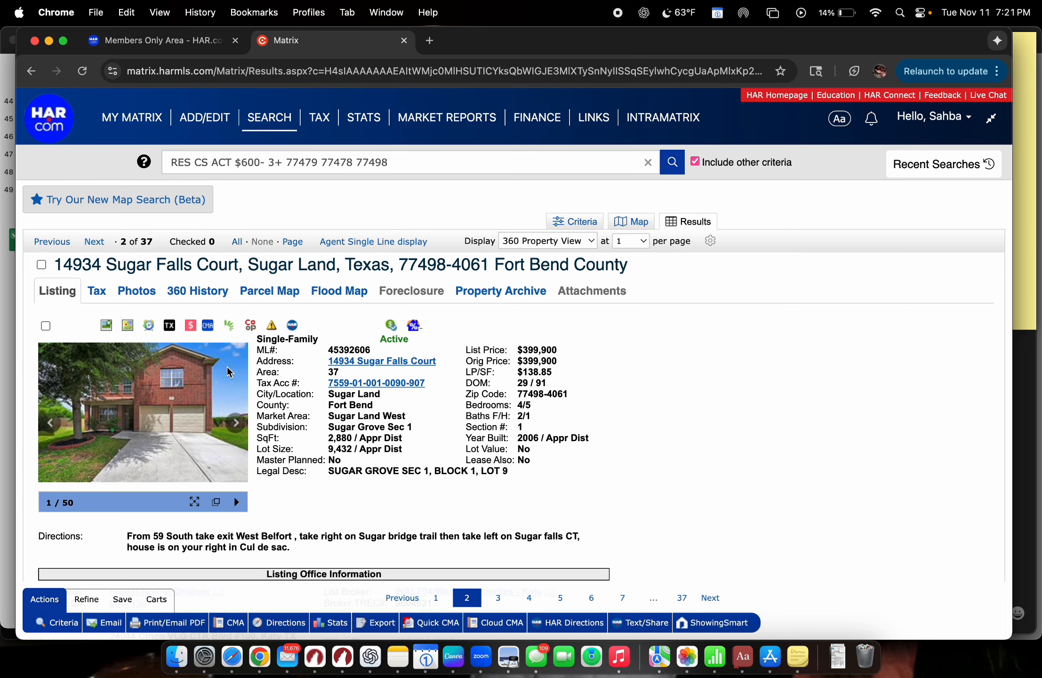
pyautogui.scroll(-2, 229, 372)
pyautogui.click(41, 220)
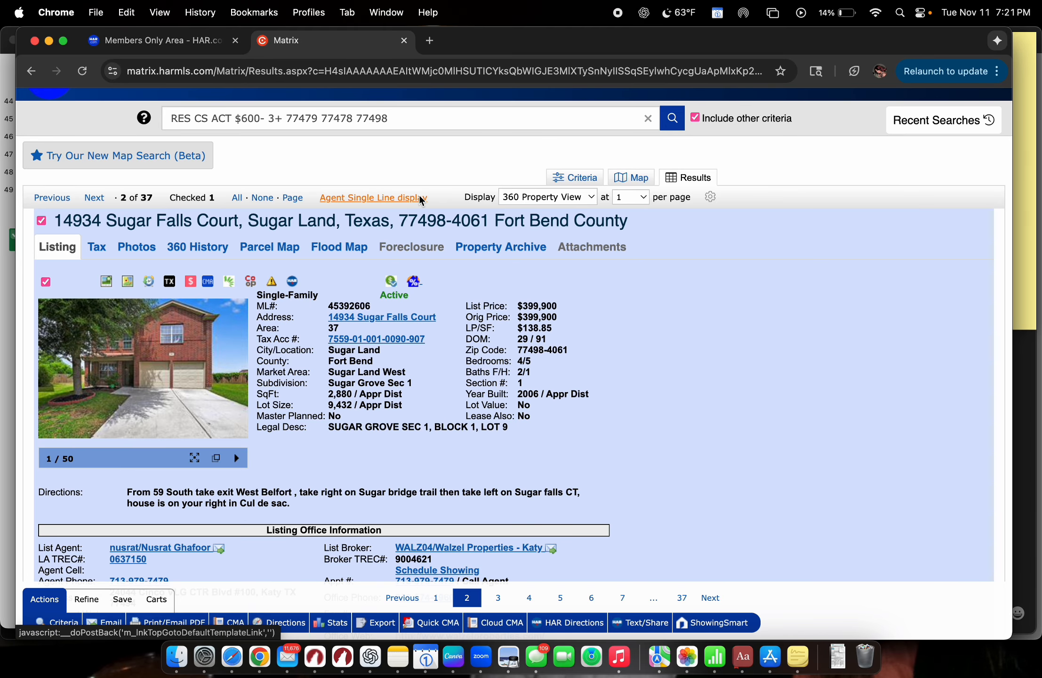
pyautogui.click(374, 197)
# - Add listings 3, 4 and 5 to the checked listings in the results list
pyautogui.scroll(-2, 419, 197)
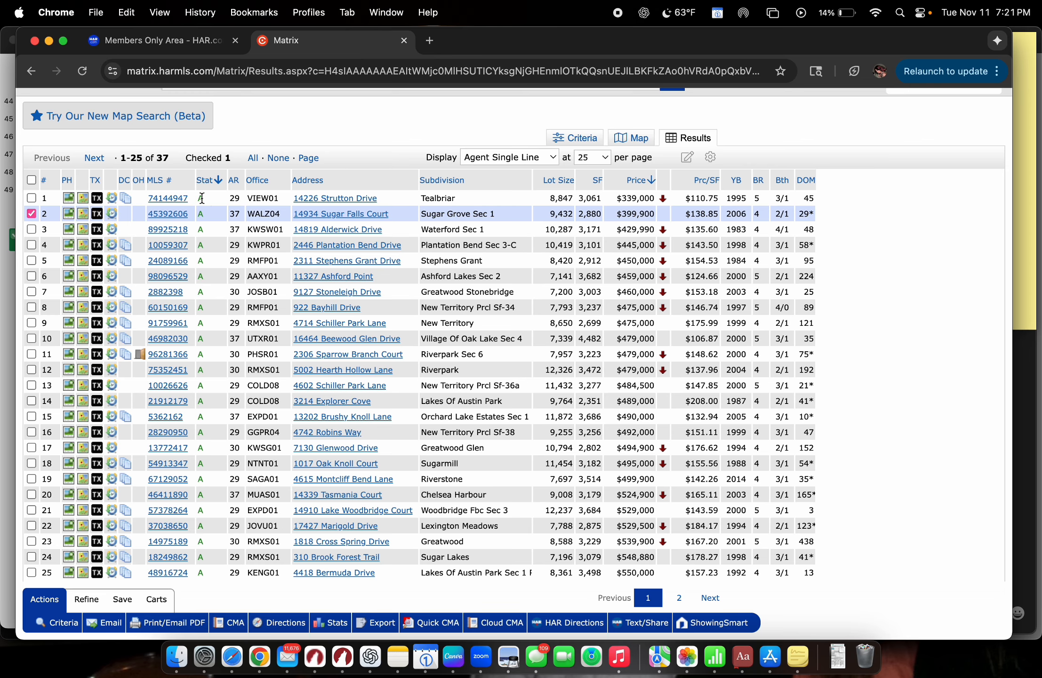
pyautogui.click(31, 230)
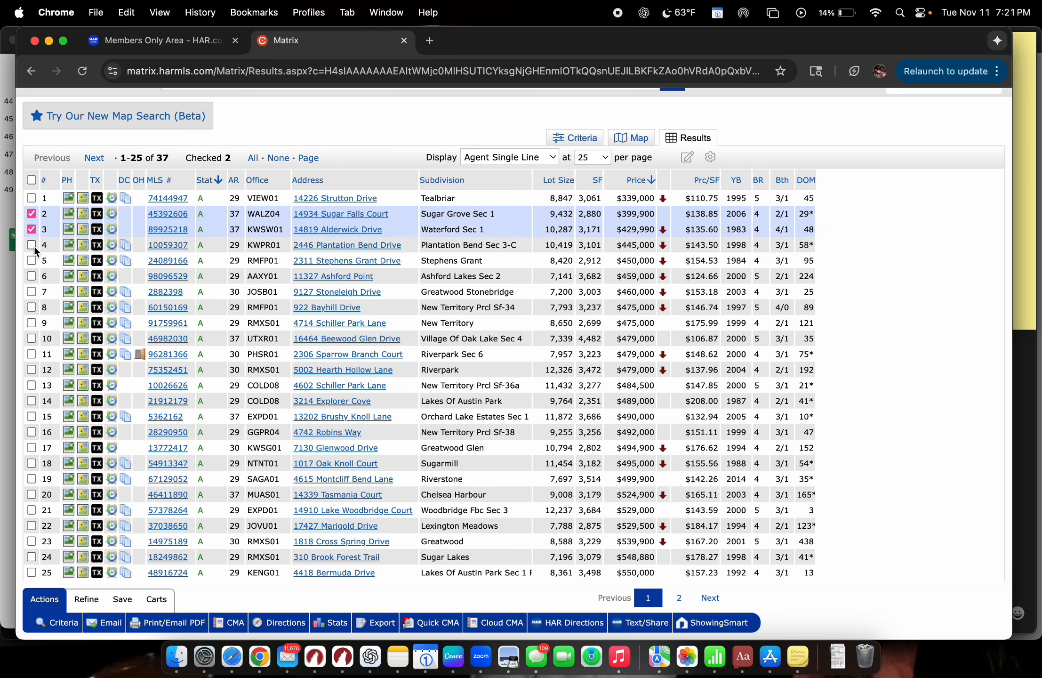
pyautogui.click(33, 245)
pyautogui.click(32, 261)
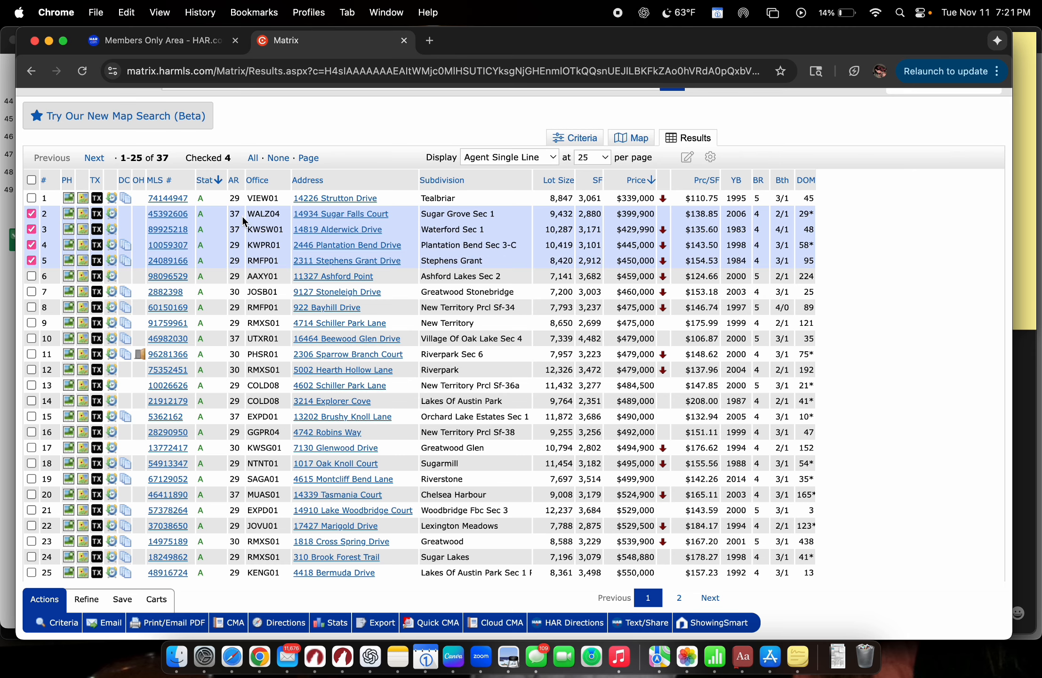
# - Look at the second listing's full details again and return to the Agent Single Line display
pyautogui.click(177, 214)
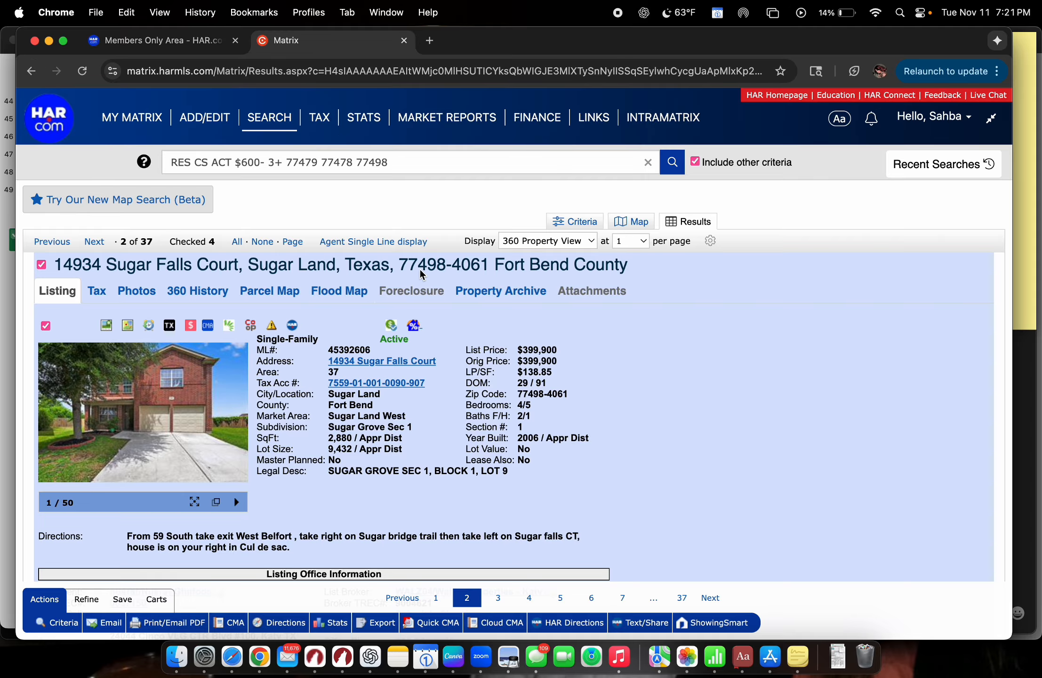
pyautogui.click(374, 242)
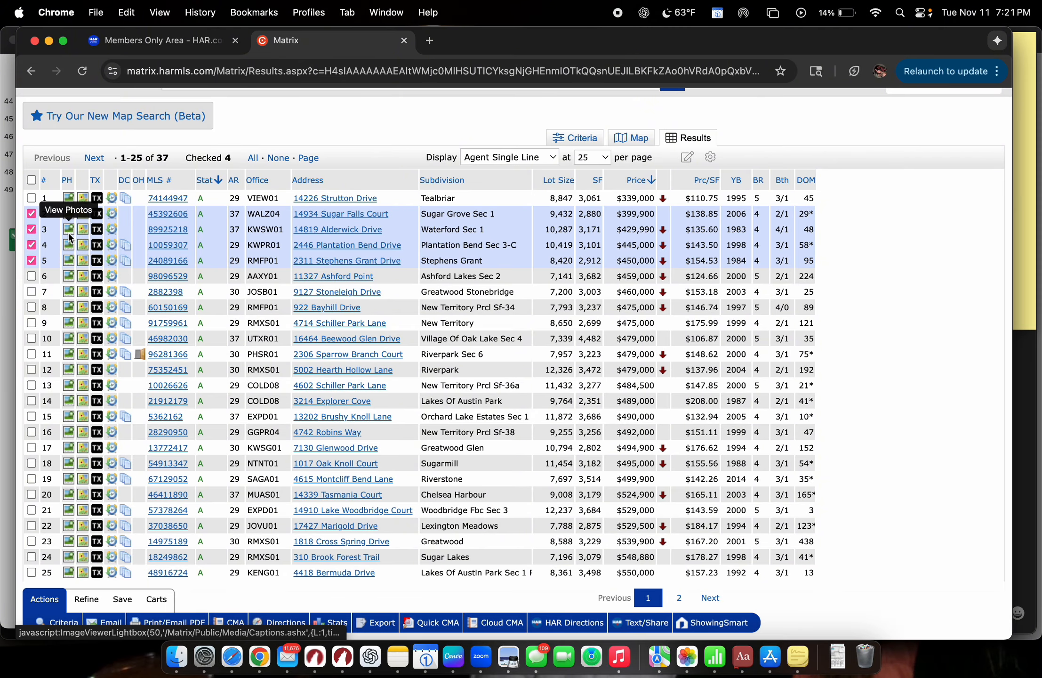
# - Add listings 6, 7 and 8 to the checked listings in the results list
pyautogui.scroll(-3, 109, 310)
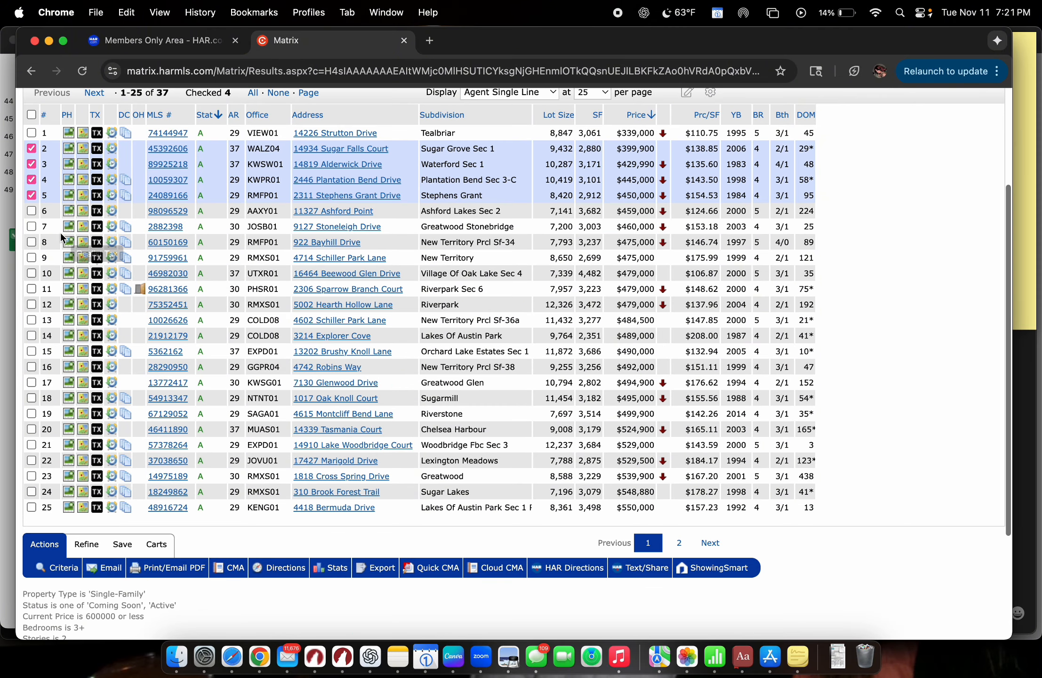
pyautogui.click(31, 210)
pyautogui.click(31, 226)
pyautogui.click(31, 241)
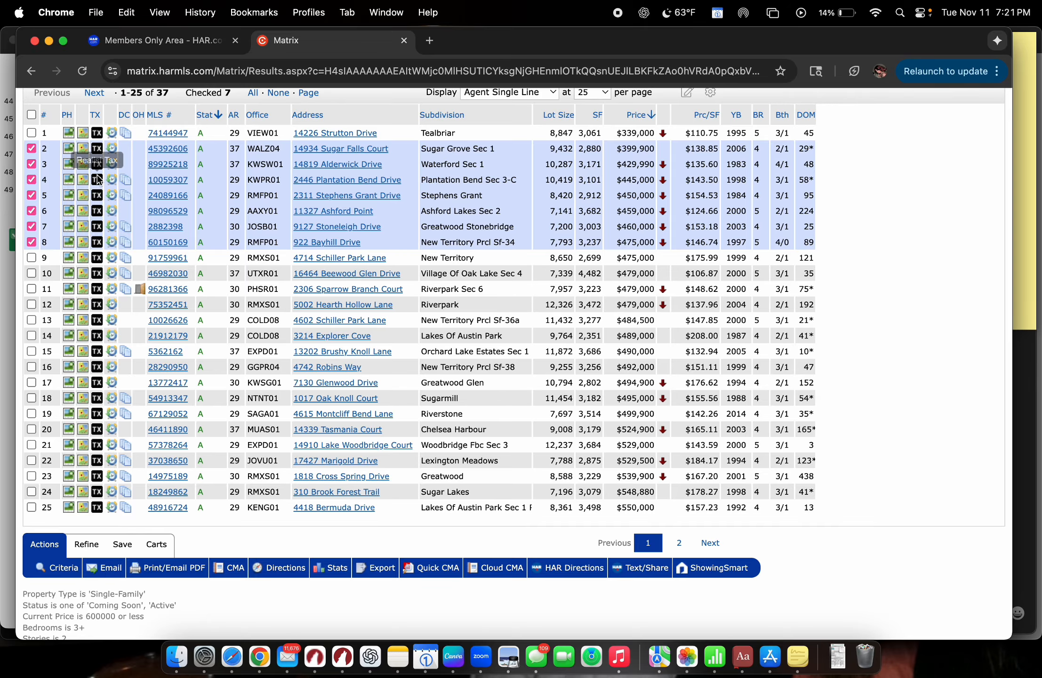
pyautogui.scroll(3, 97, 221)
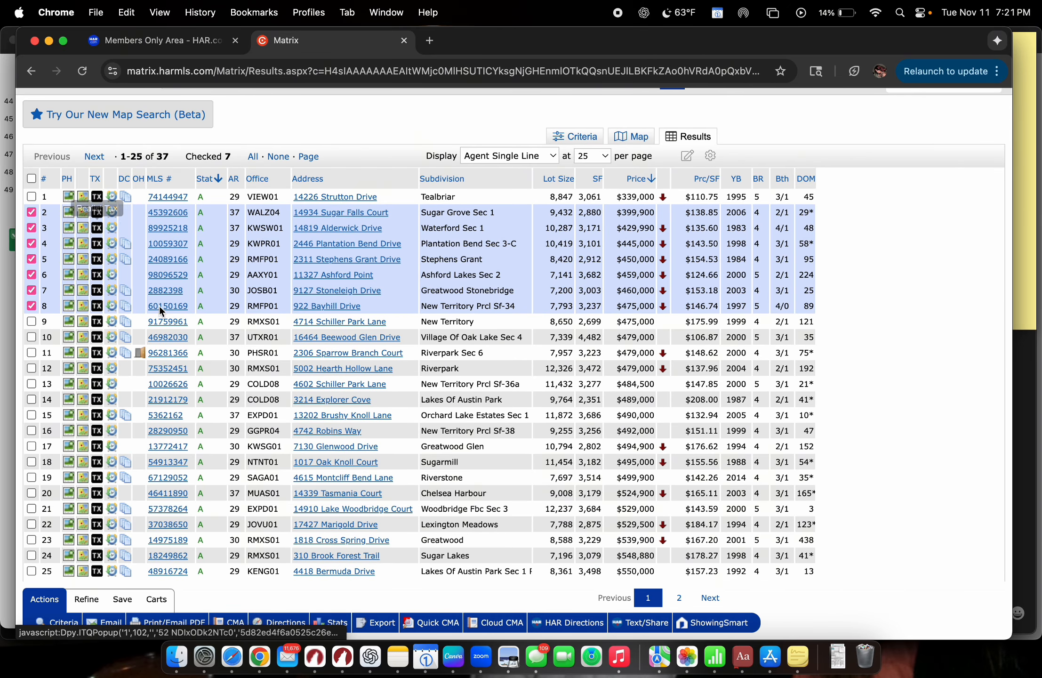
pyautogui.scroll(-2, 169, 304)
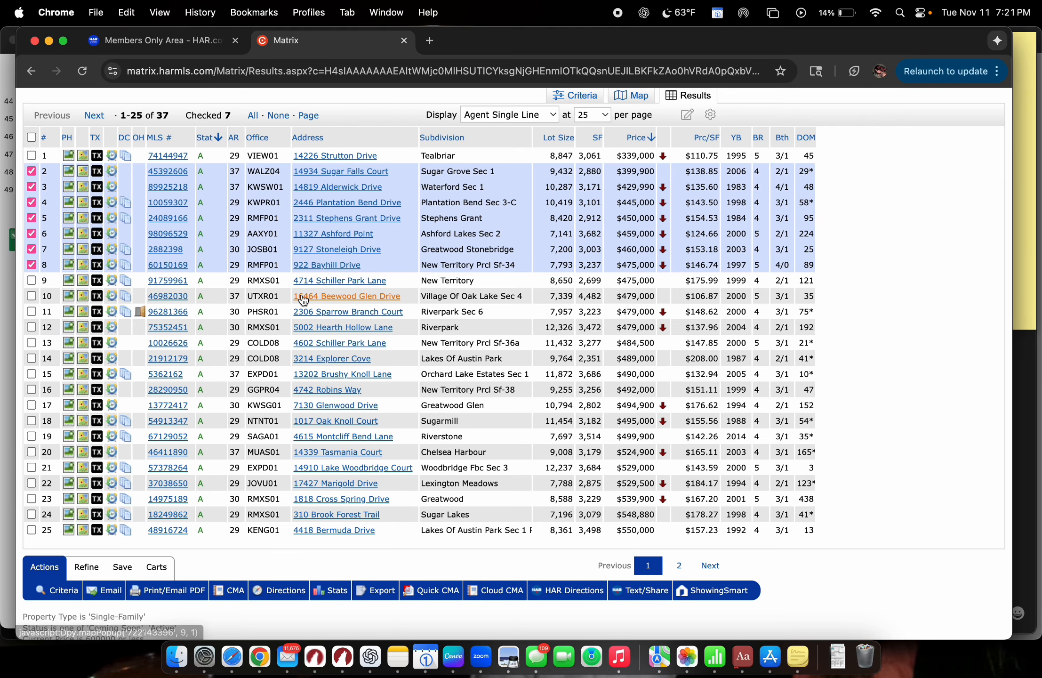
# - Start an email with the seven checked listings and add the saved contact as its recipient
pyautogui.scroll(-1, 298, 297)
pyautogui.scroll(2, 214, 223)
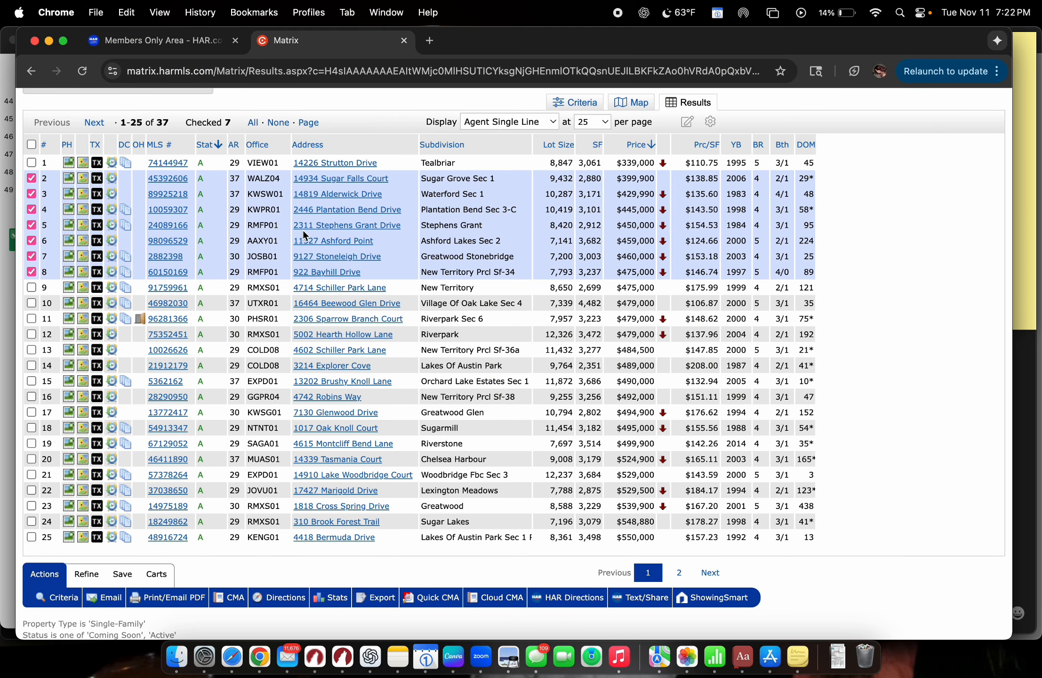
pyautogui.scroll(-2, 309, 403)
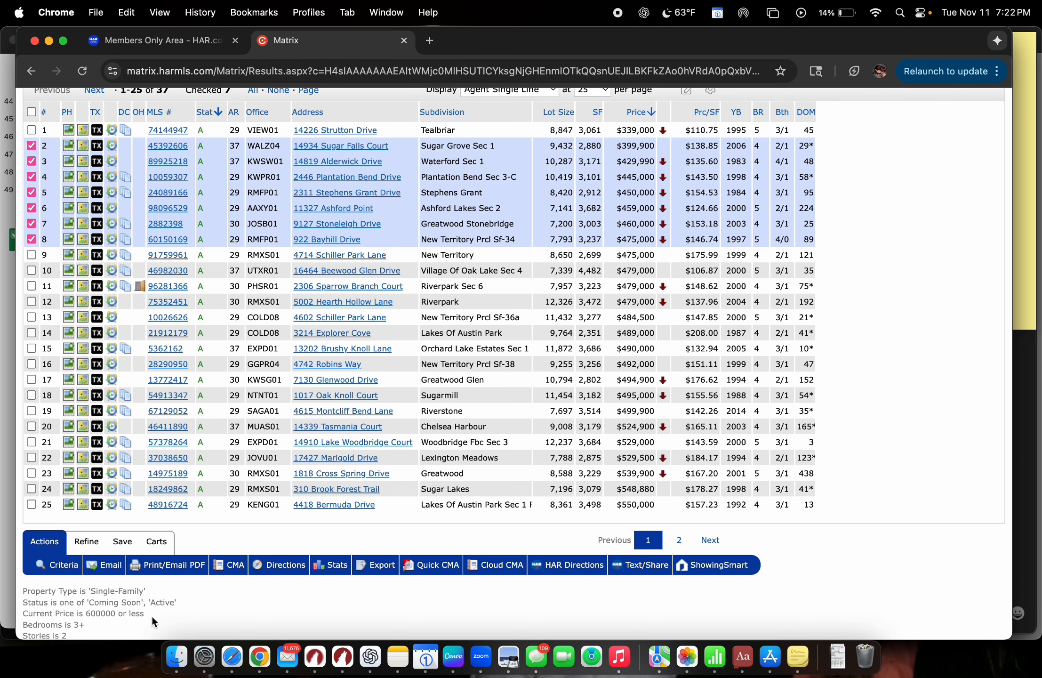
pyautogui.click(112, 568)
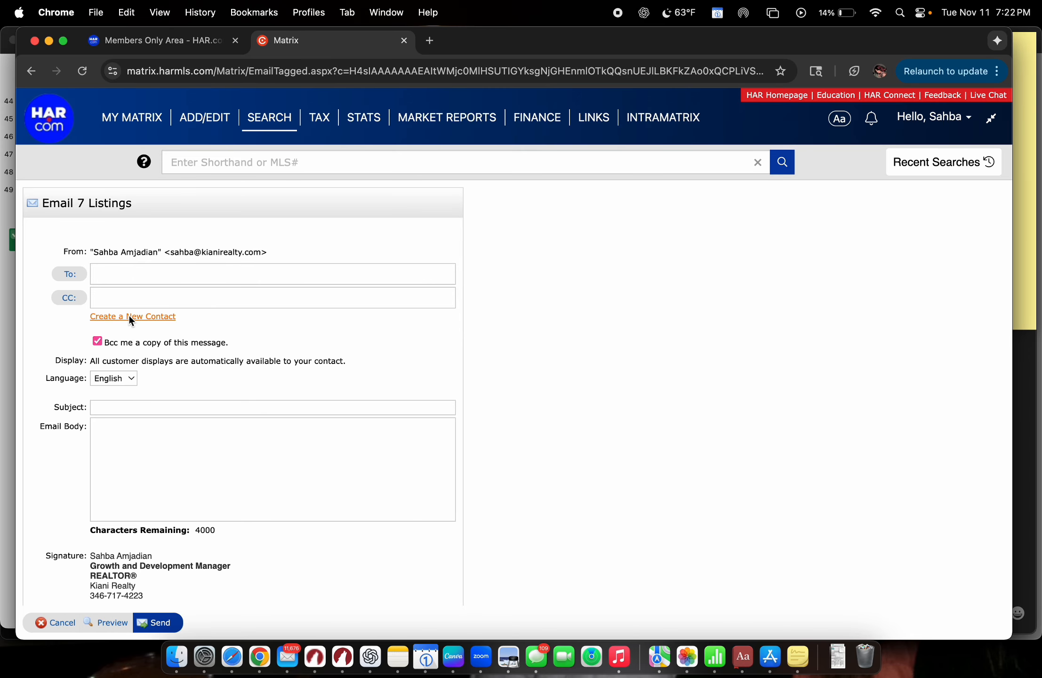
pyautogui.write('sahba')
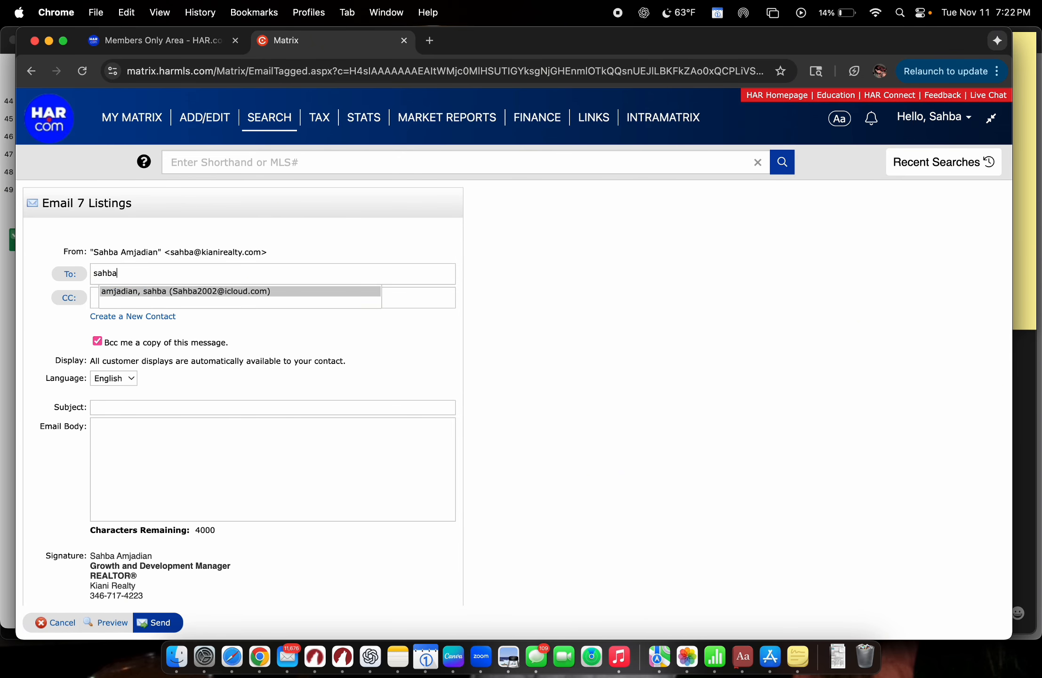
pyautogui.click(217, 295)
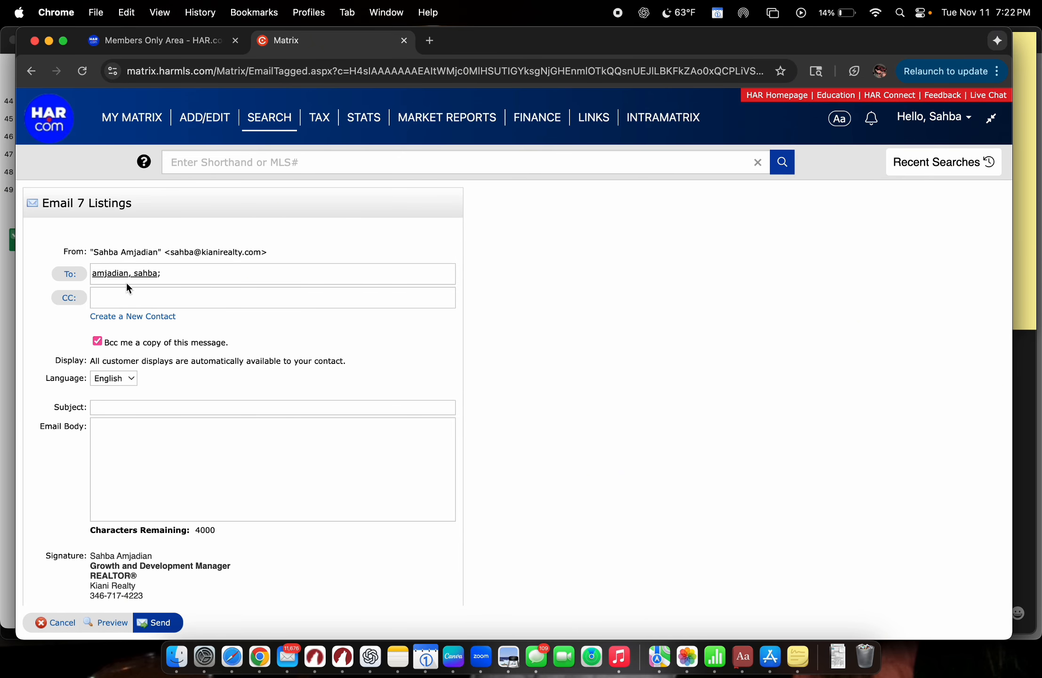
# - Enter the email subject as the client's name followed by "- Sugar Land listings"
pyautogui.scroll(-2, 231, 282)
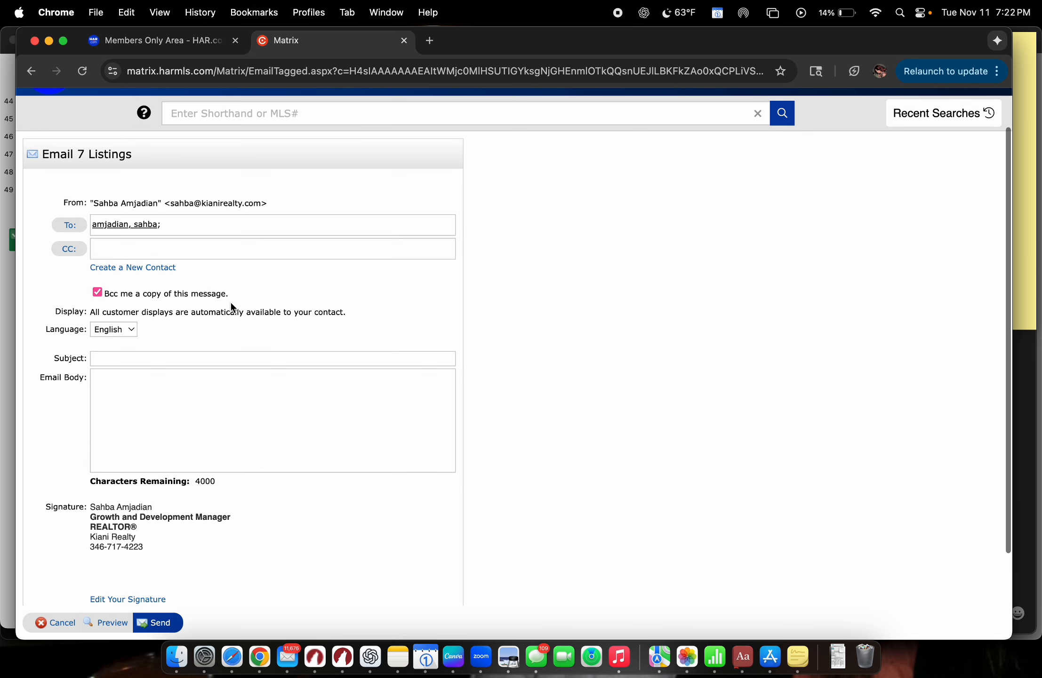
pyautogui.click(213, 359)
pyautogui.write('Jon doe')
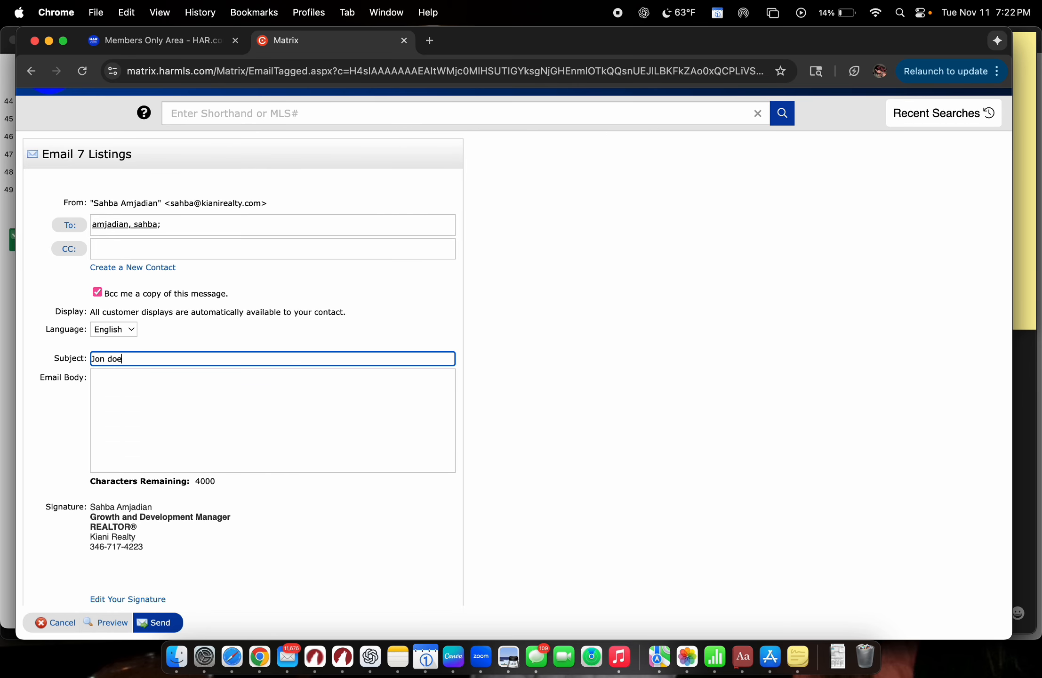
pyautogui.press('BackSpace')
pyautogui.press('BackSpace')
pyautogui.press('BackSpace')
pyautogui.write('d')
pyautogui.press('BackSpace')
pyautogui.write('Doe- sSgues')
pyautogui.press('BackSpace')
pyautogui.press('BackSpace')
pyautogui.press('BackSpace')
pyautogui.press('BackSpace')
pyautogui.write('ugar L')
pyautogui.press('BackSpace')
pyautogui.write('L')
pyautogui.press('BackSpace')
pyautogui.write('Land listings')
# - Write the email body "Please follow the link to your client portal."
pyautogui.click(162, 425)
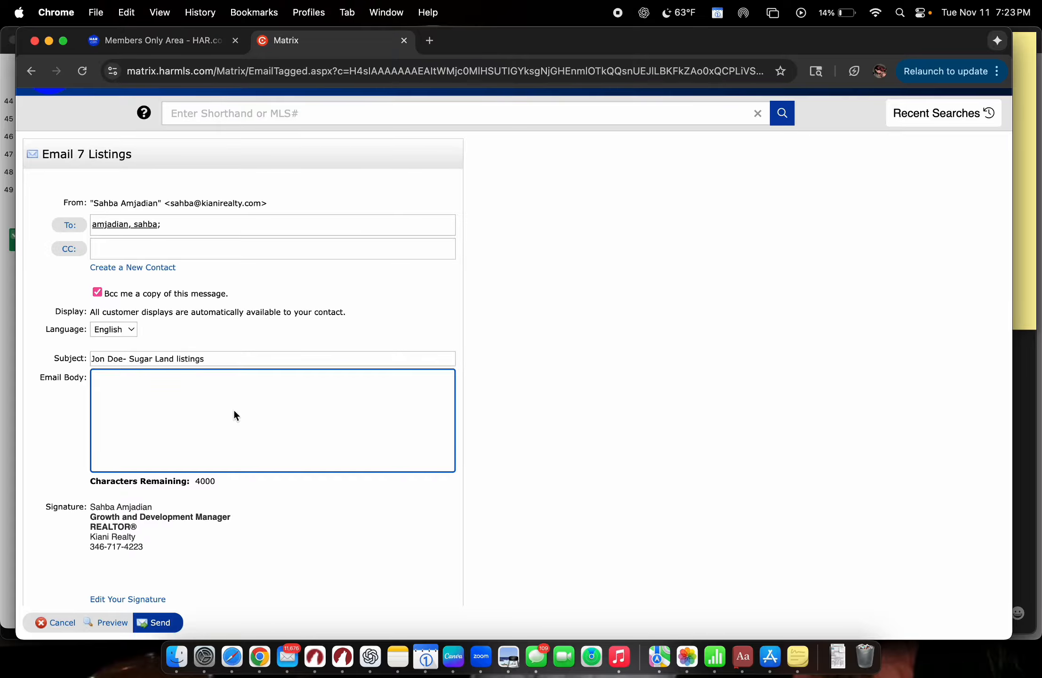
pyautogui.write('please')
pyautogui.press('BackSpace')
pyautogui.press('BackSpace')
pyautogui.press('BackSpace')
pyautogui.press('BackSpace')
pyautogui.press('BackSpace')
pyautogui.press('BackSpace')
pyautogui.write('Please follow the l')
pyautogui.write('ini')
pyautogui.write('k to your client ')
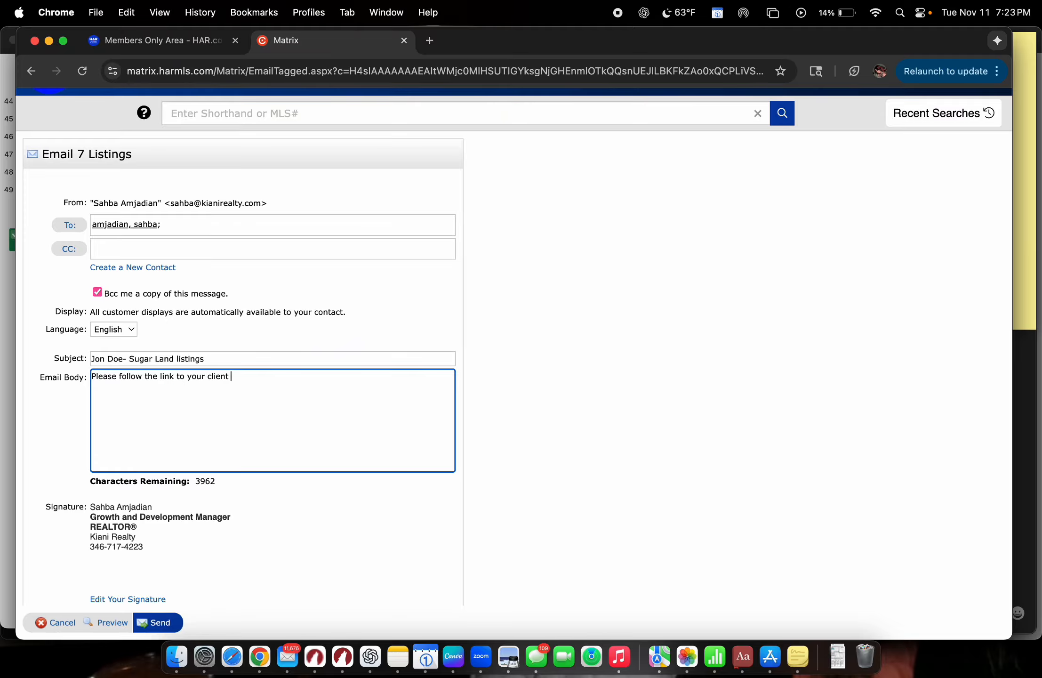
pyautogui.write('portal.')
# - Look at the email signature in its editor and close it without changing anything
pyautogui.scroll(-2, 299, 438)
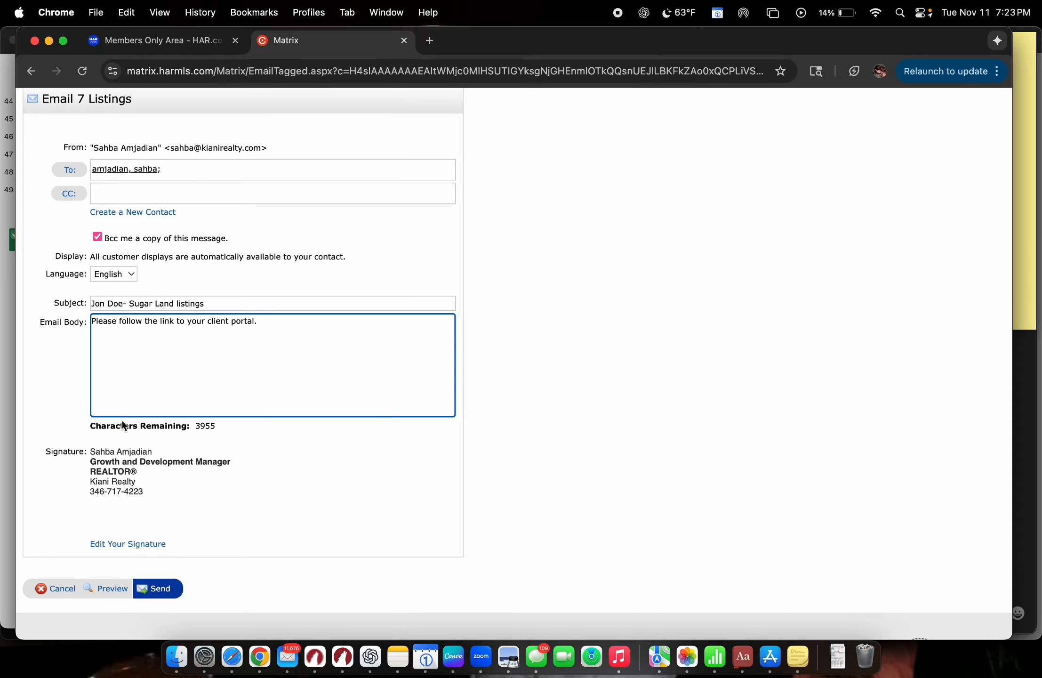
pyautogui.click(140, 543)
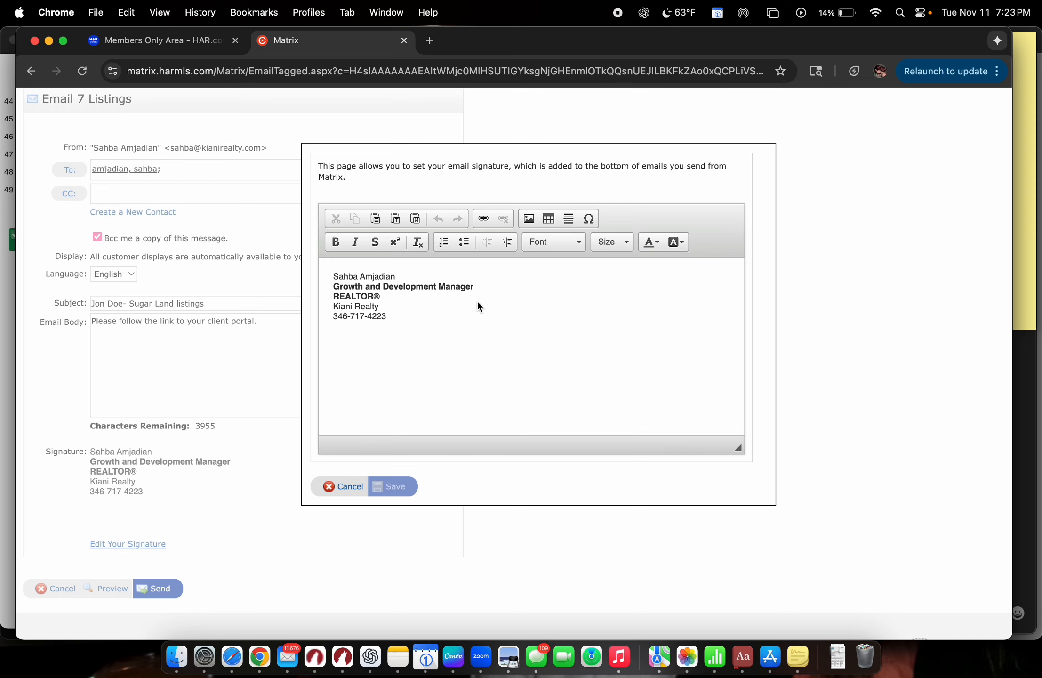
pyautogui.click(341, 487)
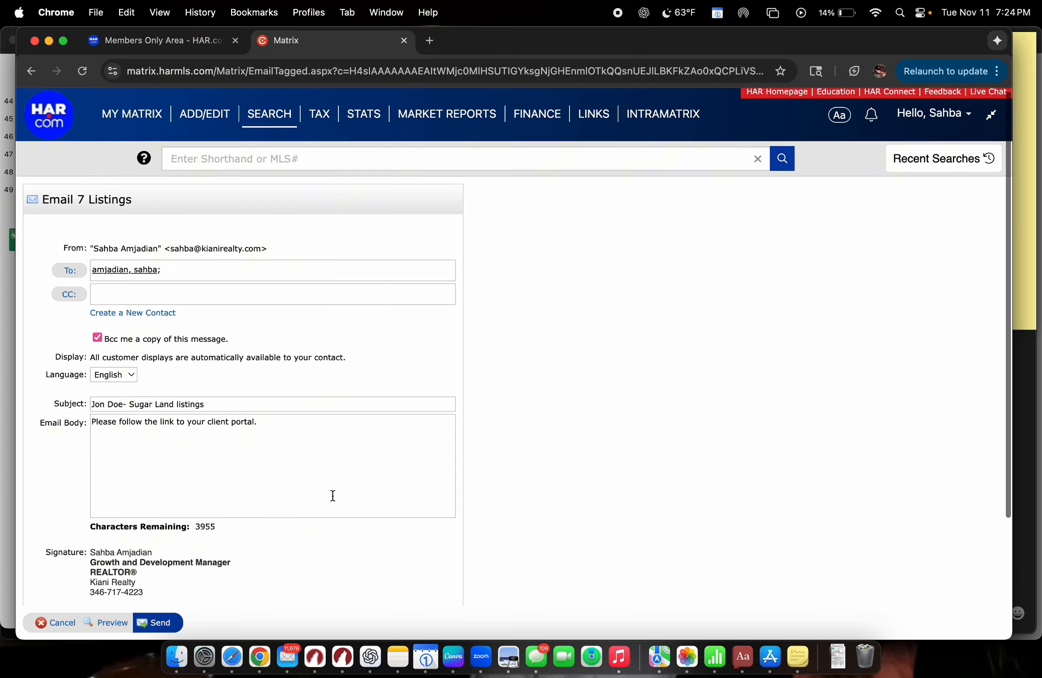
# - Send the email with the selected Sugar Land listings to the contact
pyautogui.scroll(-3, 332, 494)
pyautogui.scroll(-1, 78, 382)
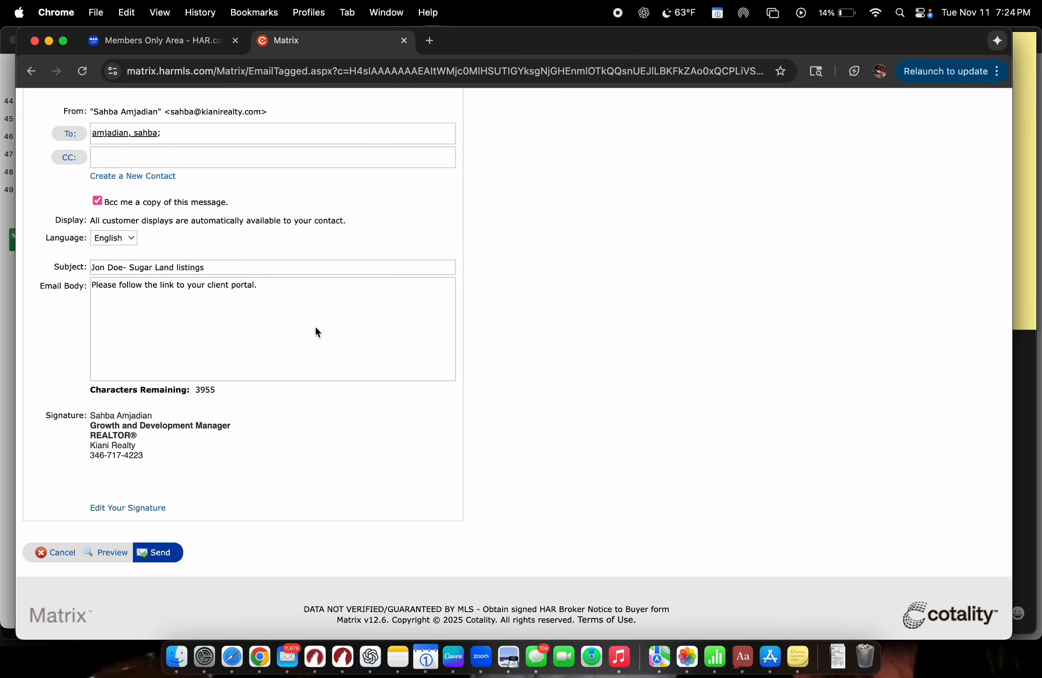
pyautogui.click(156, 552)
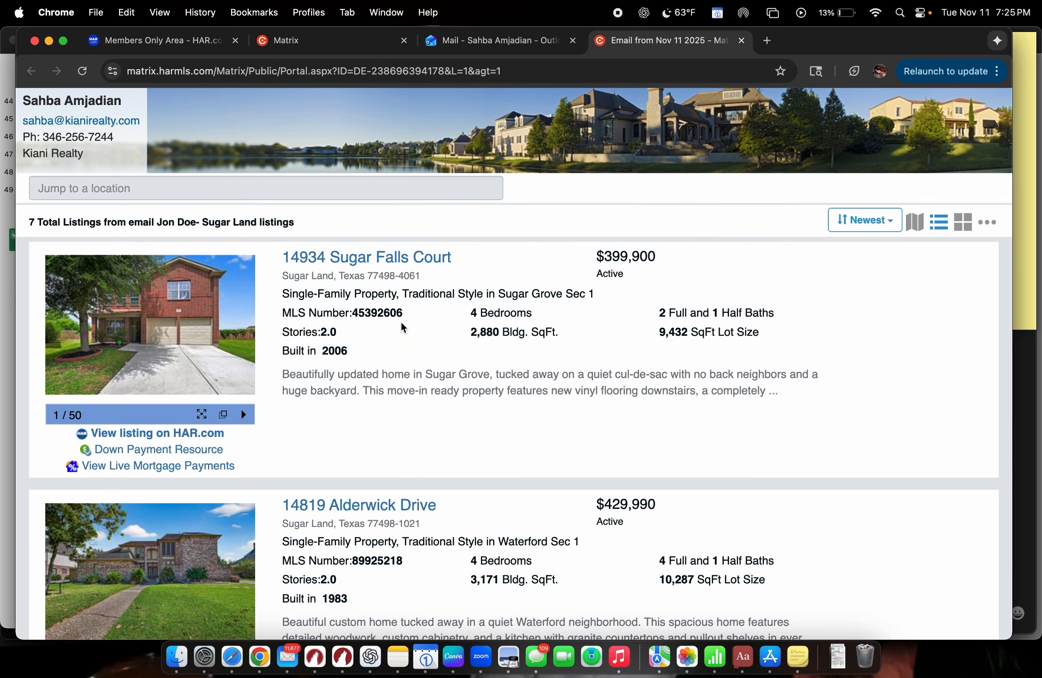
# - Look through the emailed listings and the agent's contact header in the client portal
pyautogui.scroll(-20, 694, 393)
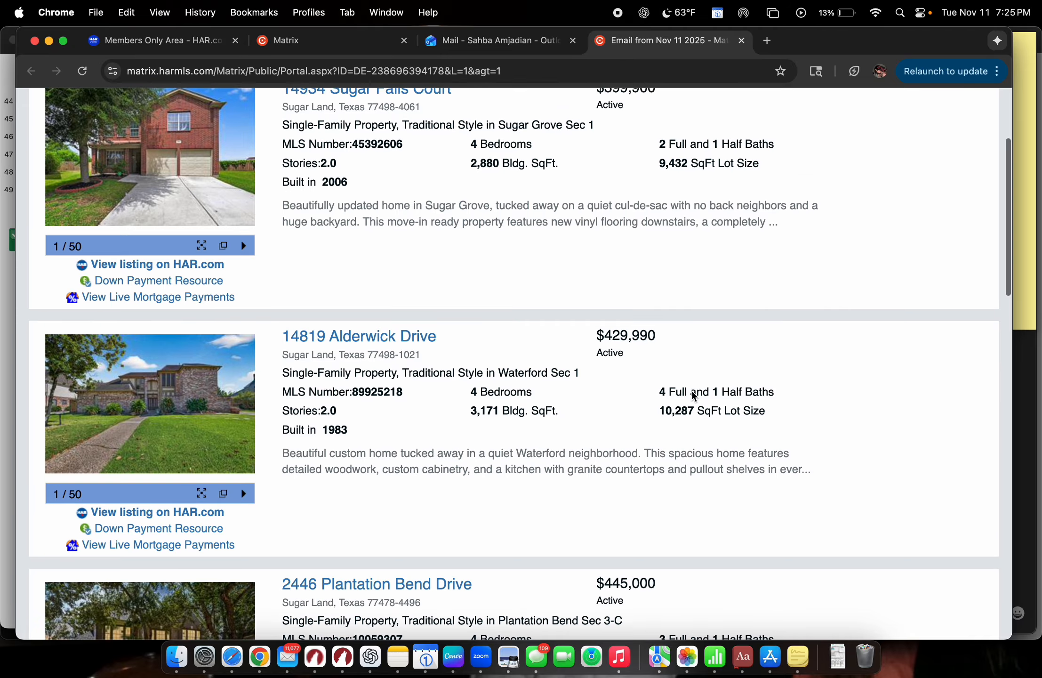
pyautogui.scroll(20, 694, 395)
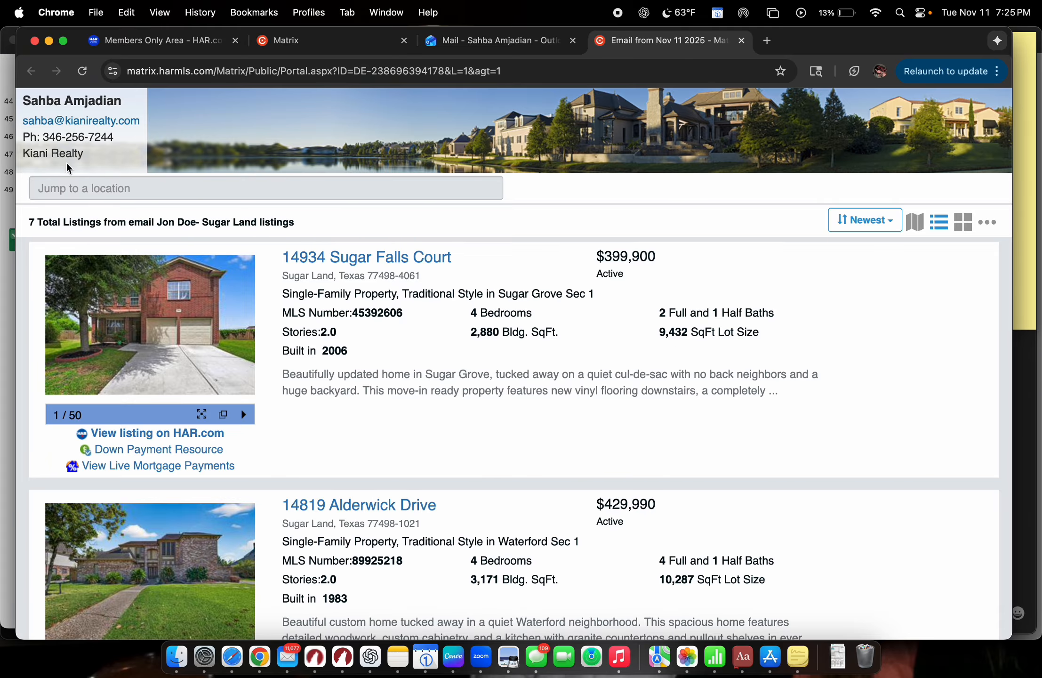
pyautogui.scroll(-2, 407, 296)
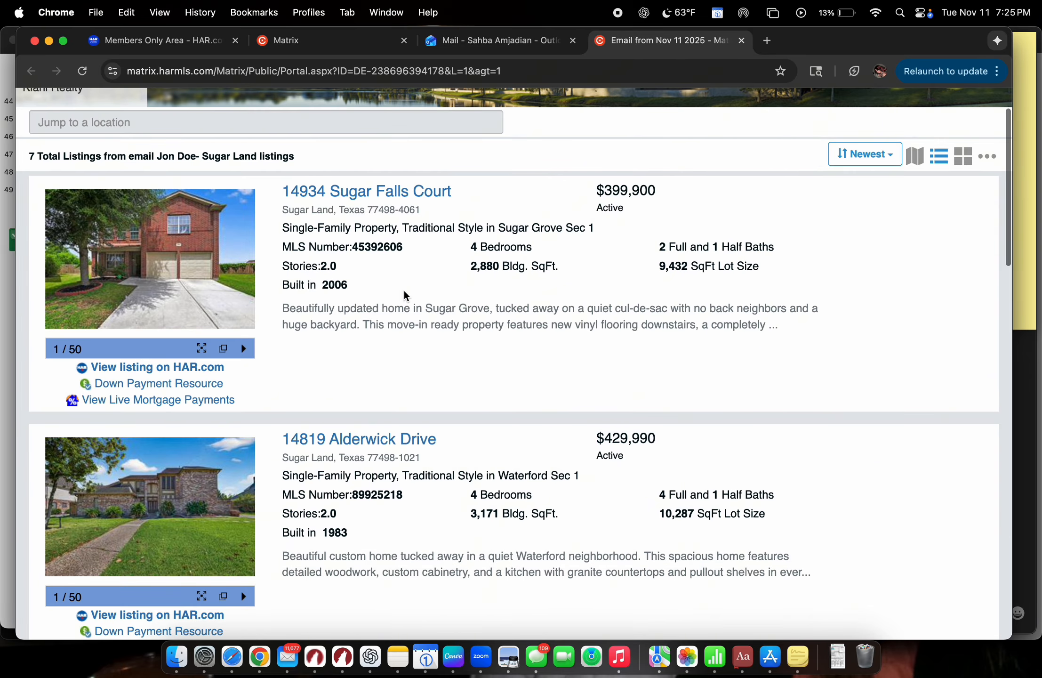
pyautogui.scroll(-5, 407, 296)
pyautogui.scroll(8, 592, 277)
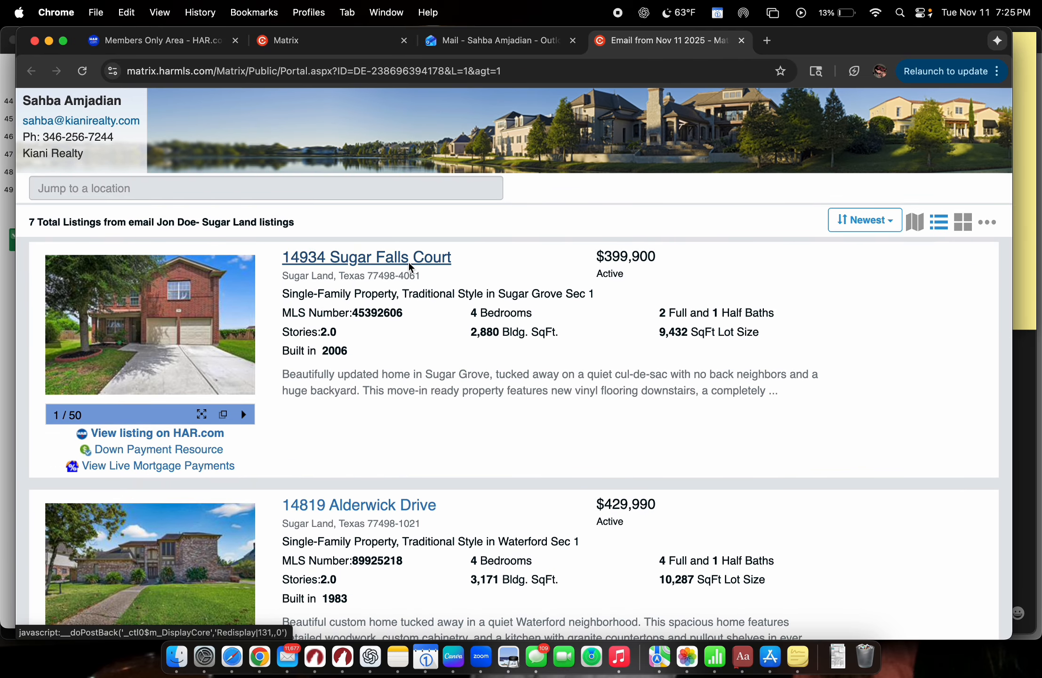
pyautogui.click(408, 263)
pyautogui.scroll(-5, 434, 374)
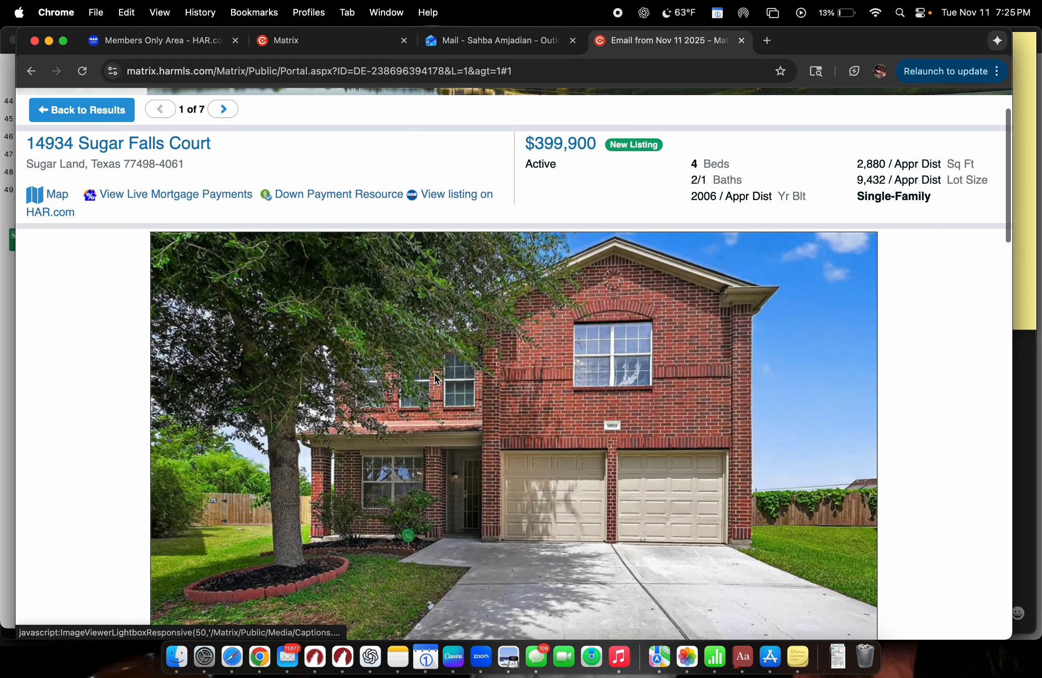
pyautogui.scroll(-15, 441, 358)
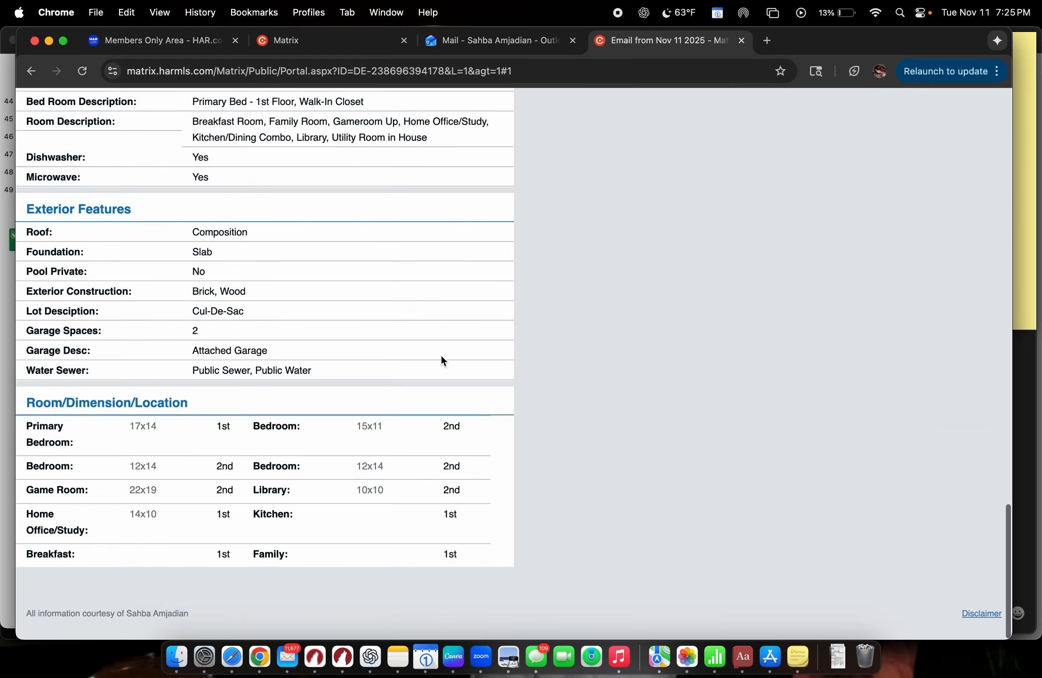
pyautogui.scroll(20, 442, 359)
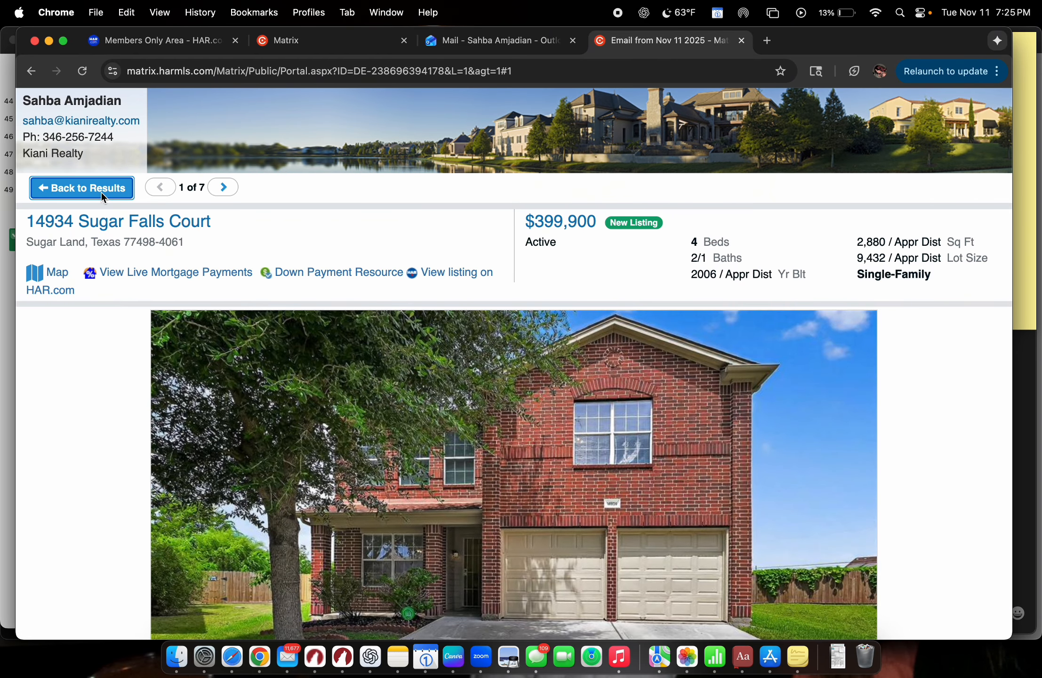
pyautogui.click(100, 192)
# - Look over the other listings in the portal and the Matrix home page, ending back on the portal's listing results
pyautogui.scroll(-12, 399, 412)
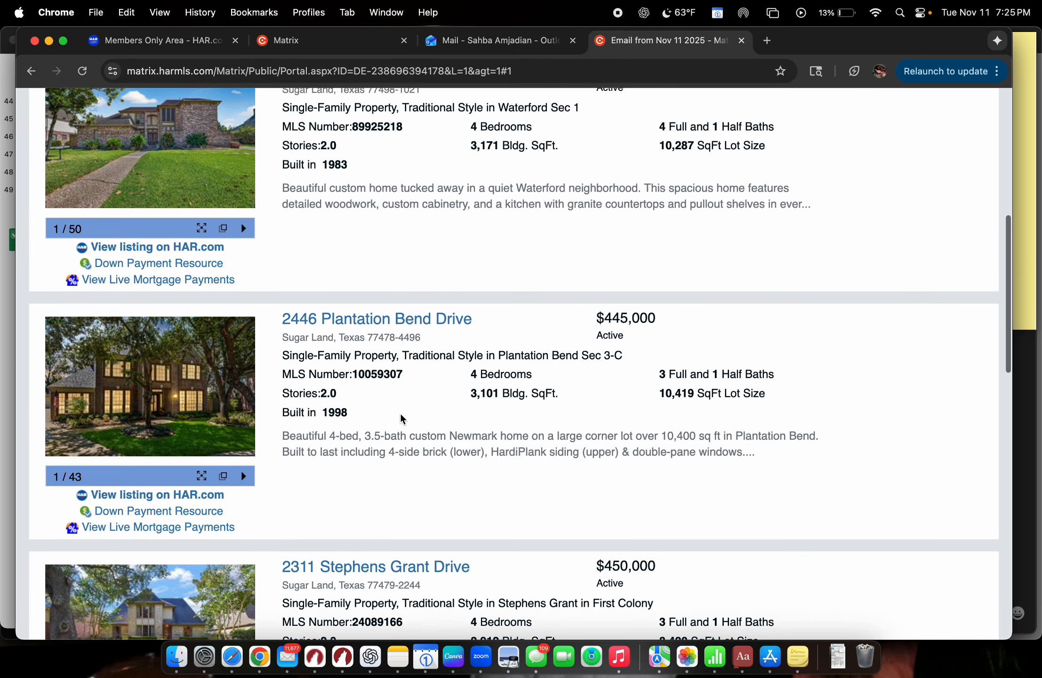
pyautogui.scroll(-5, 401, 413)
pyautogui.scroll(20, 492, 521)
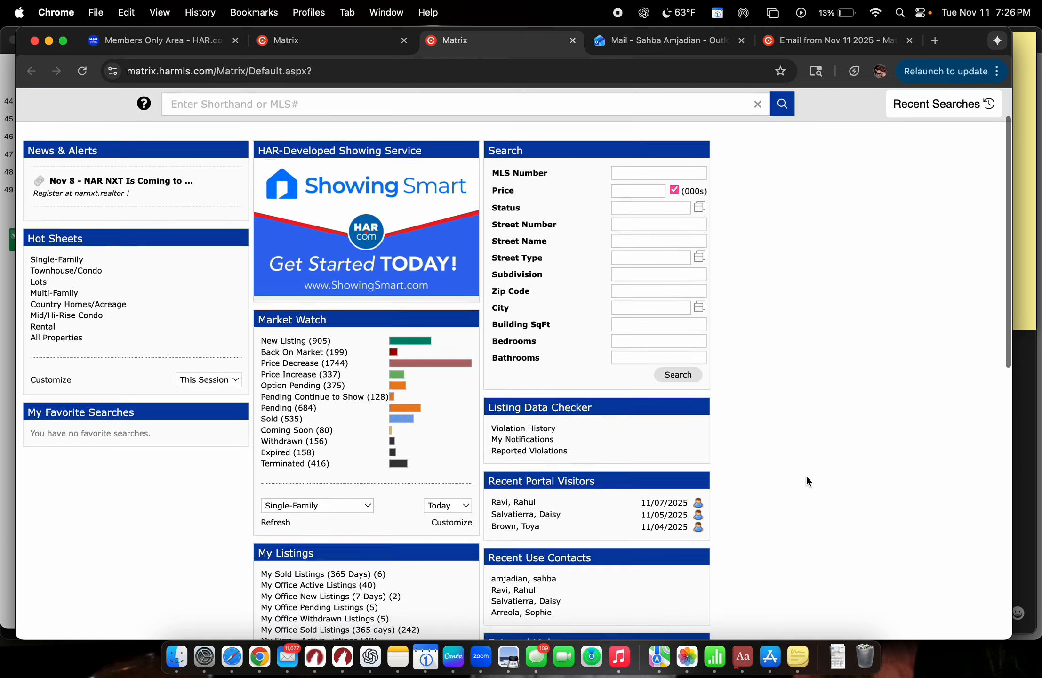
pyautogui.scroll(3, 806, 477)
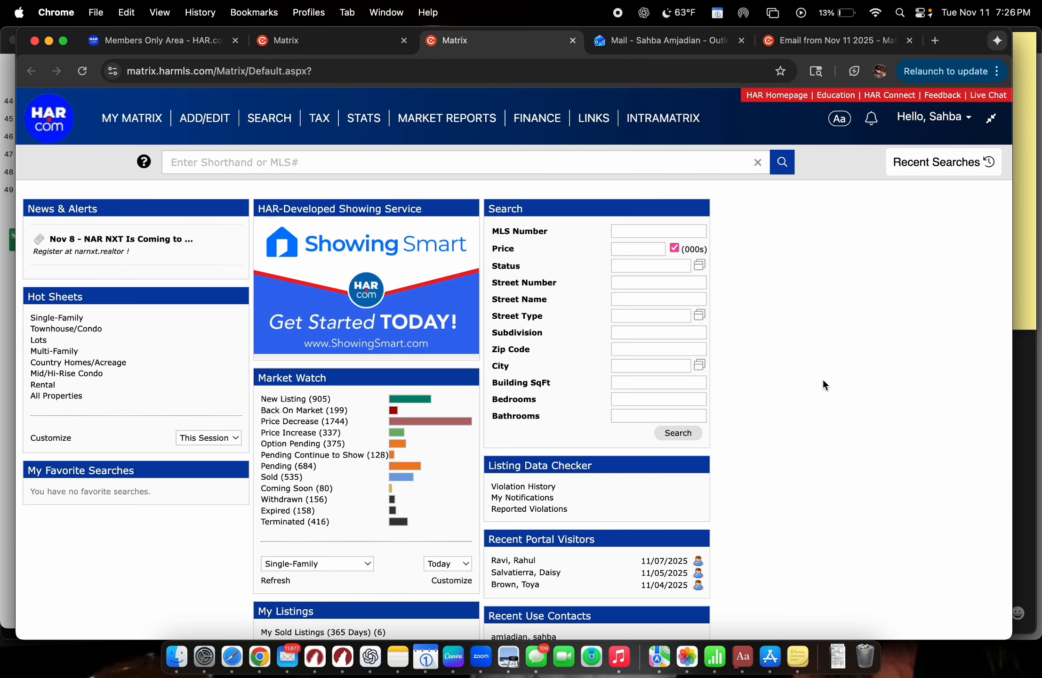
pyautogui.click(831, 41)
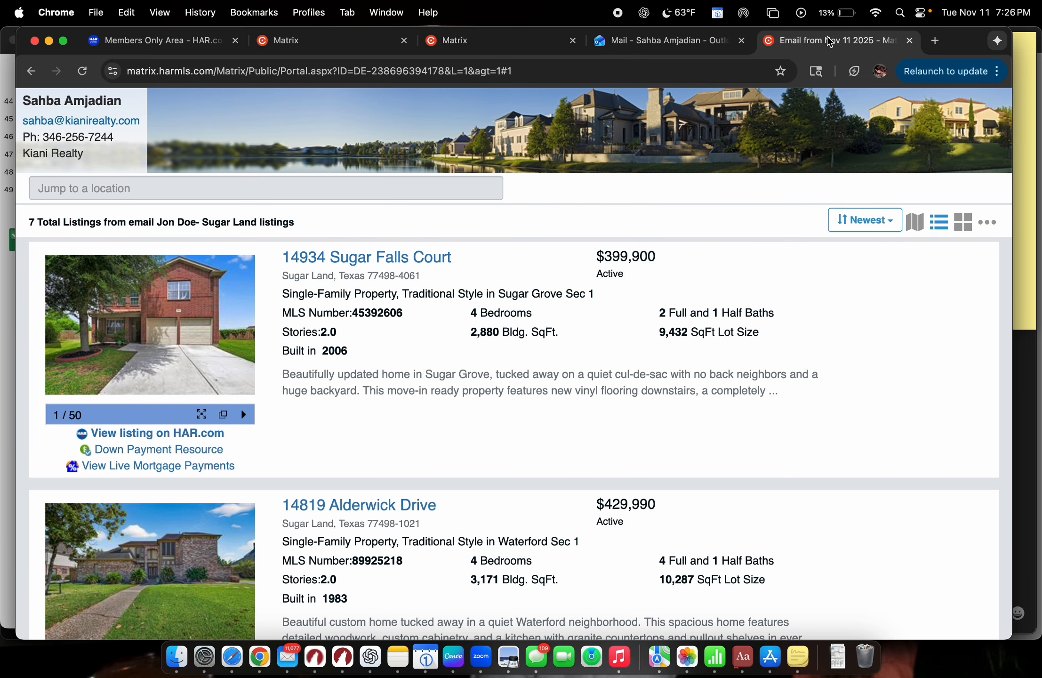